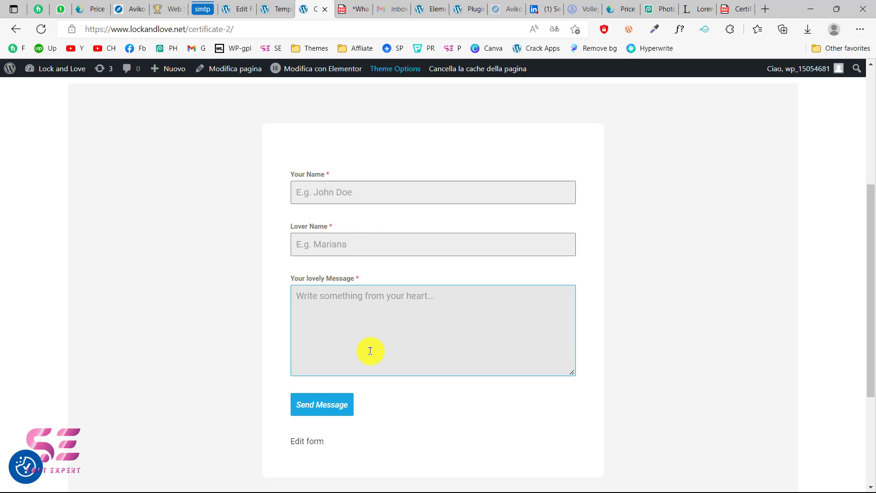
- Check the sample certificate PDF, and enter "My name" as your name and "Lover Name" as the lover name in the certificate form
{"action": "left_click", "coordinate": [346, 9]}
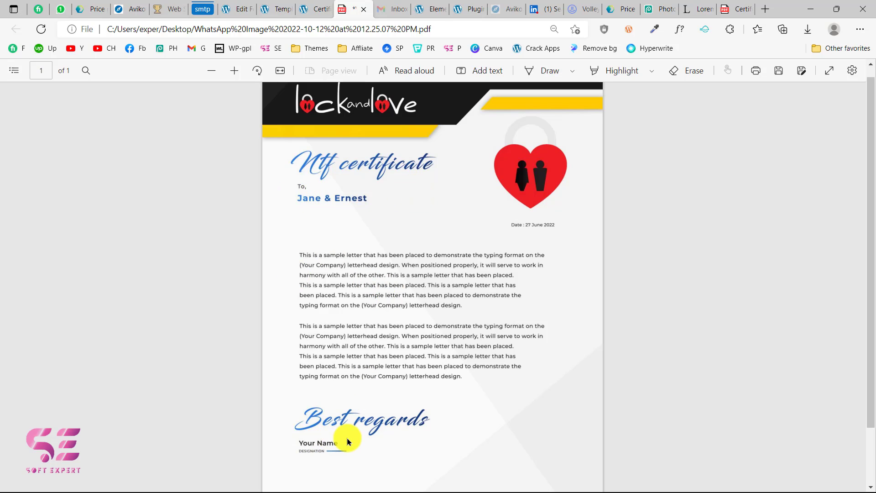
{"action": "left_click", "coordinate": [312, 9]}
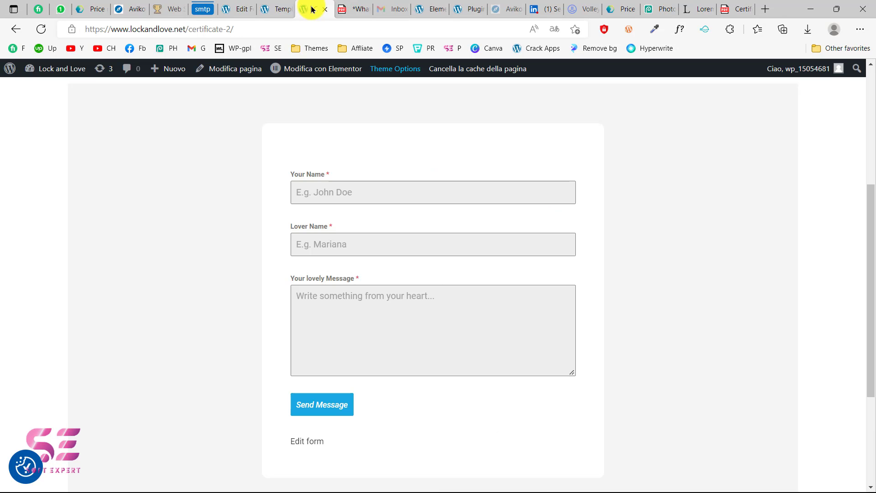
{"action": "left_click", "coordinate": [327, 185]}
{"action": "type", "text": "My "}
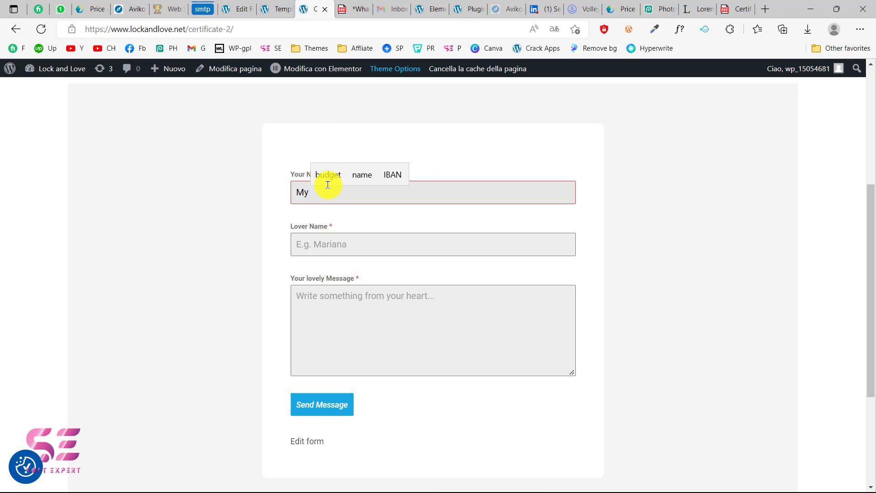
{"action": "type", "text": "name"}
{"action": "left_click", "coordinate": [326, 238]}
{"action": "type", "text": "L"}
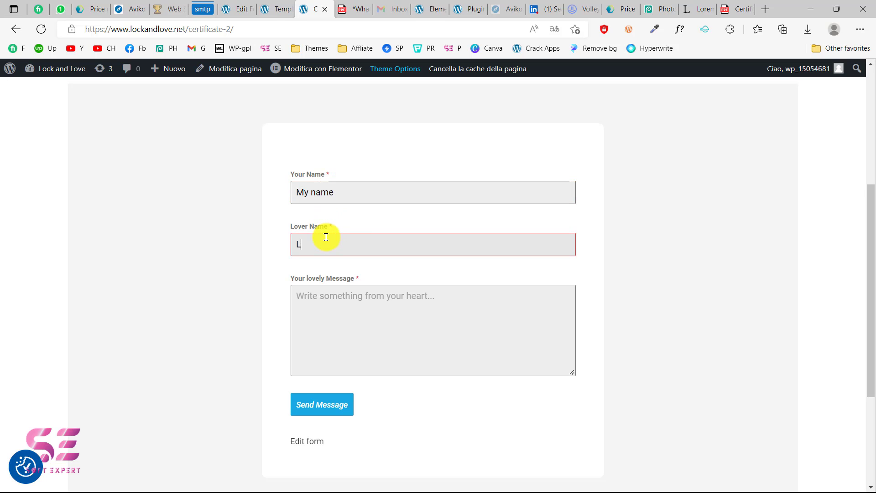
{"action": "type", "text": "over Name"}
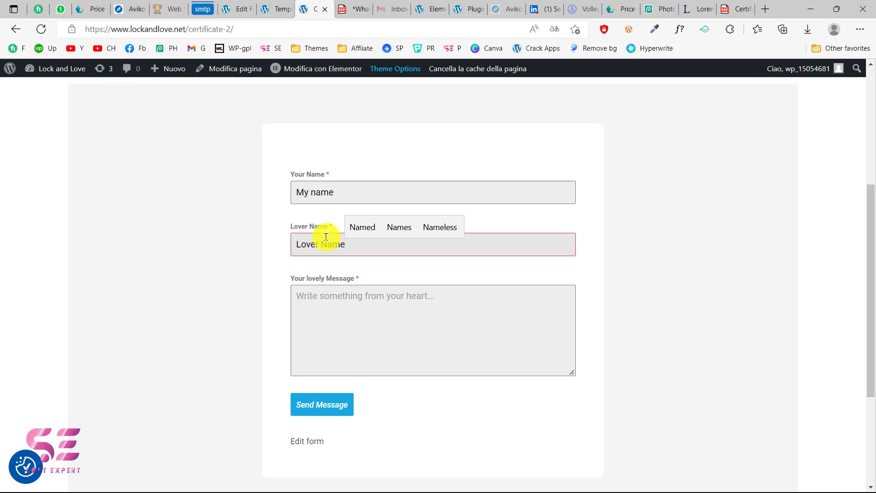
- Enter the Lorem Ipsum paragraph as the lovely message and submit the certificate form
{"action": "left_click", "coordinate": [337, 304]}
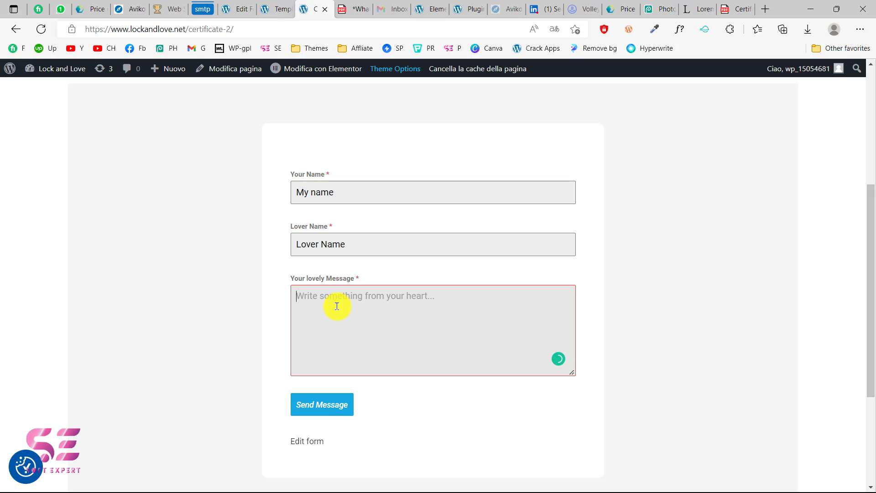
{"action": "type", "text": "Lorem Ipsum is simply dummy text of the printing and typesetting industry. Lorem Ipsum has been the industry's standard dummy text ever since the 1500s, when an unknown printer took a galley of type and scrambled it to make a type specimen book. It has survived not only five centuries, but also the leap into electronic typesetting, remaining essentially unchanged. It was popularised in the 1960s with the release of Letraset sheets containing Lorem Ipsum passages"}
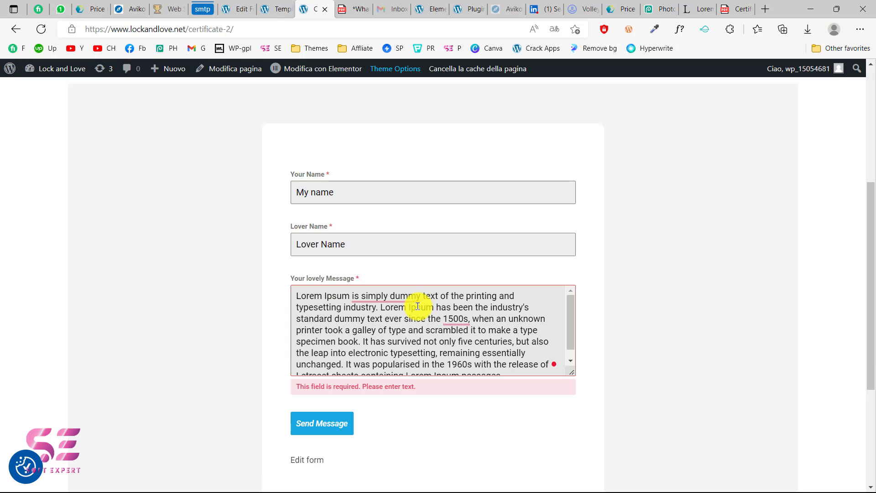
{"action": "left_click", "coordinate": [321, 428]}
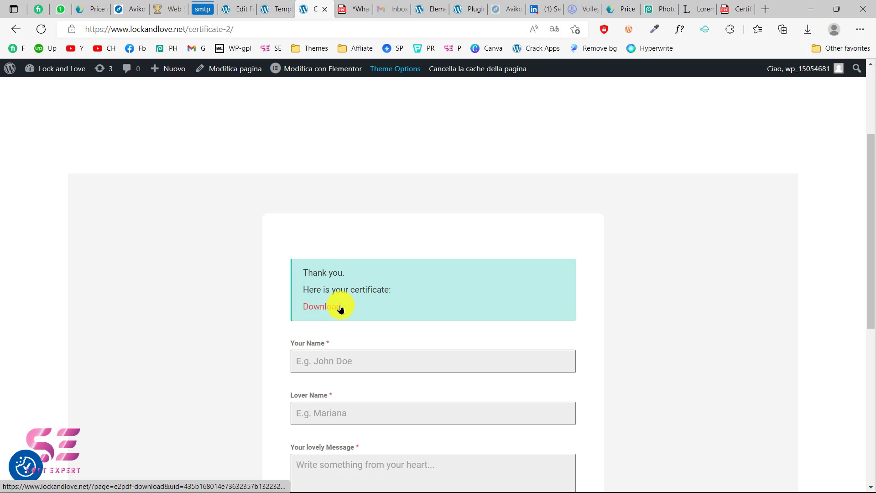
- Download the generated certificate to the Desktop as Certificate 1_4.pdf and open it
{"action": "scroll", "coordinate": [410, 294], "scroll_direction": "down", "scroll_amount": 3}
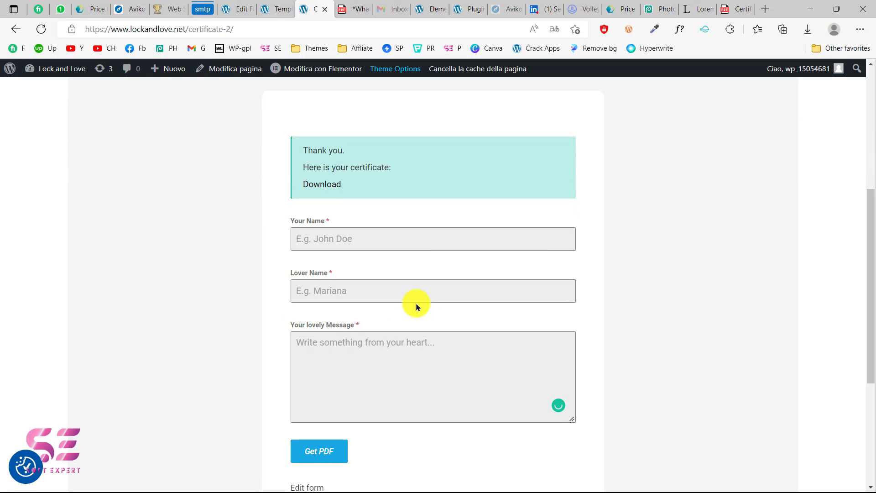
{"action": "left_click", "coordinate": [323, 187]}
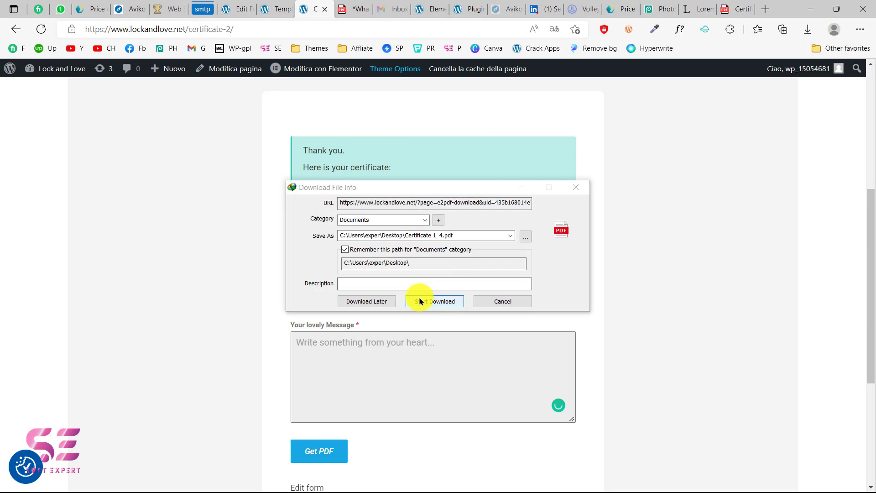
{"action": "left_click", "coordinate": [420, 301]}
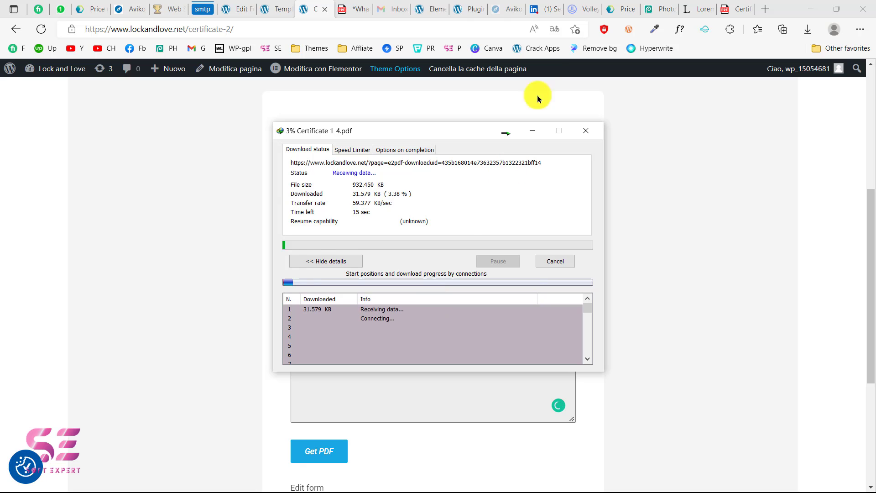
{"action": "left_click", "coordinate": [355, 287]}
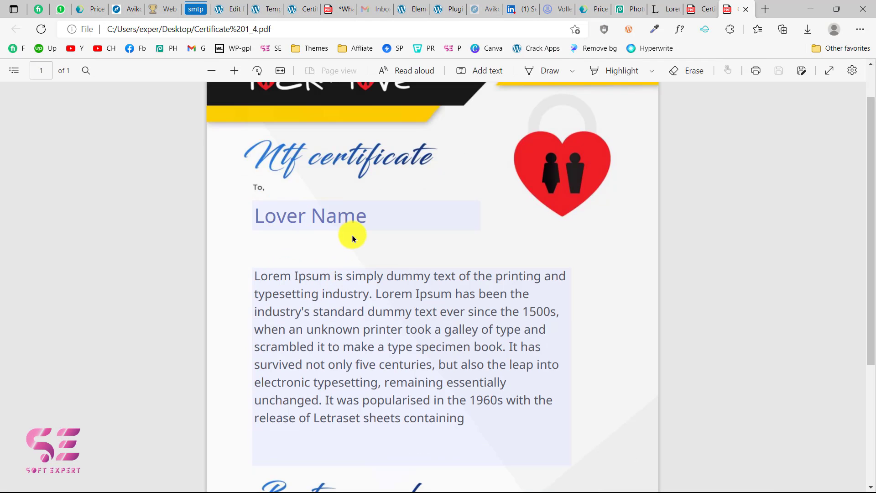
- Examine the recipient, message and sender name in the downloaded certificate and compare its layout with the sample certificate PDF
{"action": "scroll", "coordinate": [352, 237], "scroll_direction": "down", "scroll_amount": 1}
{"action": "scroll", "coordinate": [289, 260], "scroll_direction": "down", "scroll_amount": 3}
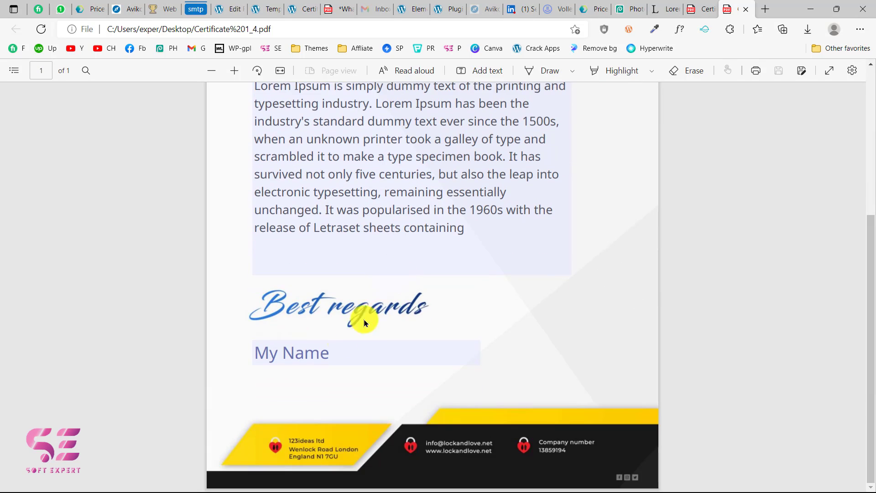
{"action": "scroll", "coordinate": [373, 197], "scroll_direction": "up", "scroll_amount": 3}
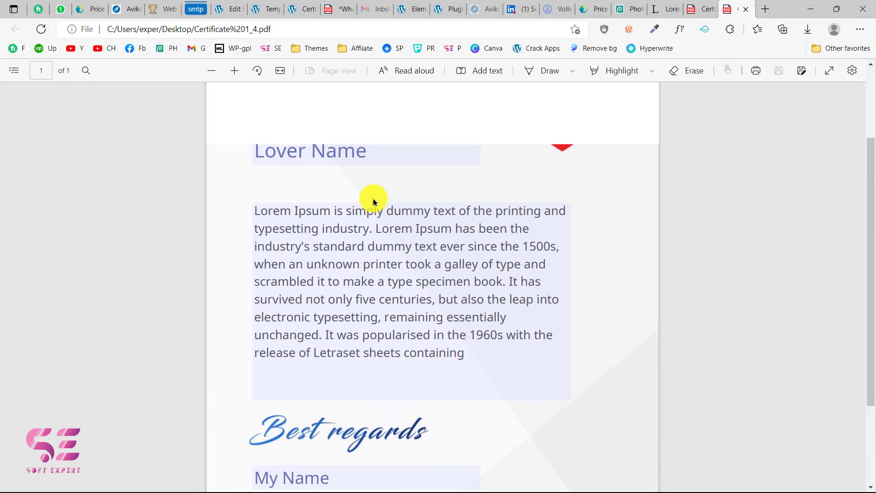
{"action": "scroll", "coordinate": [372, 200], "scroll_direction": "up", "scroll_amount": 1}
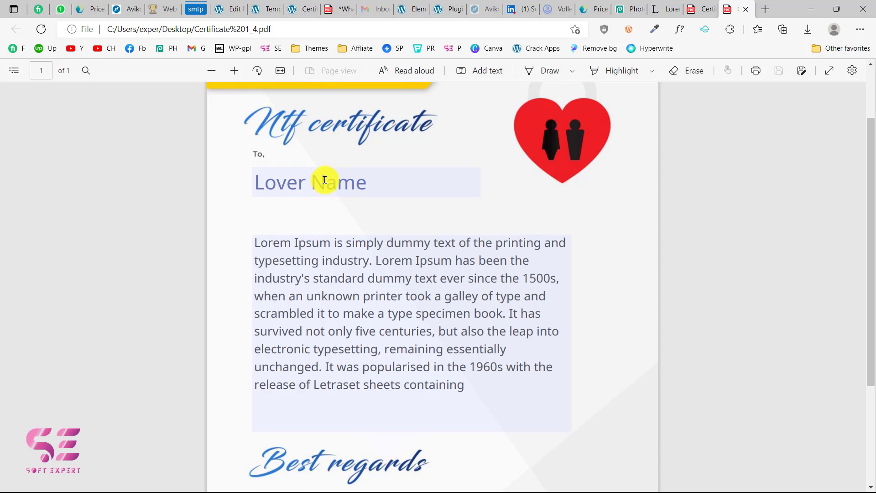
{"action": "scroll", "coordinate": [366, 200], "scroll_direction": "down", "scroll_amount": 1}
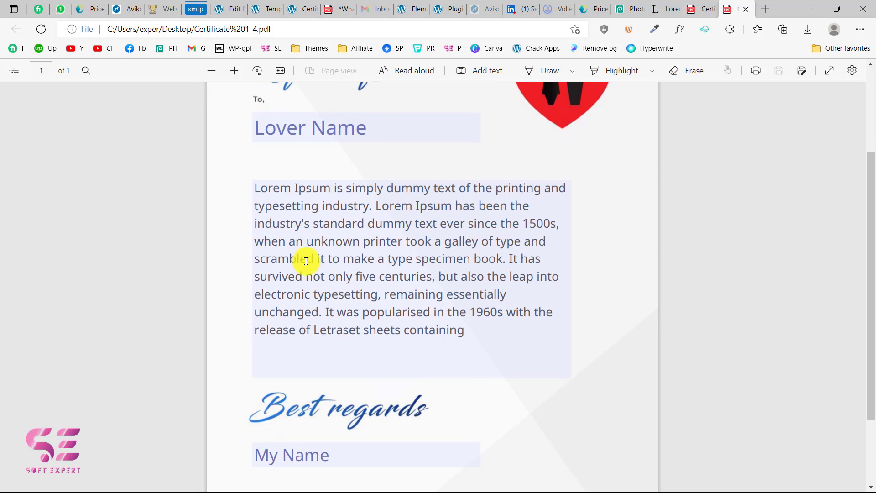
{"action": "scroll", "coordinate": [385, 209], "scroll_direction": "up", "scroll_amount": 2}
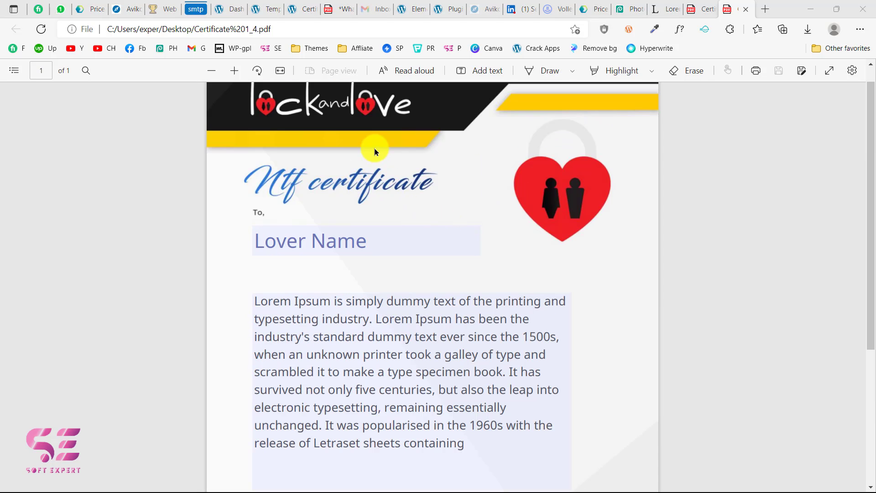
{"action": "left_click", "coordinate": [337, 17]}
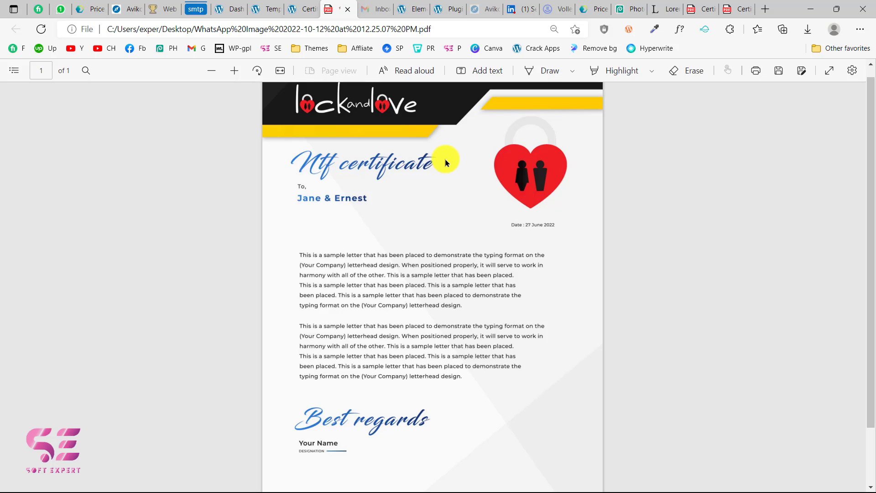
- Search the site's WordPress plugin directory for "forminator" and for "e2pdf"
{"action": "left_click", "coordinate": [230, 9]}
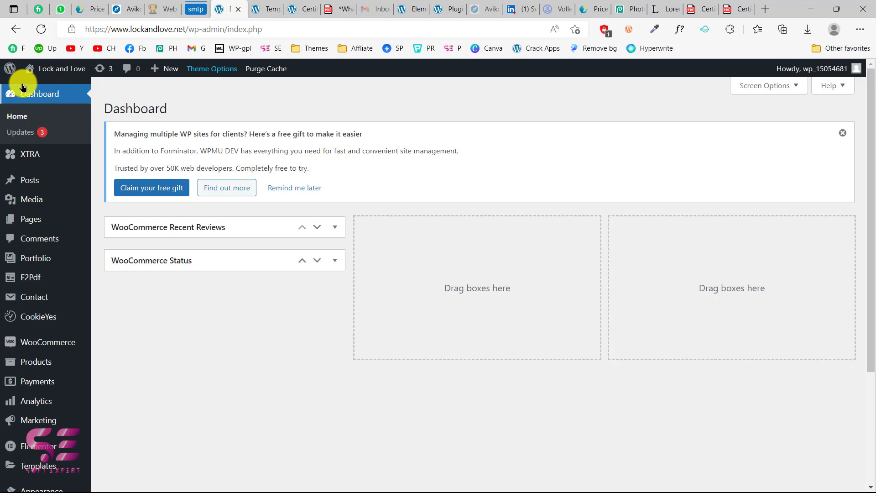
{"action": "scroll", "coordinate": [41, 417], "scroll_direction": "down", "scroll_amount": 2}
{"action": "mouse_move", "coordinate": [44, 416]}
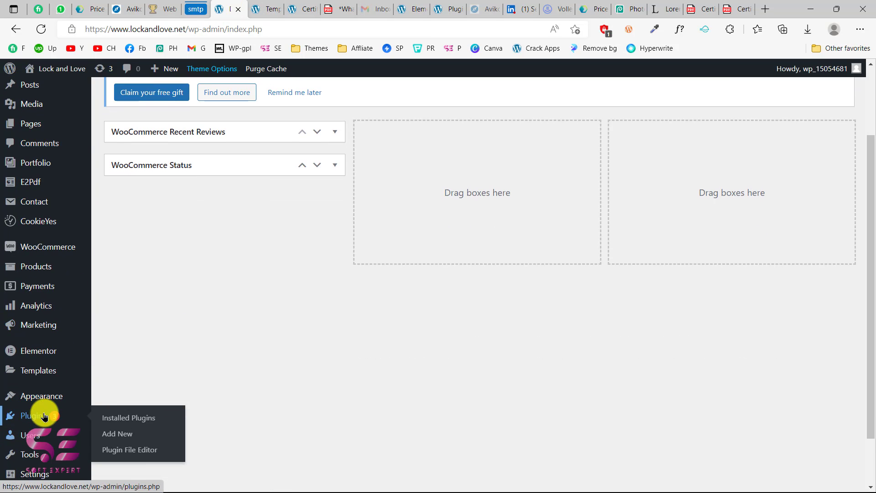
{"action": "left_click", "coordinate": [117, 432]}
{"action": "left_click", "coordinate": [723, 129]}
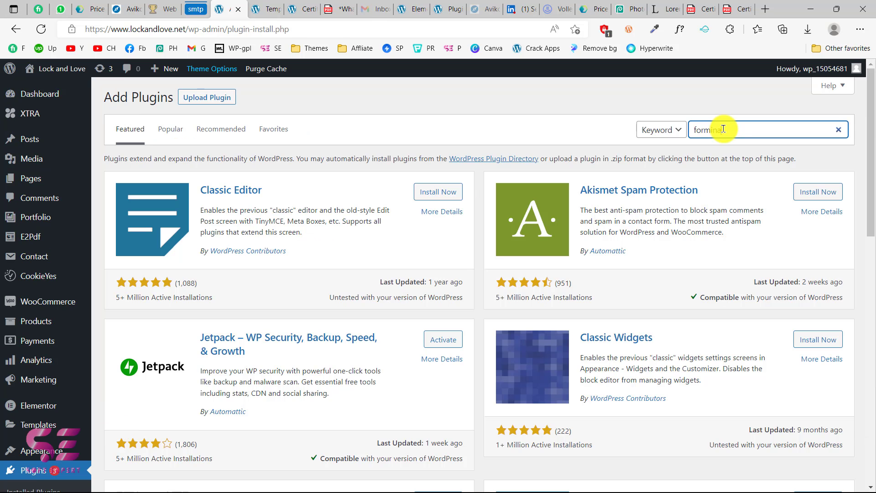
{"action": "type", "text": "forminator"}
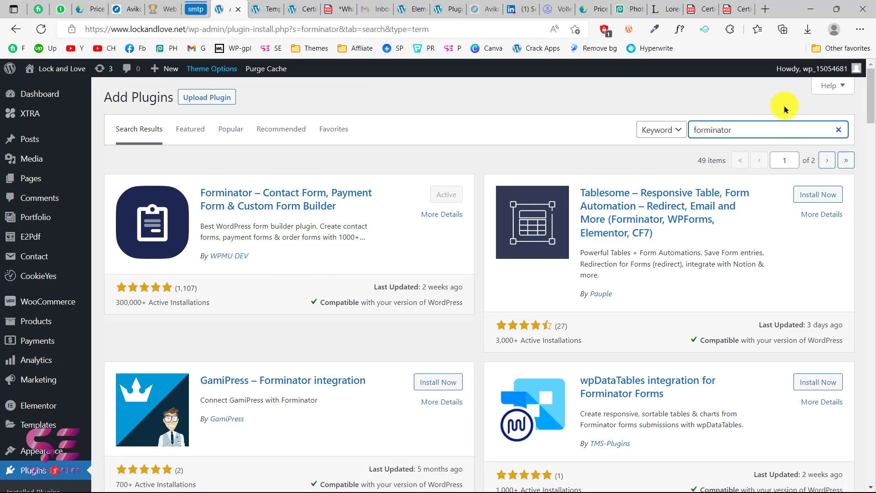
{"action": "left_click_drag", "start_coordinate": [745, 130], "coordinate": [546, 158]}
{"action": "type", "text": "e2pdf"}
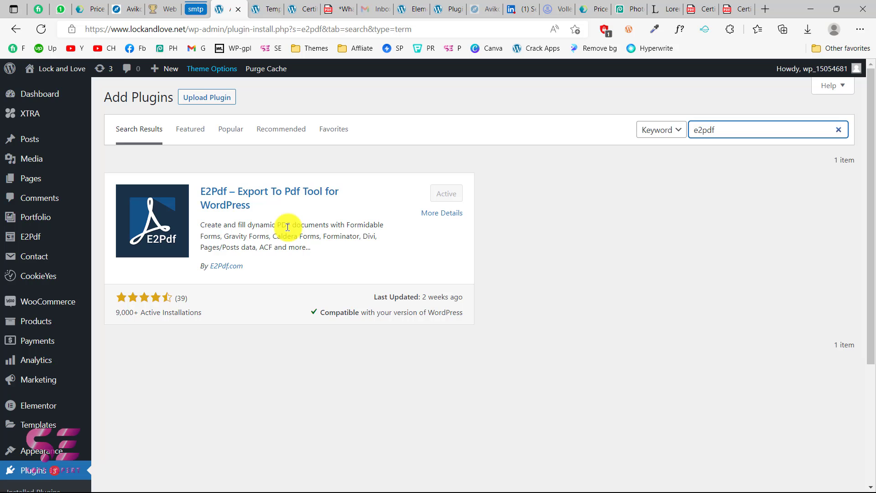
- Create a new Forminator form named "Demo form" from the Contact Us template
{"action": "scroll", "coordinate": [72, 351], "scroll_direction": "down", "scroll_amount": 3}
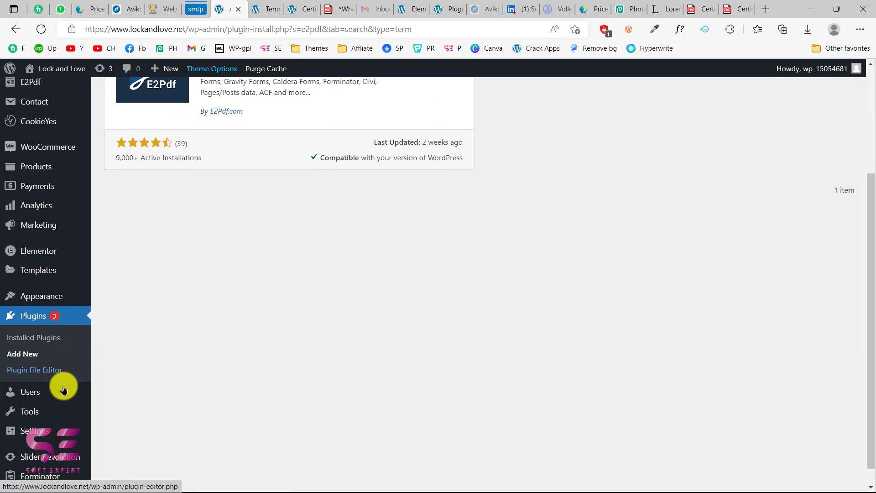
{"action": "mouse_move", "coordinate": [45, 479]}
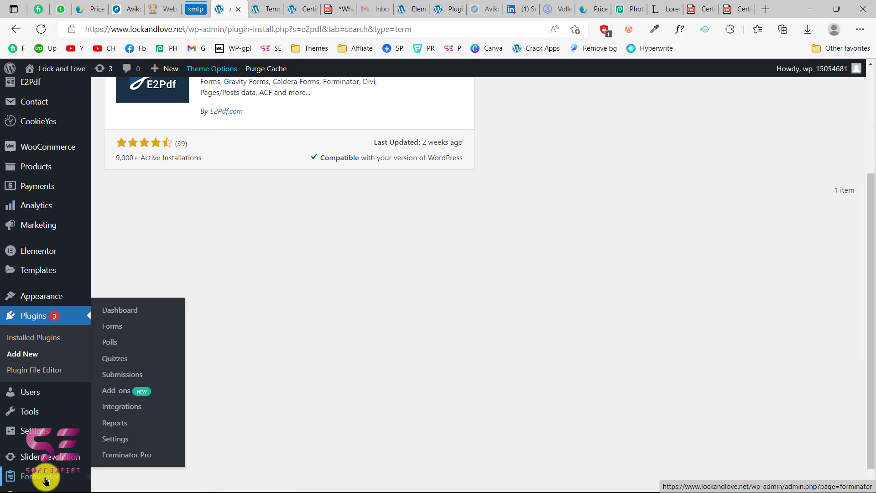
{"action": "left_click", "coordinate": [112, 327]}
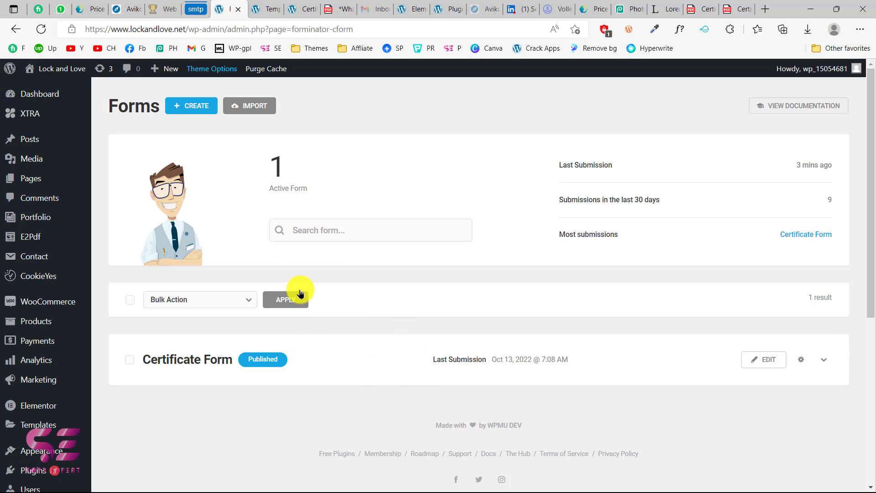
{"action": "left_click", "coordinate": [183, 112]}
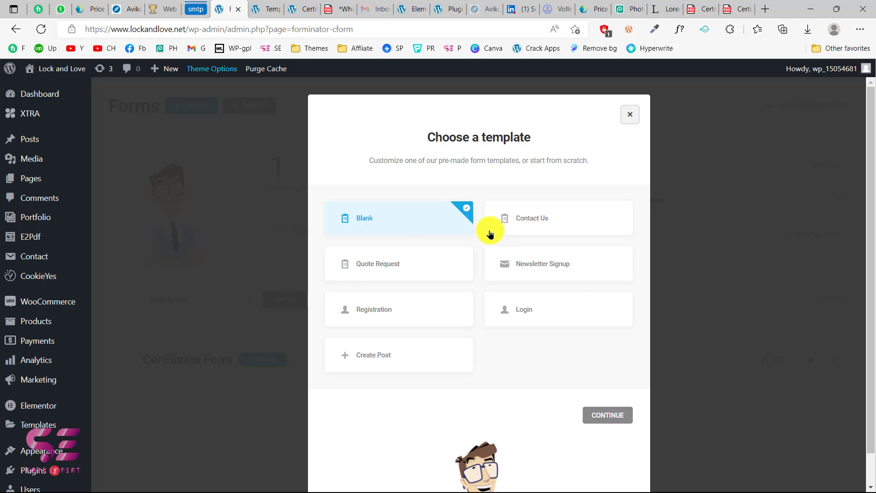
{"action": "left_click", "coordinate": [519, 225]}
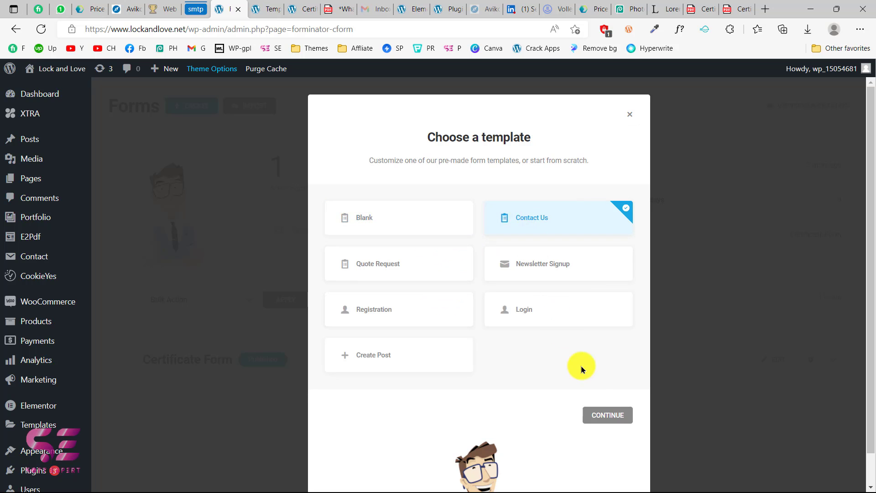
{"action": "left_click", "coordinate": [606, 415]}
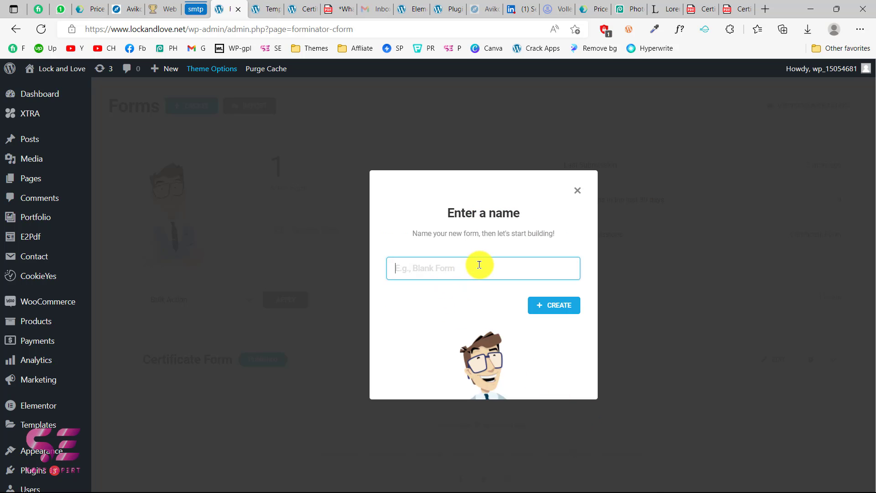
{"action": "type", "text": "Demo form"}
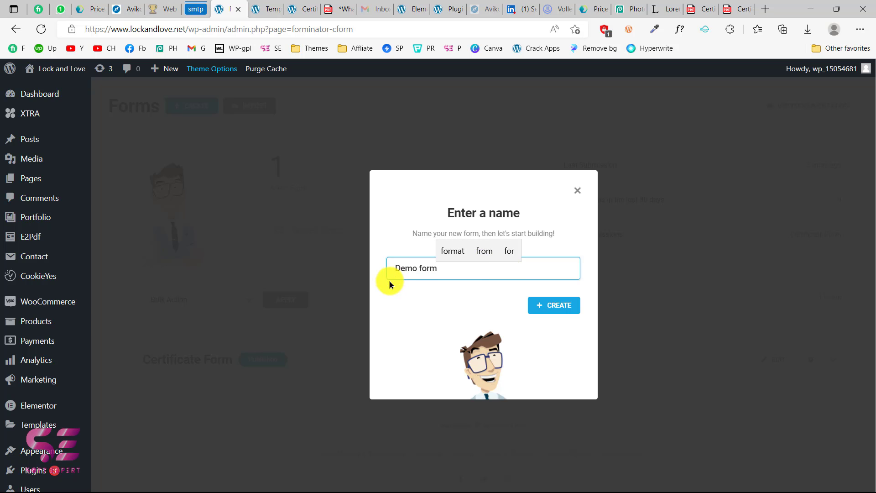
{"action": "left_click", "coordinate": [563, 306]}
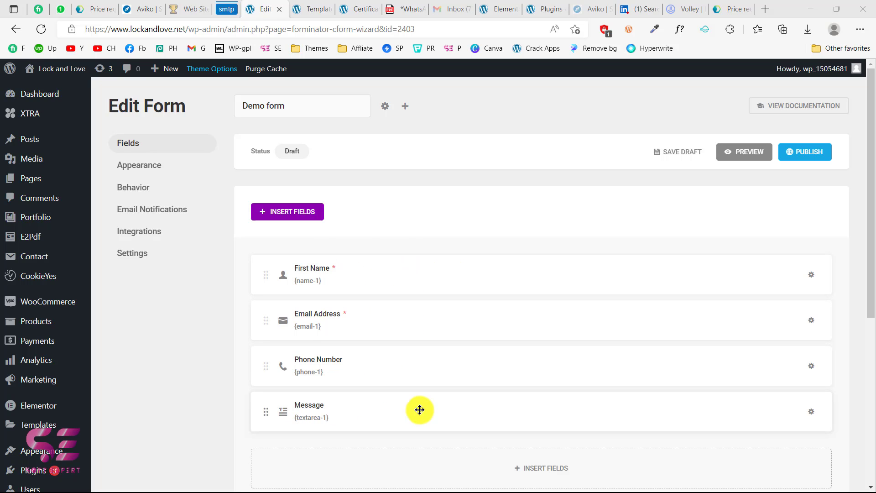
- Review the field types available for insertion, close the selection without inserting any, and check the sample certificate PDF for the needed data
{"action": "scroll", "coordinate": [365, 299], "scroll_direction": "down", "scroll_amount": 1}
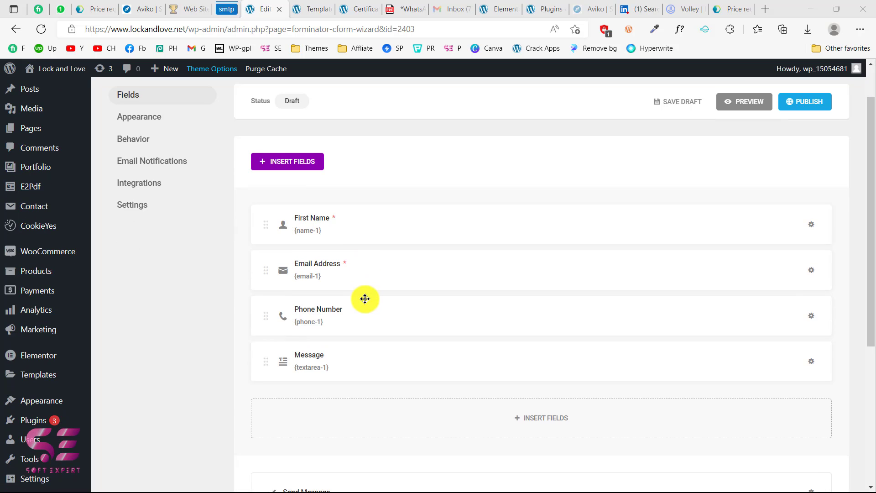
{"action": "left_click", "coordinate": [294, 168]}
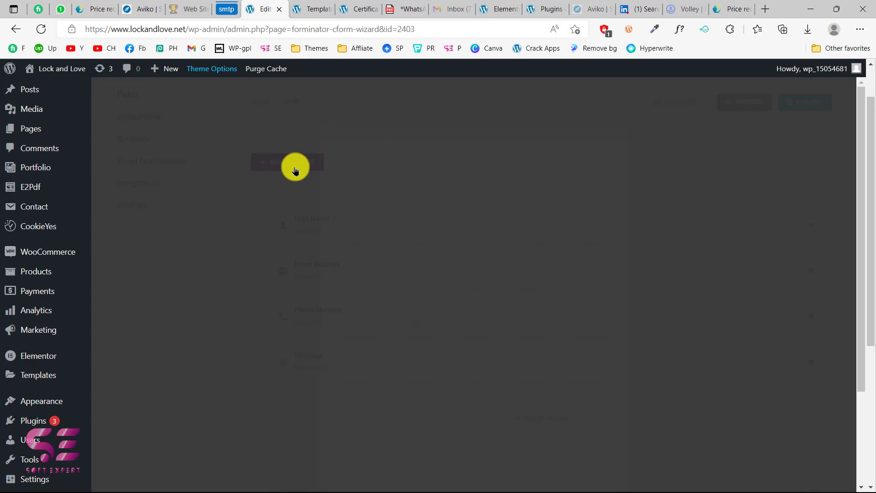
{"action": "scroll", "coordinate": [411, 264], "scroll_direction": "down", "scroll_amount": 2}
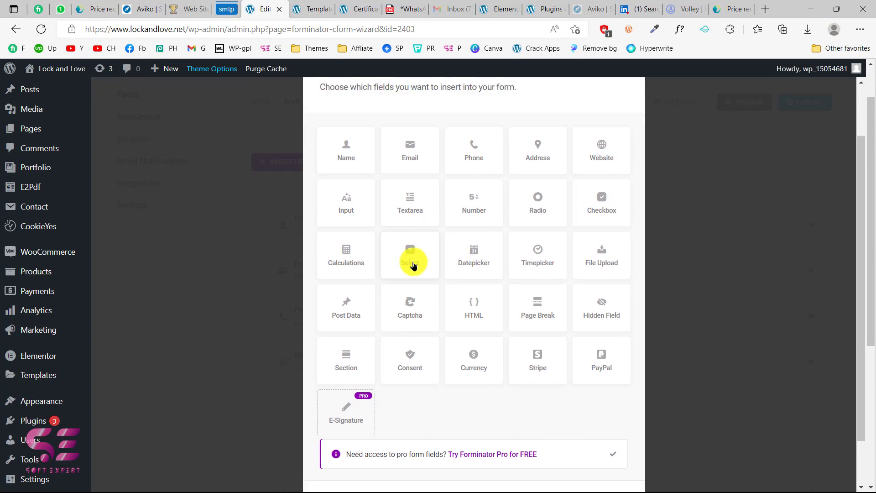
{"action": "scroll", "coordinate": [413, 266], "scroll_direction": "up", "scroll_amount": 1}
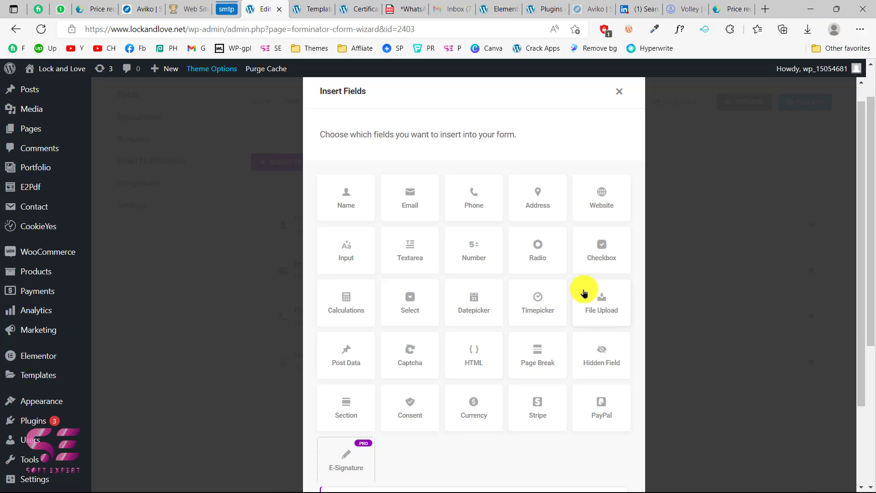
{"action": "scroll", "coordinate": [588, 318], "scroll_direction": "down", "scroll_amount": 2}
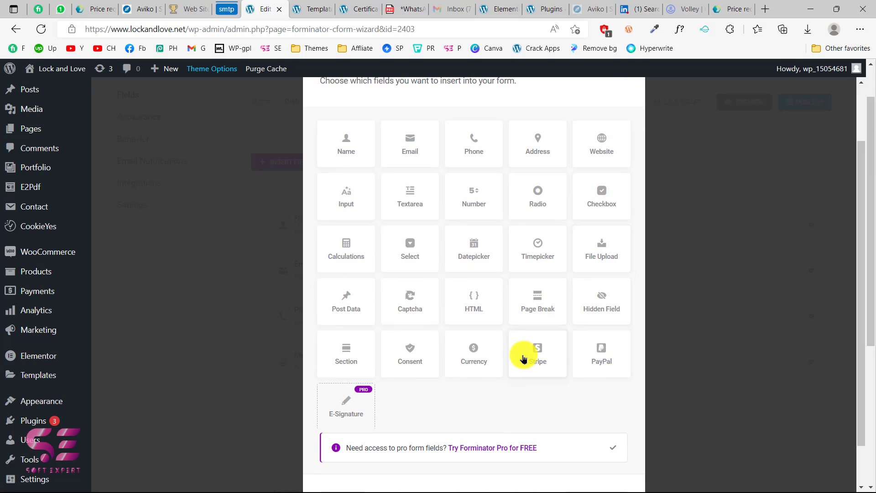
{"action": "scroll", "coordinate": [576, 362], "scroll_direction": "up", "scroll_amount": 3}
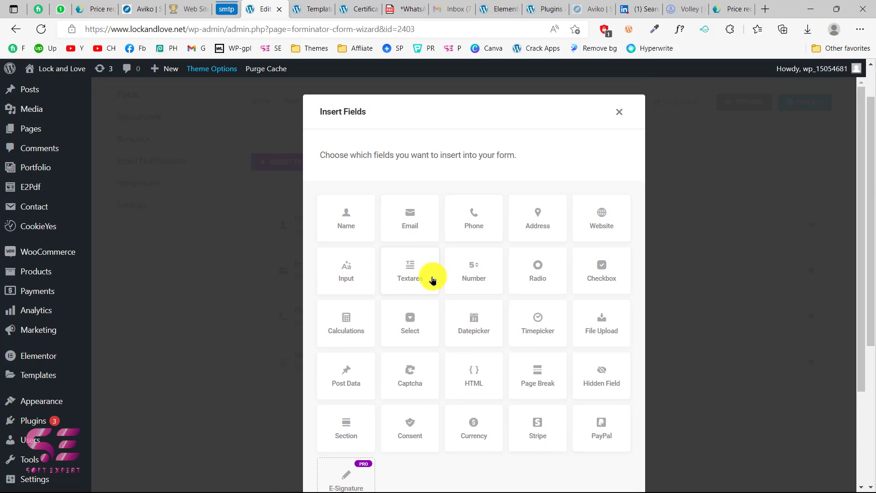
{"action": "scroll", "coordinate": [383, 310], "scroll_direction": "down", "scroll_amount": 5}
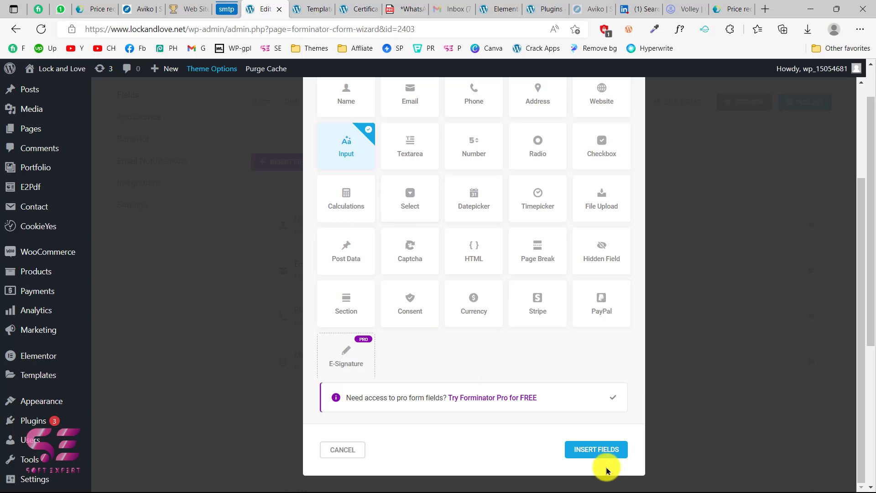
{"action": "scroll", "coordinate": [617, 119], "scroll_direction": "up", "scroll_amount": 5}
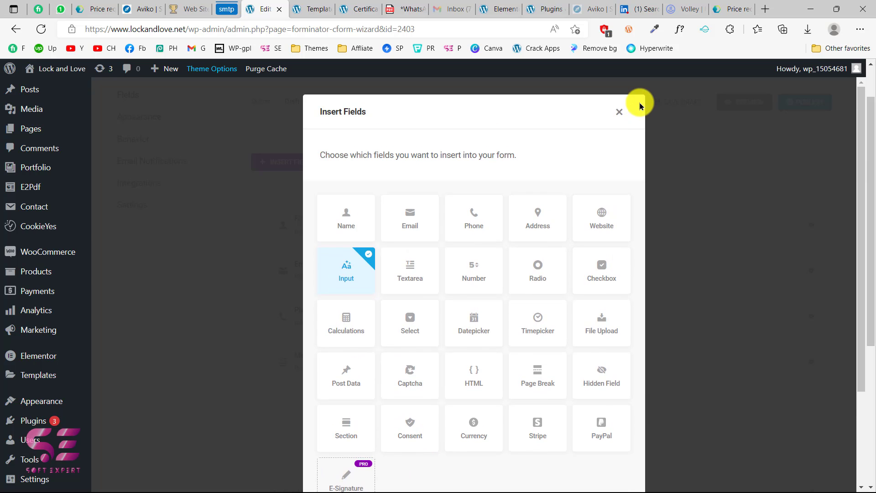
{"action": "left_click", "coordinate": [617, 112]}
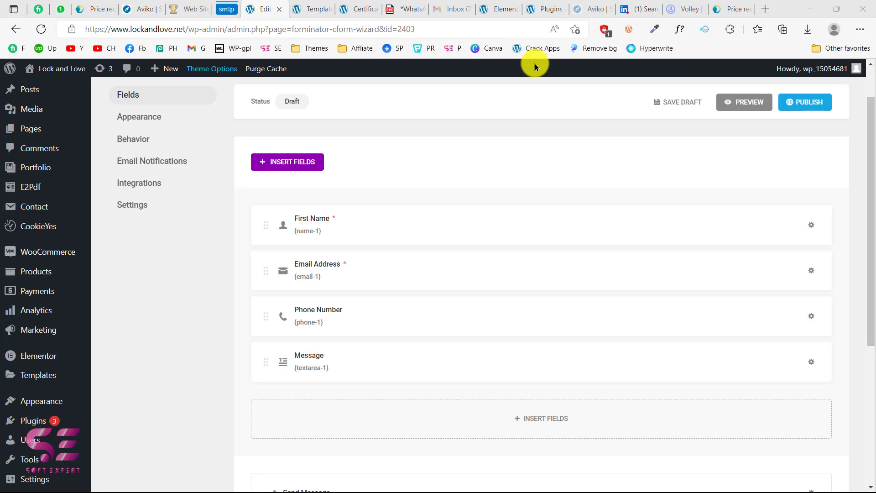
{"action": "left_click", "coordinate": [391, 3]}
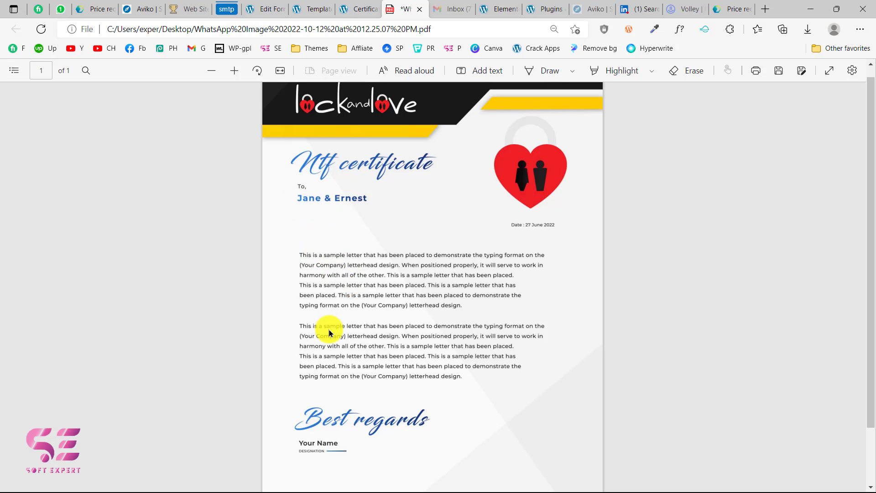
{"action": "left_click", "coordinate": [274, 7]}
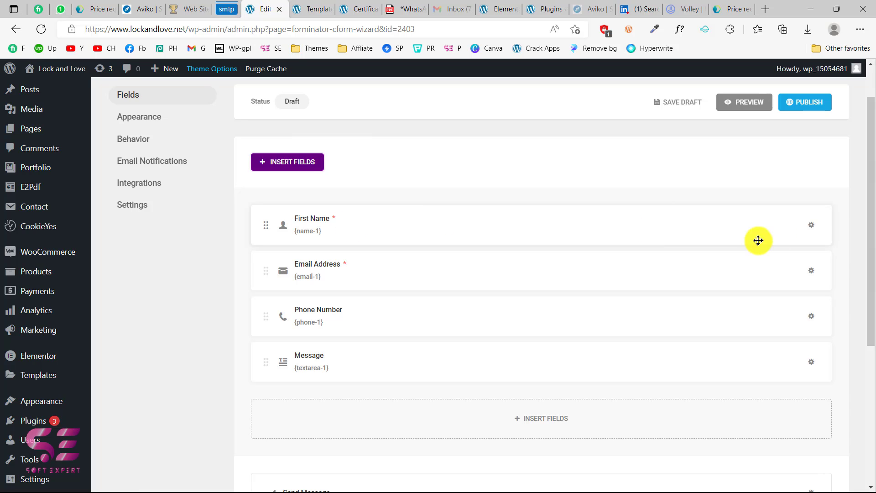
- Relabel the First Name field as "Your Name", look through its settings, styling and visibility options, and apply the change
{"action": "left_click", "coordinate": [811, 225]}
{"action": "left_click", "coordinate": [762, 259]}
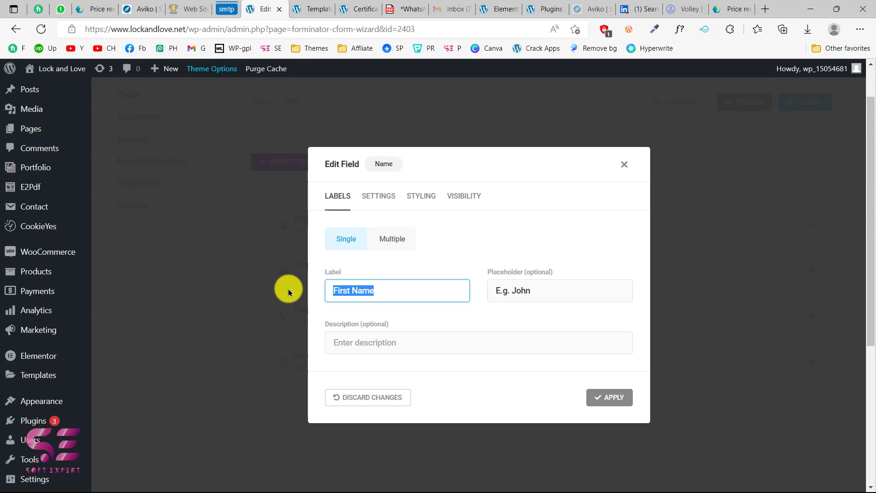
{"action": "type", "text": "Your Name"}
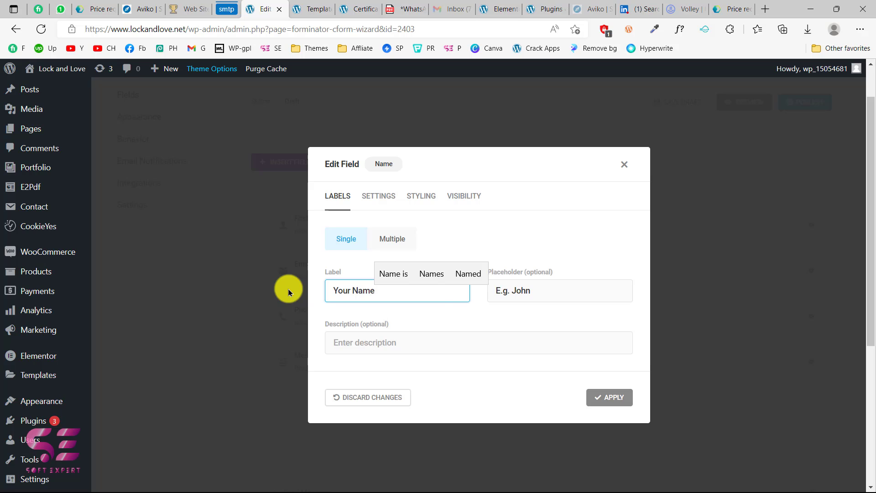
{"action": "left_click", "coordinate": [548, 292]}
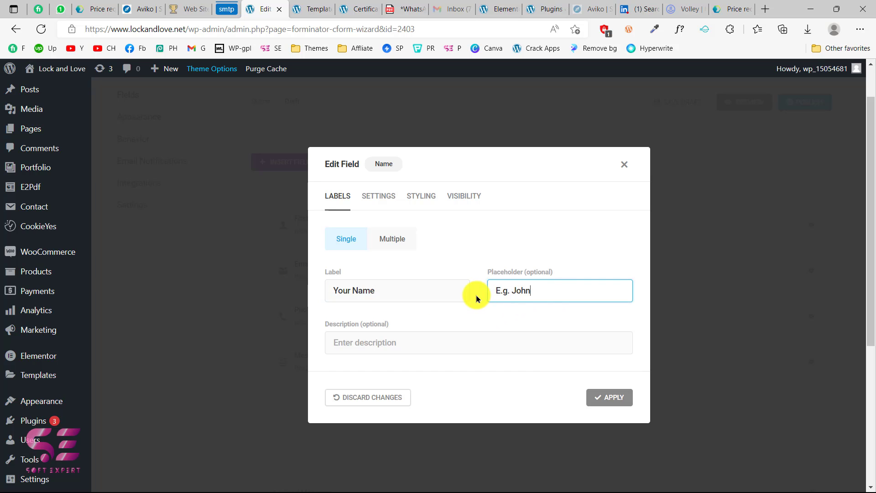
{"action": "left_click", "coordinate": [368, 198]}
{"action": "scroll", "coordinate": [438, 319], "scroll_direction": "down", "scroll_amount": 1}
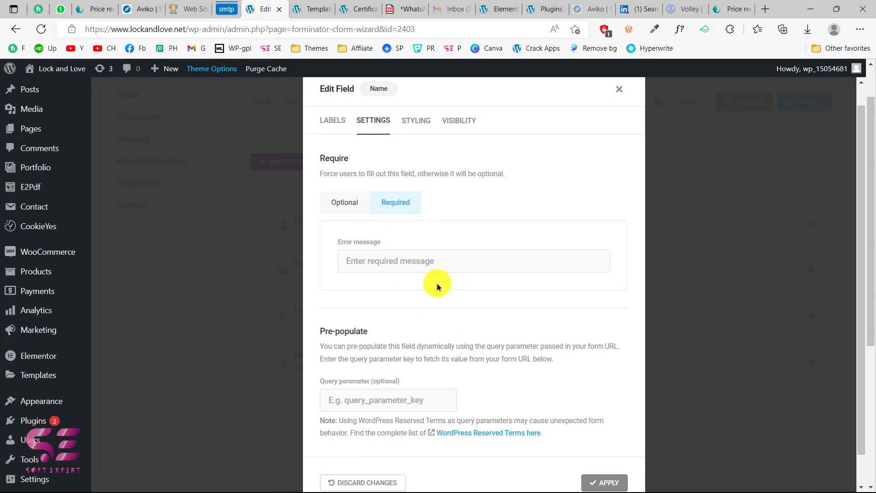
{"action": "left_click", "coordinate": [406, 123]}
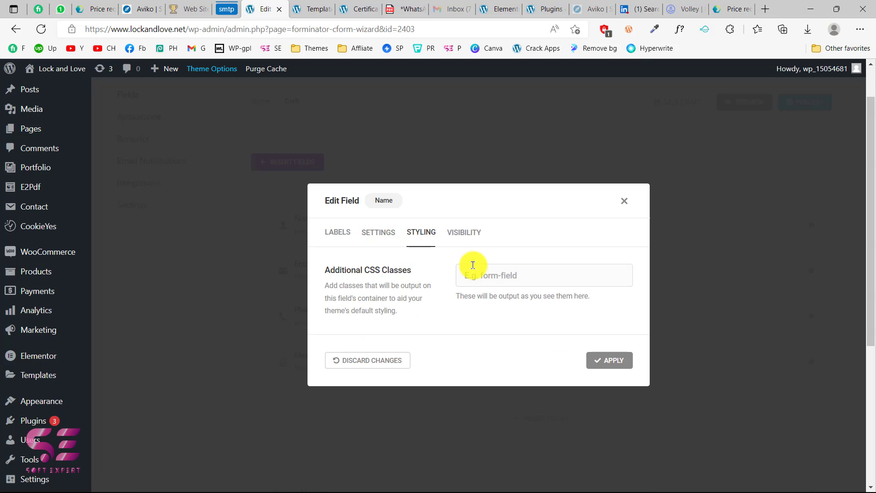
{"action": "left_click", "coordinate": [470, 234]}
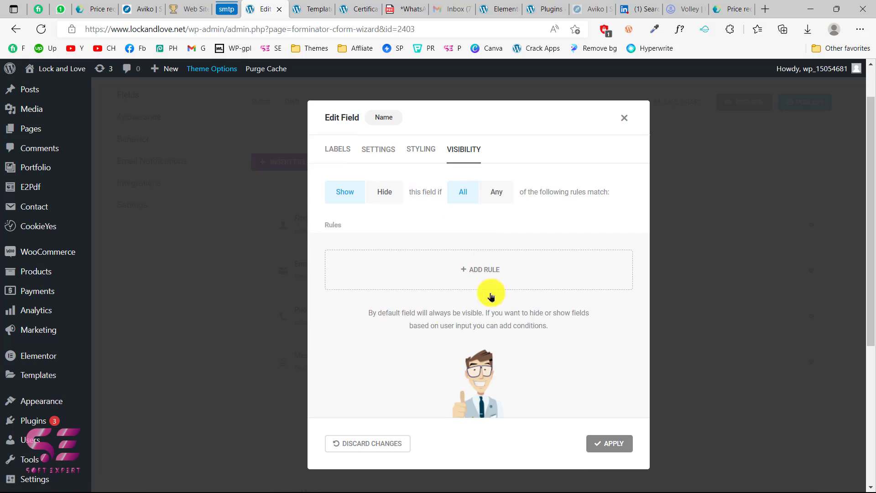
{"action": "left_click", "coordinate": [332, 155]}
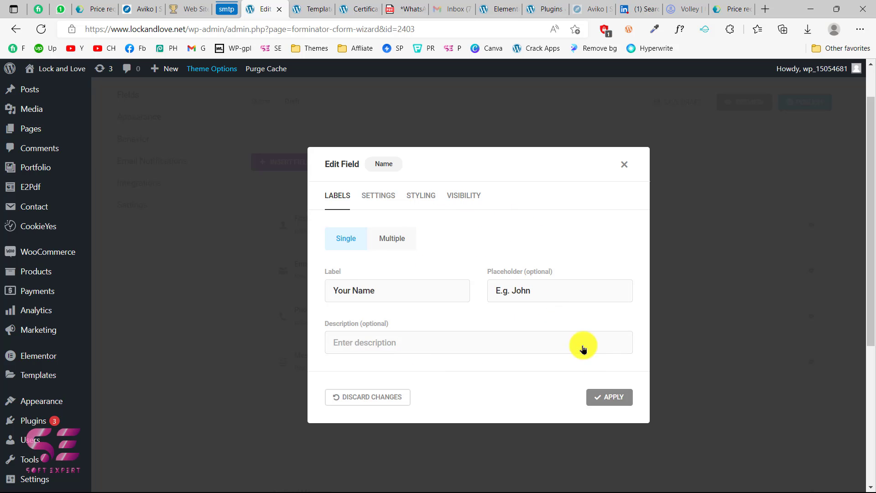
{"action": "left_click", "coordinate": [610, 397]}
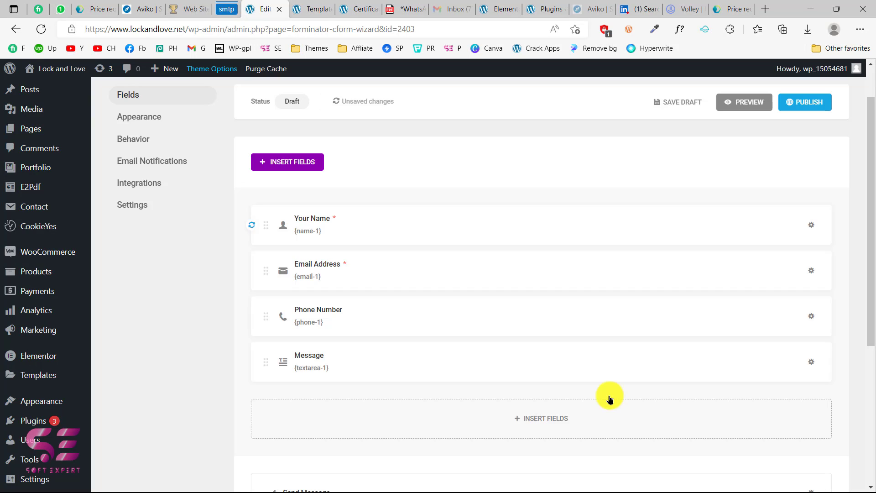
- Delete the Email Address and Phone Number fields from the form
{"action": "left_click", "coordinate": [810, 272]}
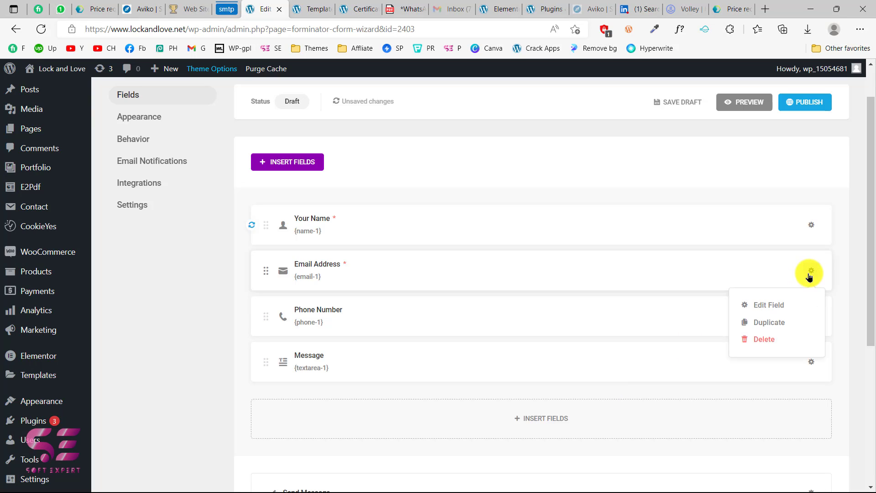
{"action": "left_click", "coordinate": [767, 341]}
{"action": "left_click", "coordinate": [527, 331]}
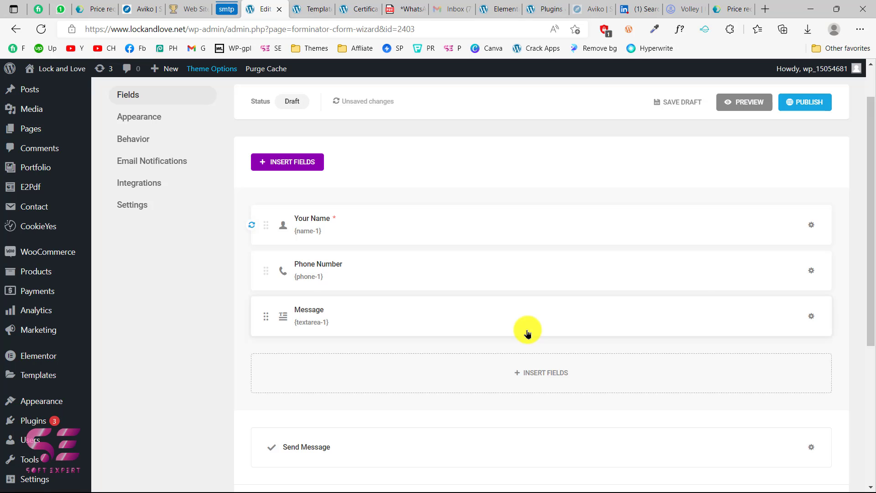
{"action": "left_click", "coordinate": [811, 271]}
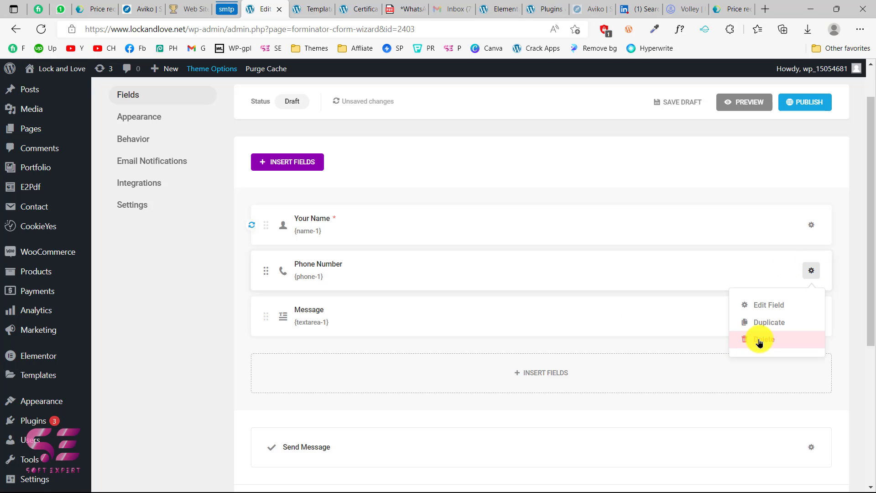
{"action": "left_click", "coordinate": [759, 341]}
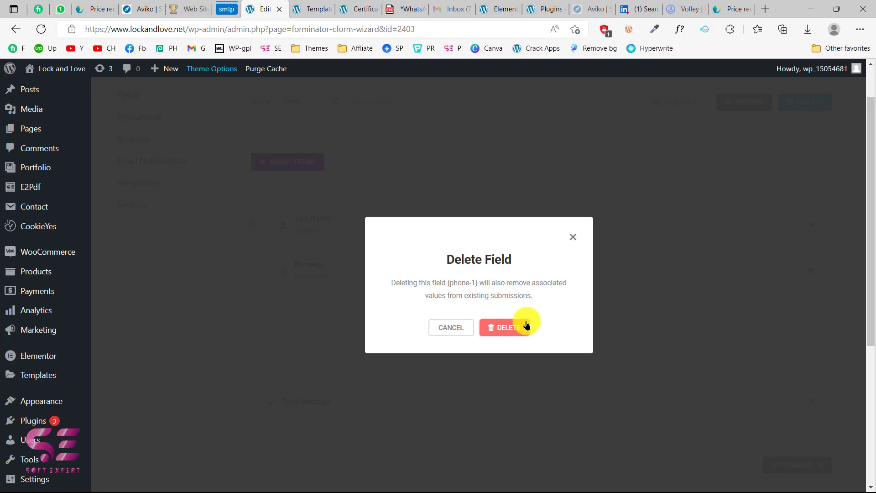
{"action": "left_click", "coordinate": [527, 325]}
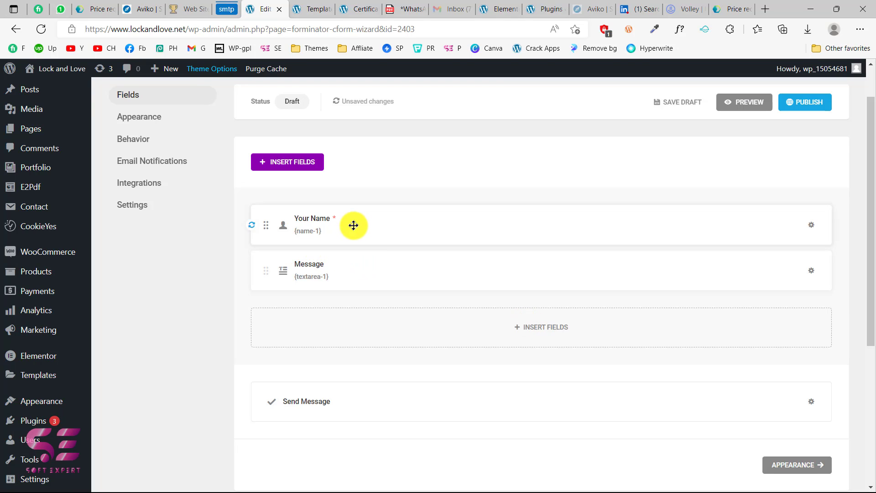
- Insert a second Name field into the form
{"action": "left_click", "coordinate": [530, 327]}
{"action": "left_click", "coordinate": [337, 225]}
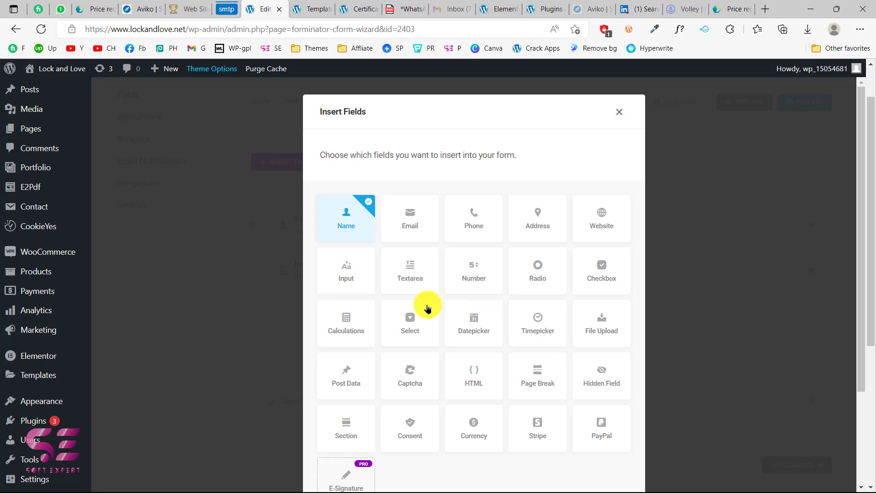
{"action": "scroll", "coordinate": [484, 360], "scroll_direction": "down", "scroll_amount": 3}
{"action": "left_click", "coordinate": [585, 450]}
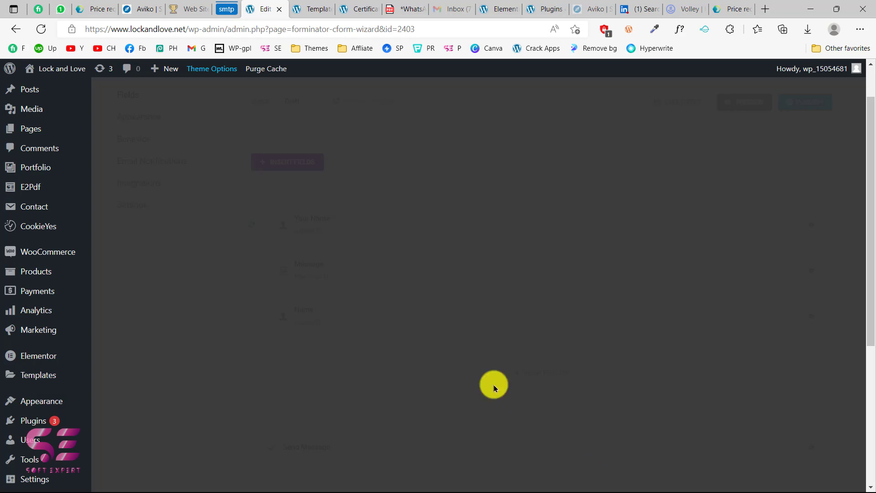
- Label the new Name field "Lover Name", make it required, set its placeholder to "E.g. lover name" and apply the changes
{"action": "left_click_drag", "start_coordinate": [376, 288], "coordinate": [294, 289]}
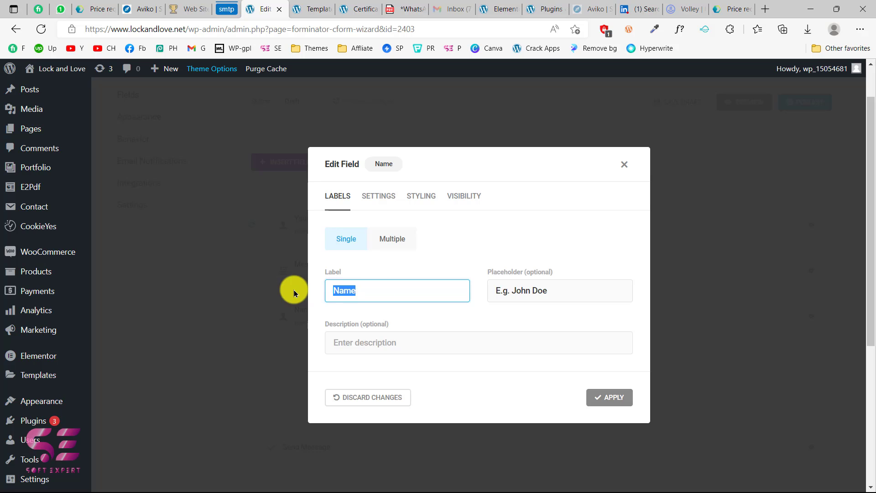
{"action": "type", "text": "Lover Name"}
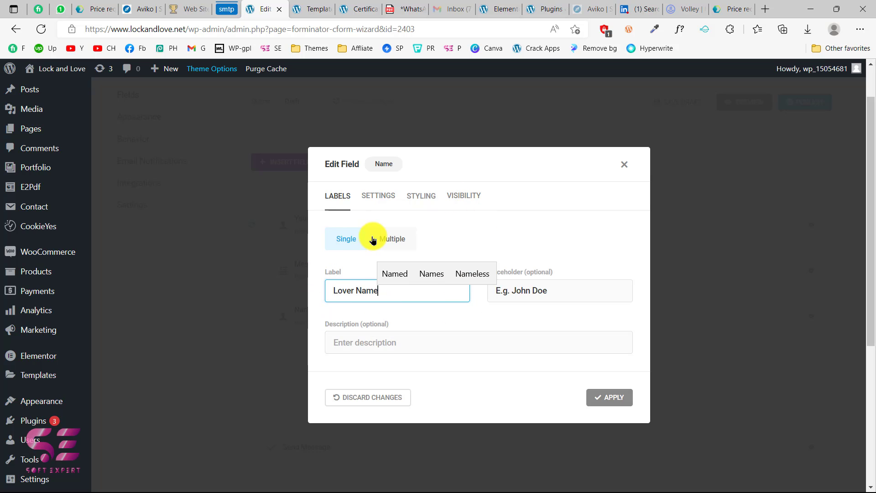
{"action": "left_click", "coordinate": [372, 197]}
{"action": "left_click", "coordinate": [392, 234]}
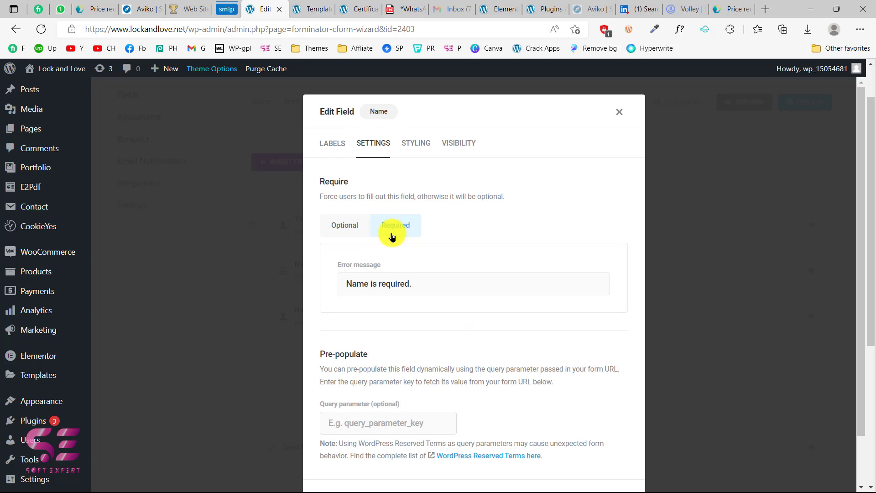
{"action": "left_click", "coordinate": [333, 143]}
{"action": "left_click_drag", "start_coordinate": [512, 291], "coordinate": [602, 289]}
{"action": "type", "text": "lover name"}
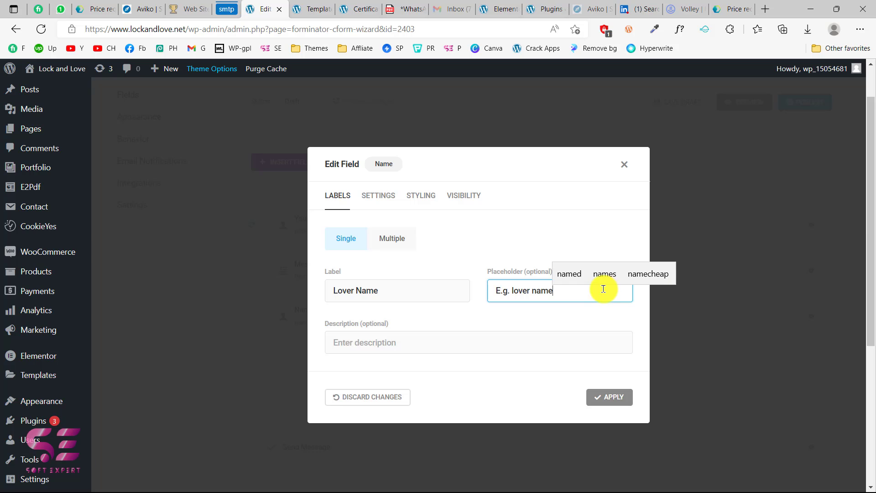
{"action": "left_click", "coordinate": [619, 402]}
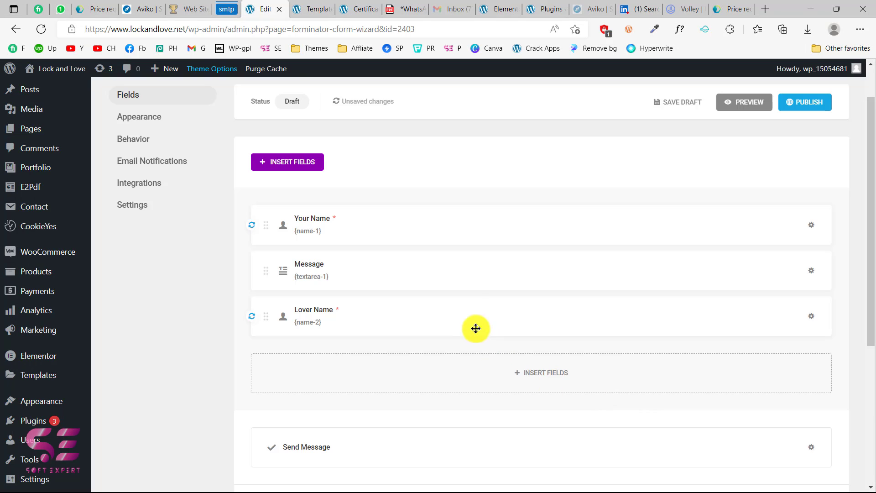
- Move the Lover Name field above Your Name and relabel the Message field as "Your Message"
{"action": "left_click_drag", "start_coordinate": [401, 328], "coordinate": [382, 202]}
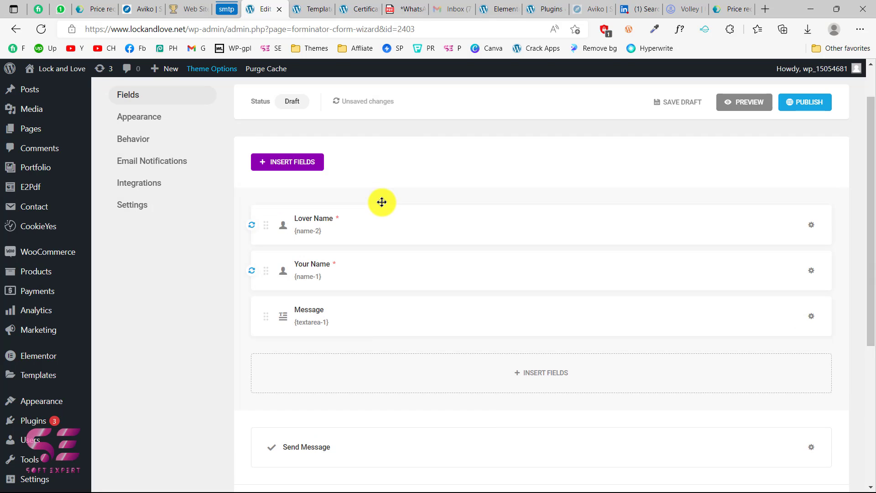
{"action": "left_click", "coordinate": [811, 316]}
{"action": "left_click", "coordinate": [770, 350]}
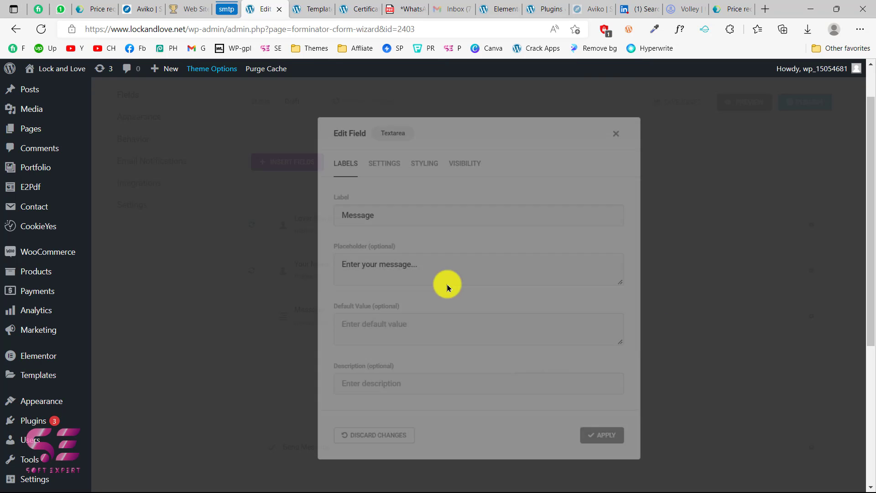
{"action": "left_click", "coordinate": [335, 207]}
{"action": "type", "text": "Your"}
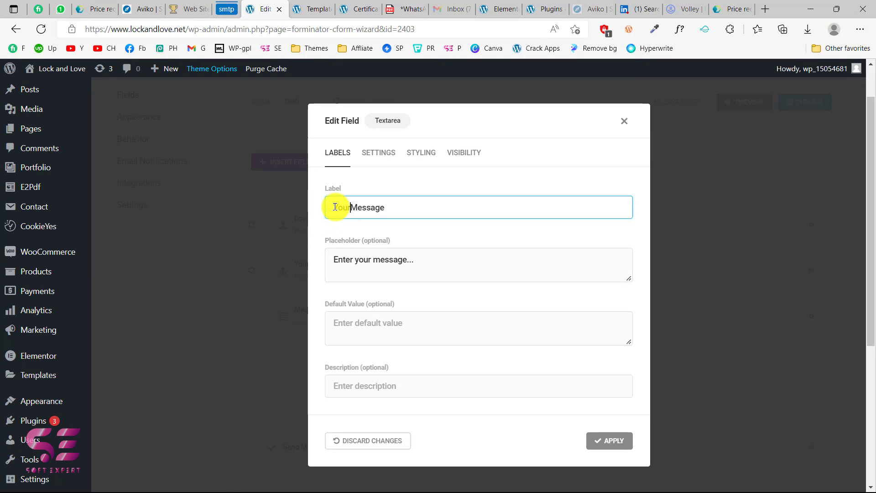
{"action": "left_click", "coordinate": [610, 440]}
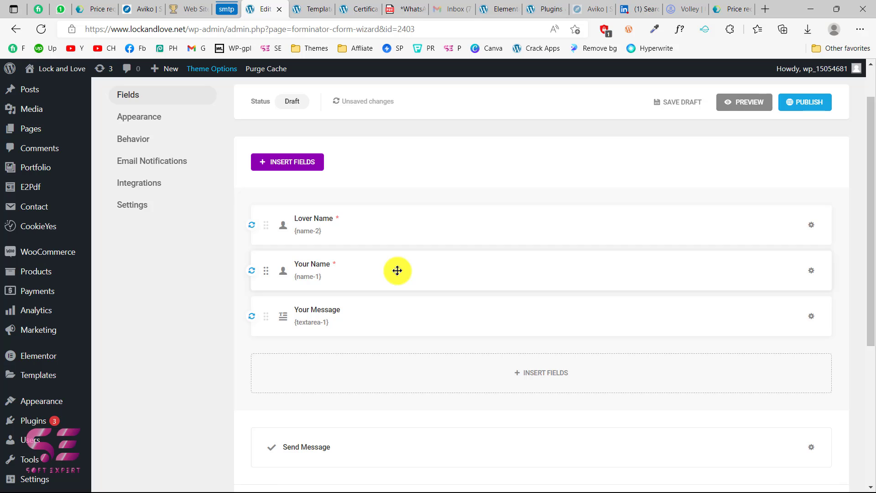
- Publish the form
{"action": "left_click", "coordinate": [804, 105]}
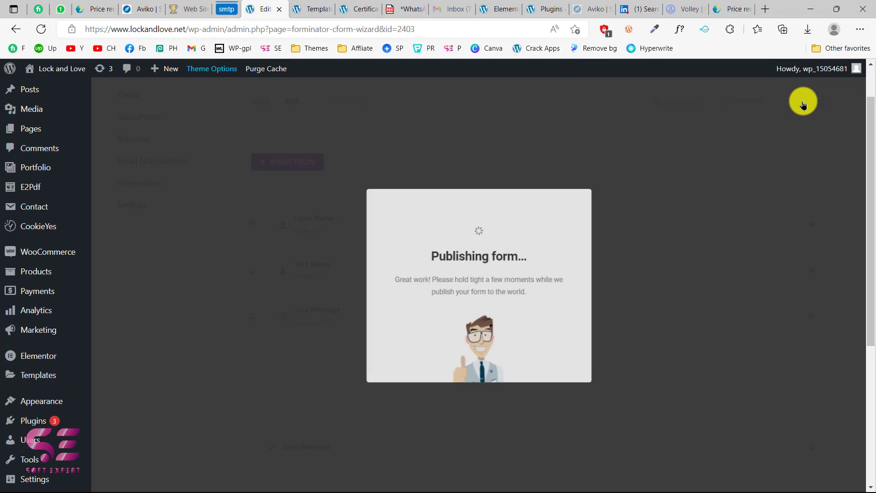
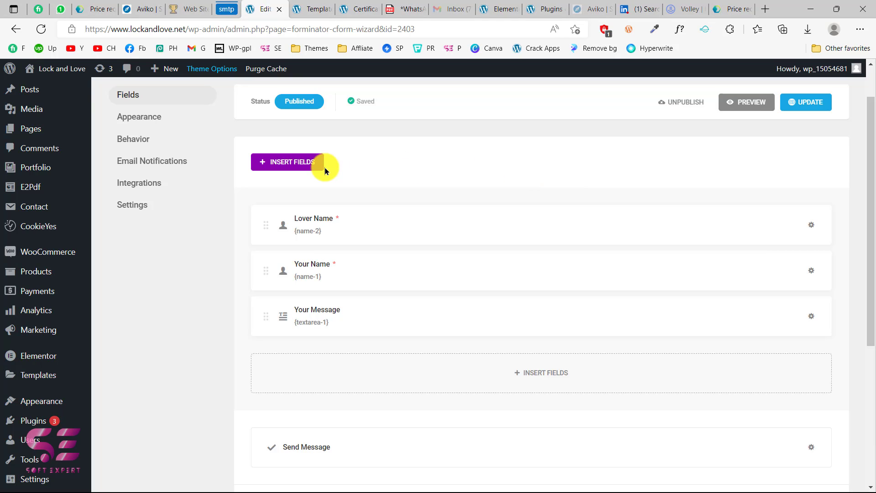
- Delete the existing "Certificate 1" template from the E2Pdf templates
{"action": "mouse_move", "coordinate": [47, 188]}
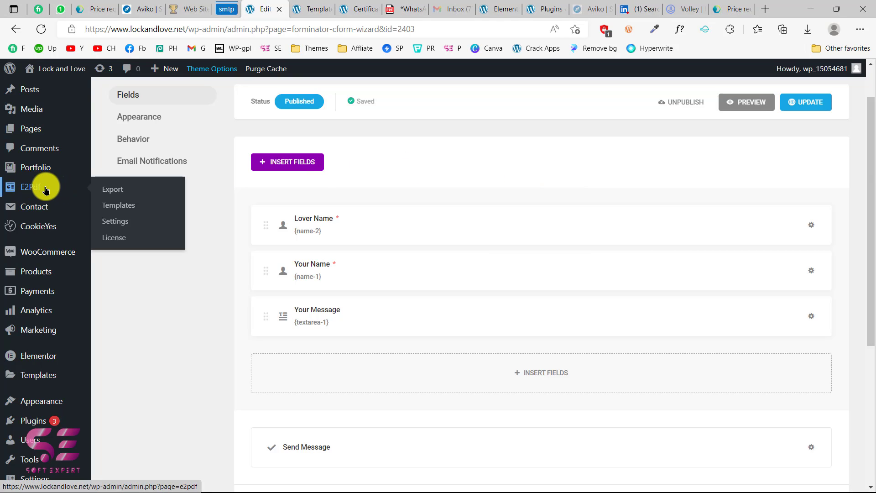
{"action": "left_click", "coordinate": [122, 210]}
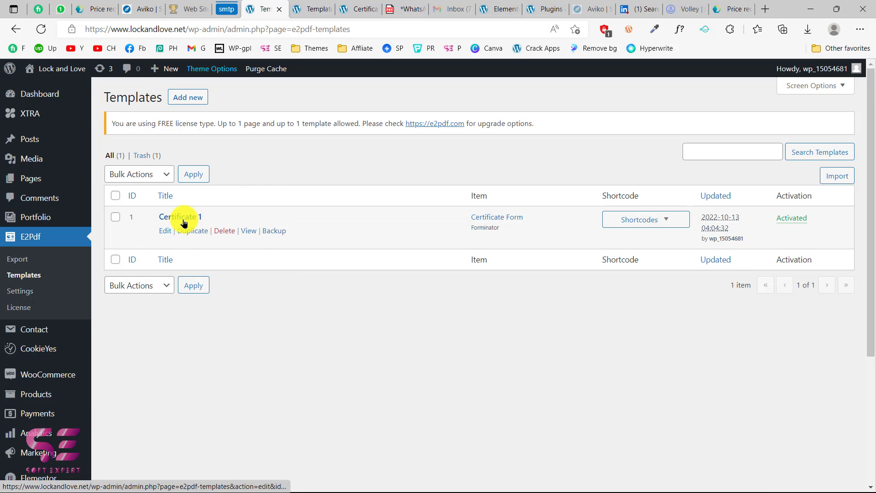
{"action": "left_click", "coordinate": [230, 231]}
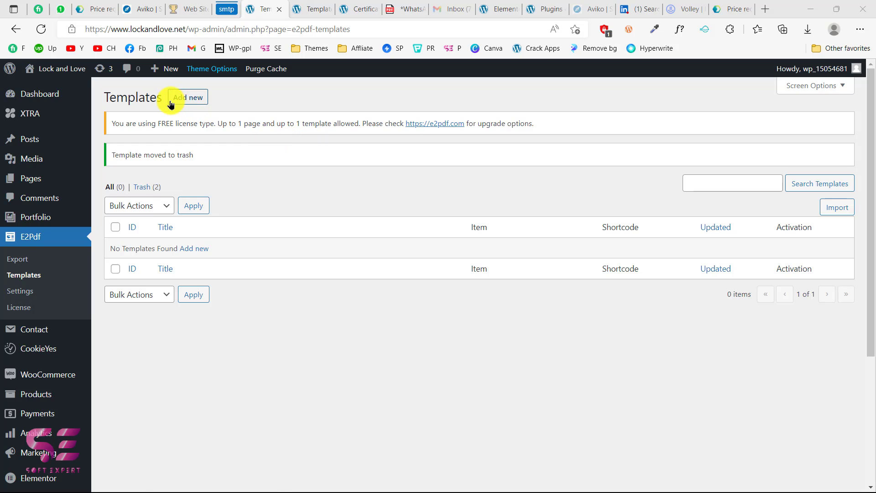
- Start a new E2Pdf template titled "Certificate" with the A4 (PORTRAIT) (595x842) size preset
{"action": "left_click", "coordinate": [197, 104]}
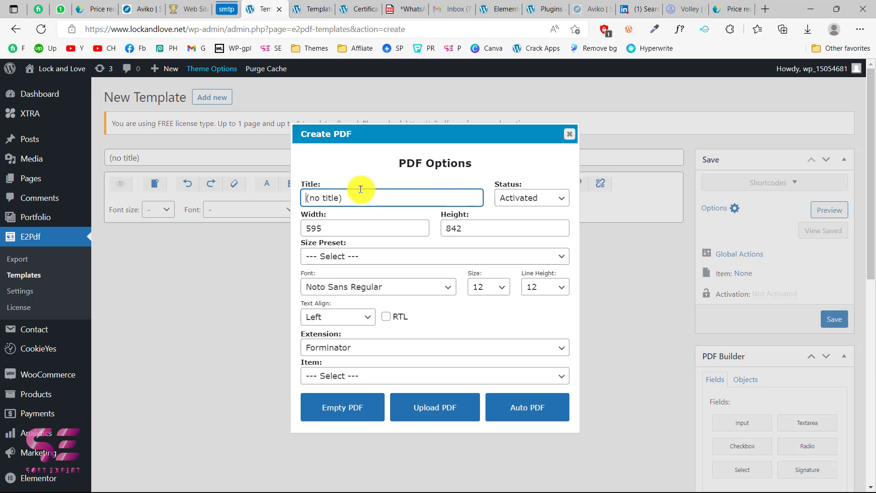
{"action": "left_click_drag", "start_coordinate": [360, 193], "coordinate": [302, 195]}
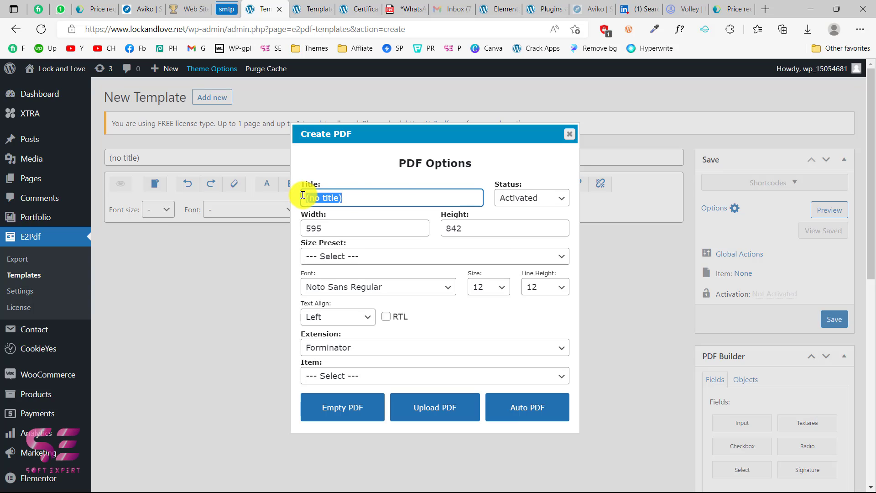
{"action": "type", "text": "Certificate"}
{"action": "left_click", "coordinate": [402, 218]}
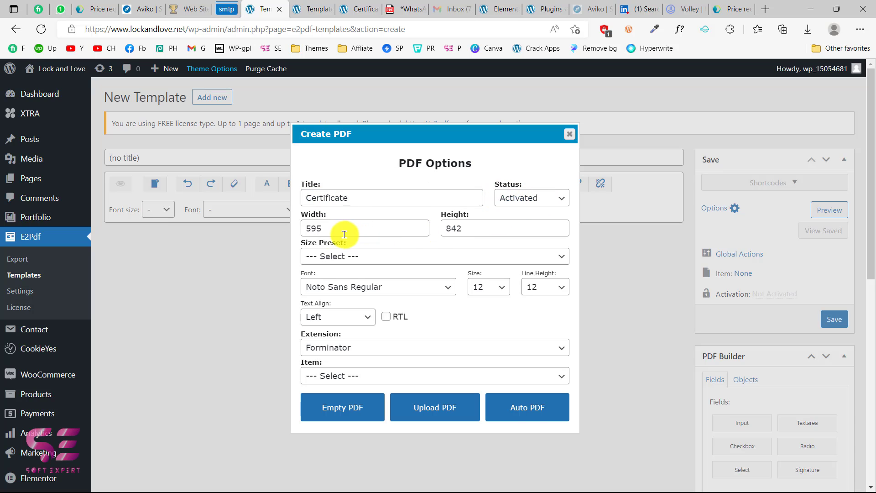
{"action": "scroll", "coordinate": [389, 226], "scroll_direction": "down", "scroll_amount": 1}
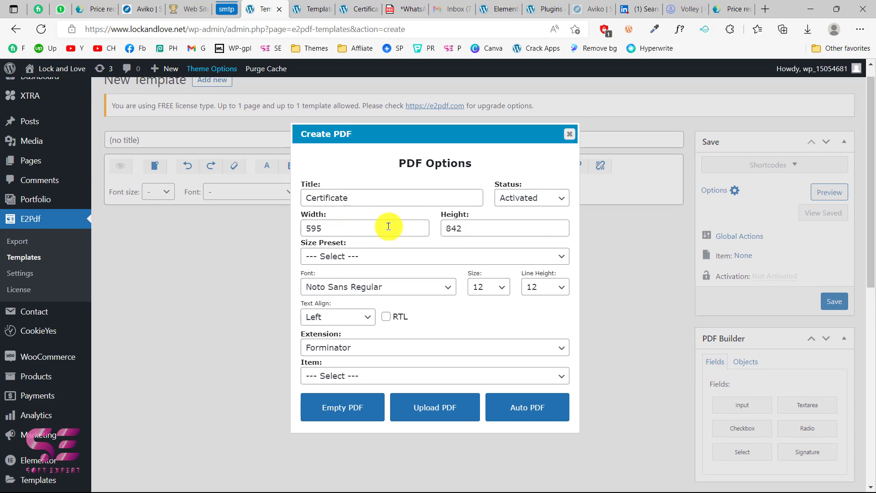
{"action": "left_click", "coordinate": [363, 255]}
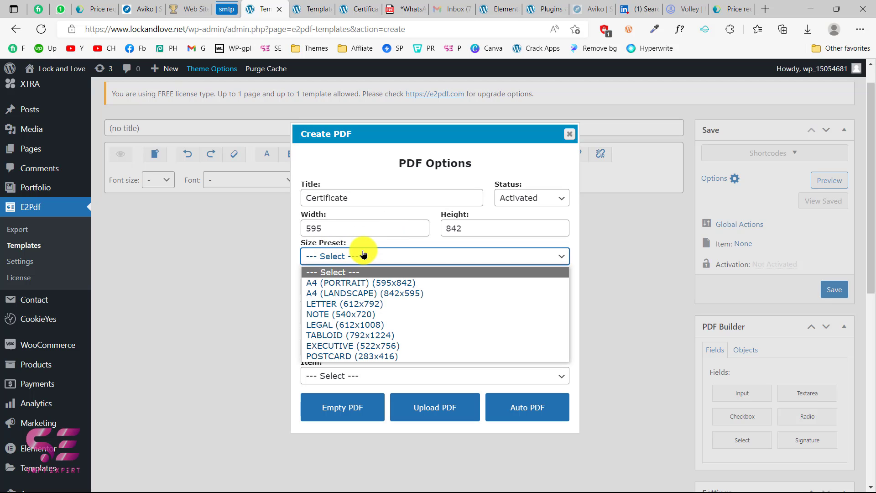
{"action": "left_click", "coordinate": [353, 283]}
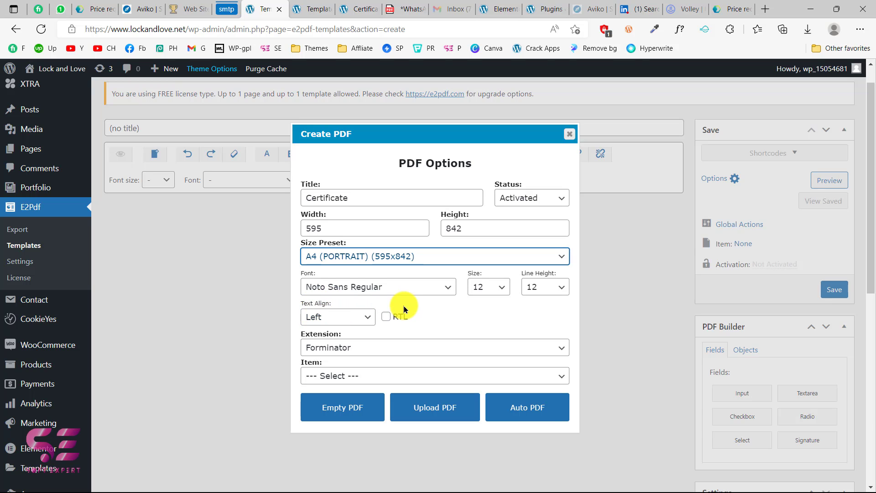
- Set the template's extension to Forminator and its item to Demo form
{"action": "scroll", "coordinate": [439, 308], "scroll_direction": "down", "scroll_amount": 1}
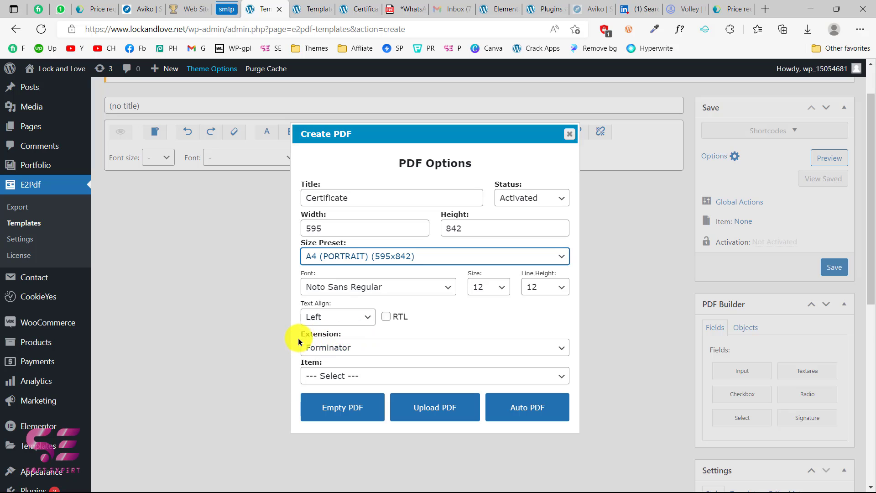
{"action": "left_click", "coordinate": [374, 345]}
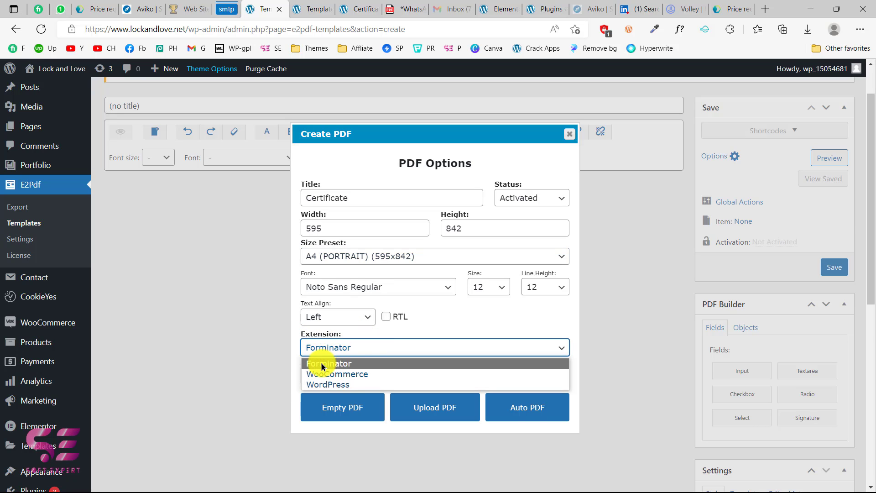
{"action": "left_click", "coordinate": [339, 363]}
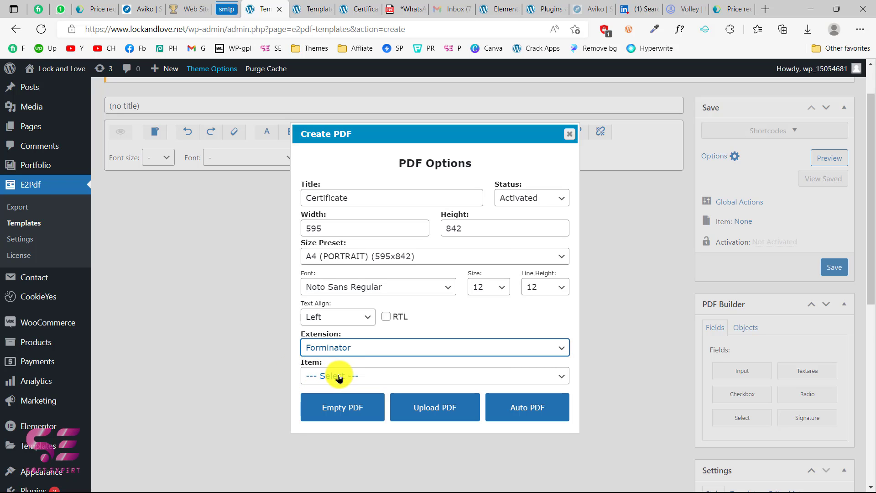
{"action": "left_click", "coordinate": [340, 377]}
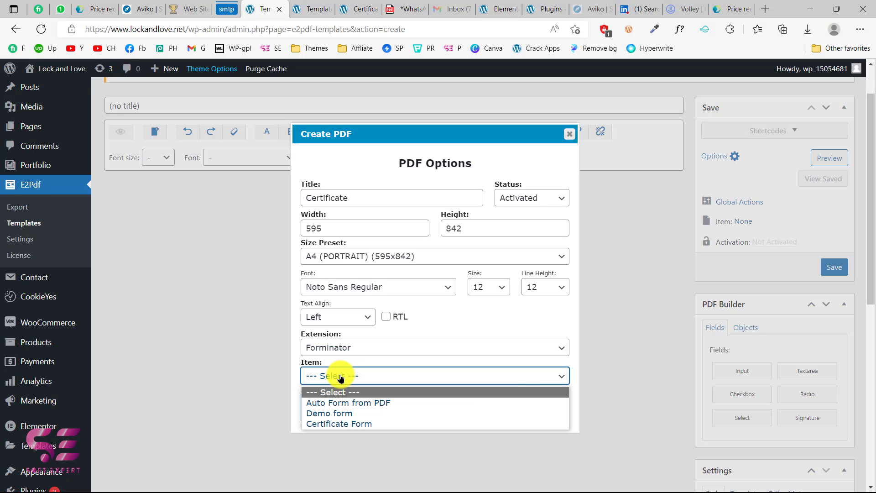
{"action": "left_click", "coordinate": [335, 413]}
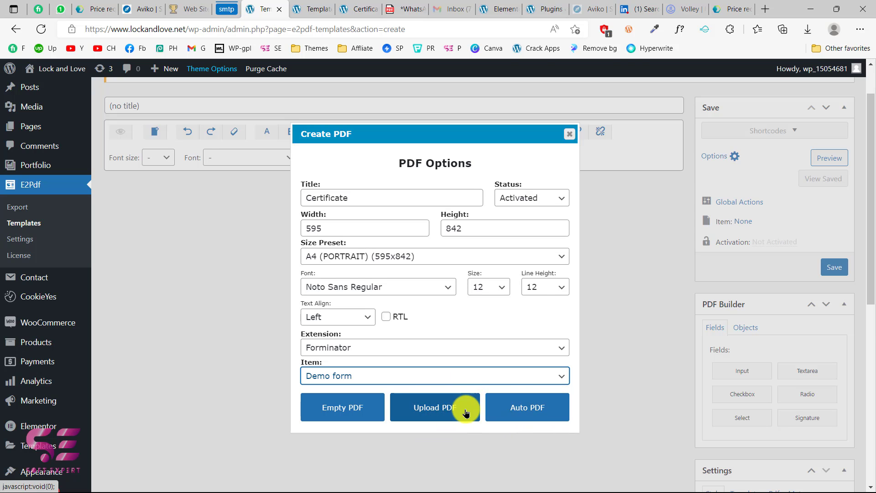
- Check the blank certificate design and upload "lock love.pdf" from Downloads as the template's PDF
{"action": "left_click", "coordinate": [406, 9]}
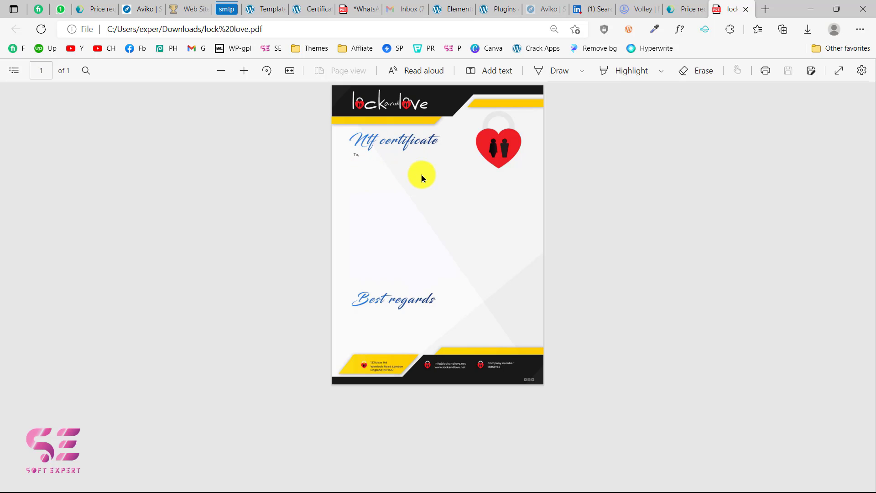
{"action": "left_click", "coordinate": [272, 10]}
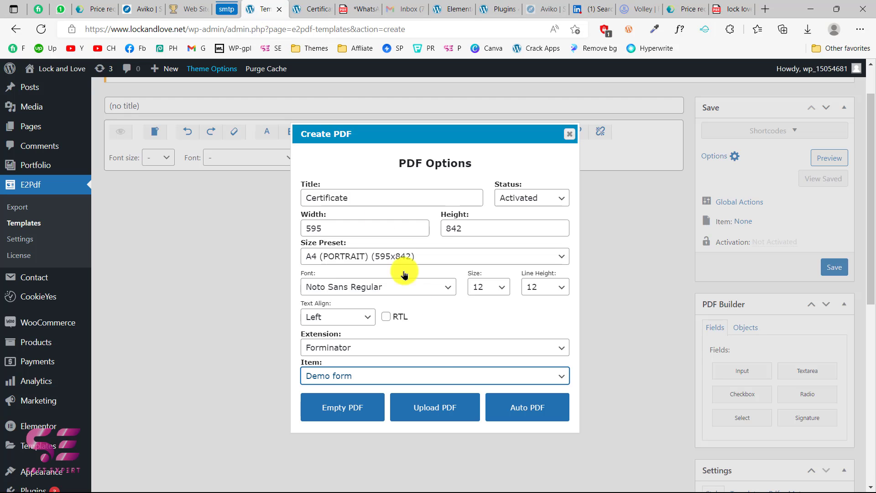
{"action": "left_click", "coordinate": [426, 404]}
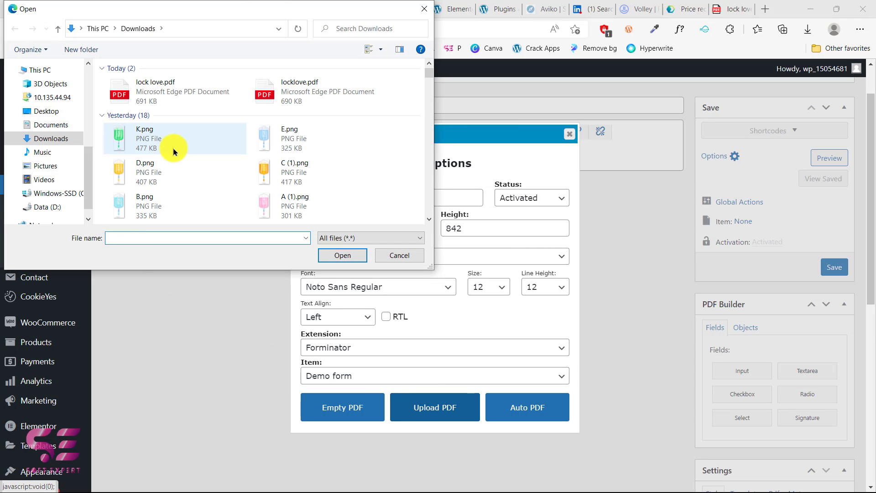
{"action": "left_click", "coordinate": [157, 94]}
{"action": "double_click", "coordinate": [157, 94]}
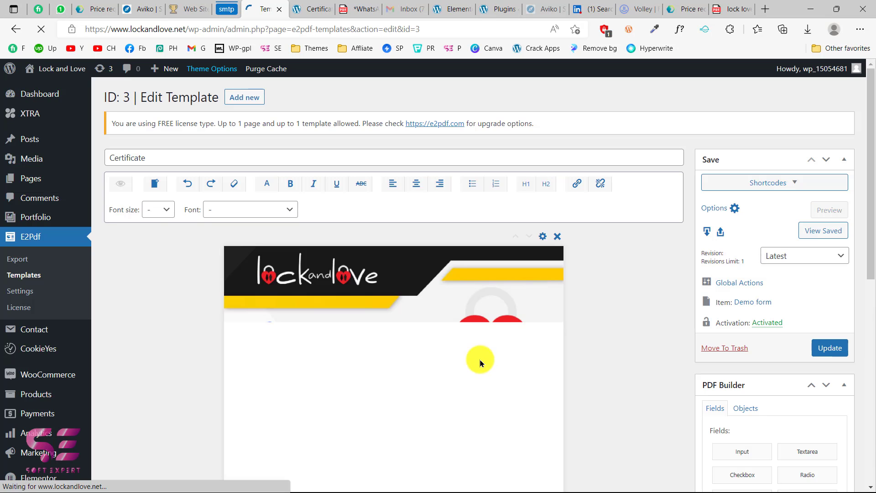
- Place an Input field under "To," on the certificate and map it to the form's Lover Name field
{"action": "scroll", "coordinate": [480, 360], "scroll_direction": "down", "scroll_amount": 3}
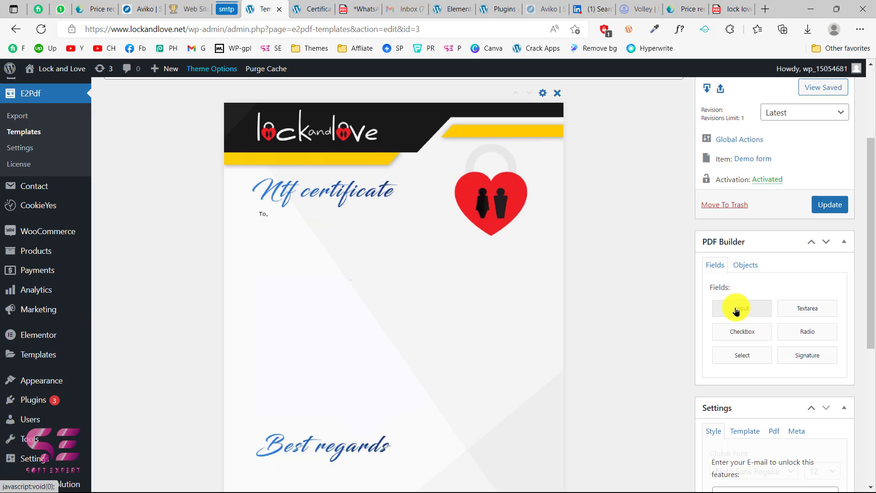
{"action": "left_click_drag", "start_coordinate": [736, 311], "coordinate": [284, 236]}
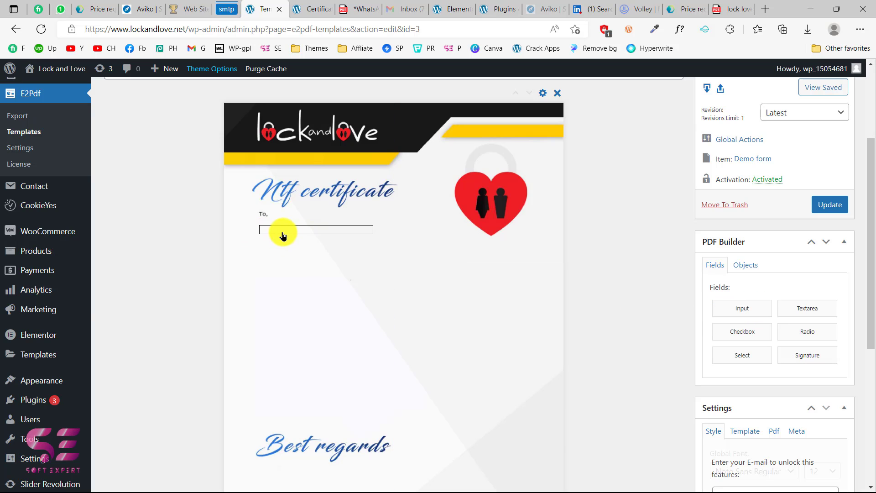
{"action": "right_click", "coordinate": [313, 235]}
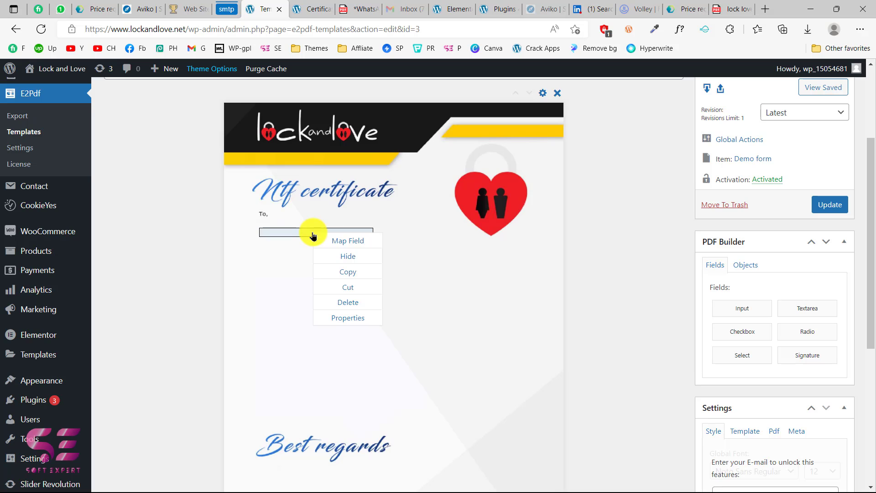
{"action": "left_click", "coordinate": [333, 241]}
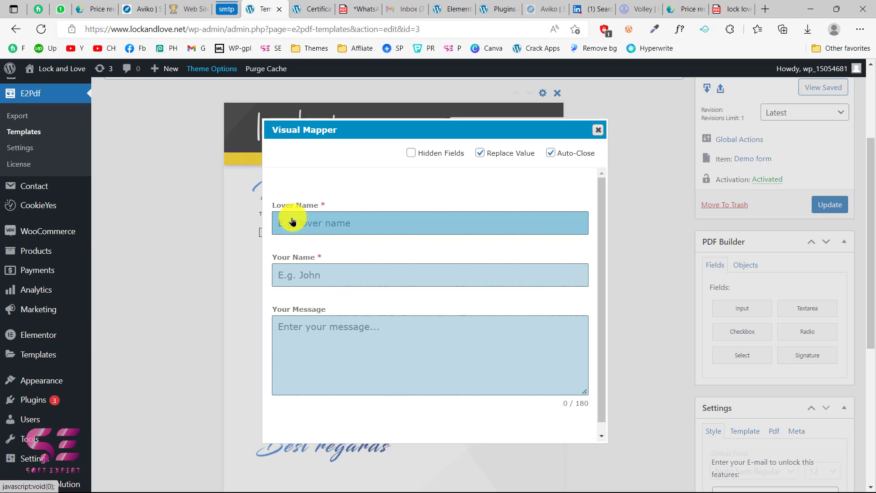
{"action": "left_click", "coordinate": [330, 224]}
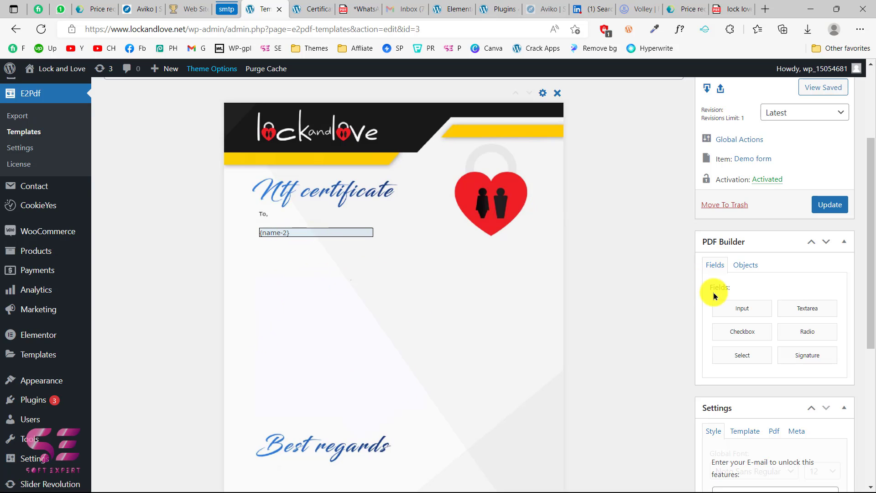
- Place a Textarea field below the recipient name field and map it to the form's Your Message field
{"action": "left_click_drag", "start_coordinate": [815, 307], "coordinate": [304, 274]}
{"action": "right_click", "coordinate": [304, 274]}
{"action": "left_click", "coordinate": [326, 279]}
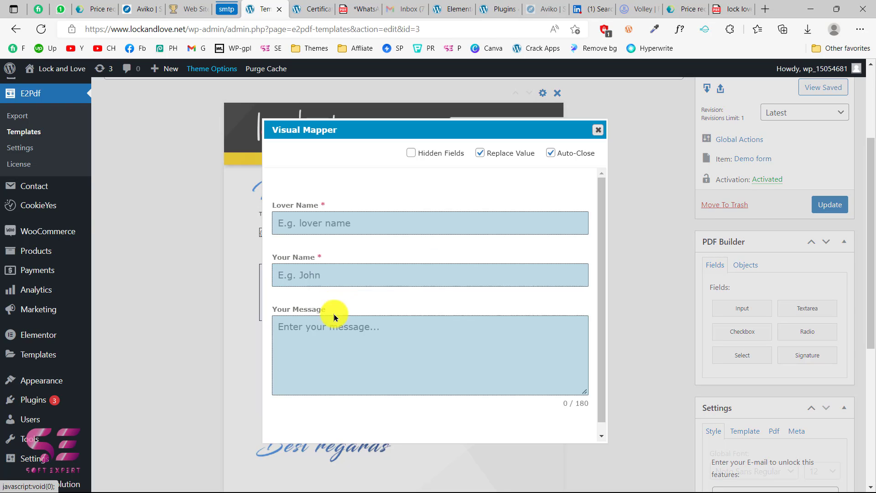
{"action": "left_click", "coordinate": [325, 332]}
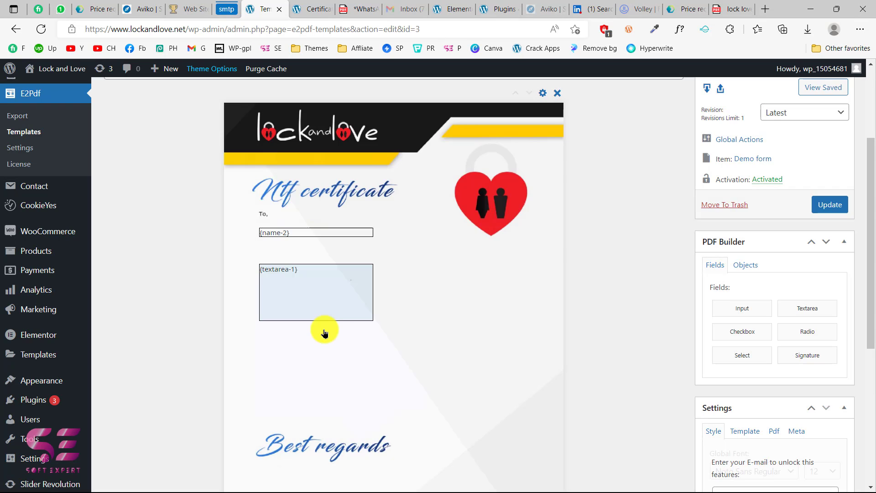
- Place an Input field under "Best regards" and map it to the form's Your Name field
{"action": "scroll", "coordinate": [385, 360], "scroll_direction": "down", "scroll_amount": 1}
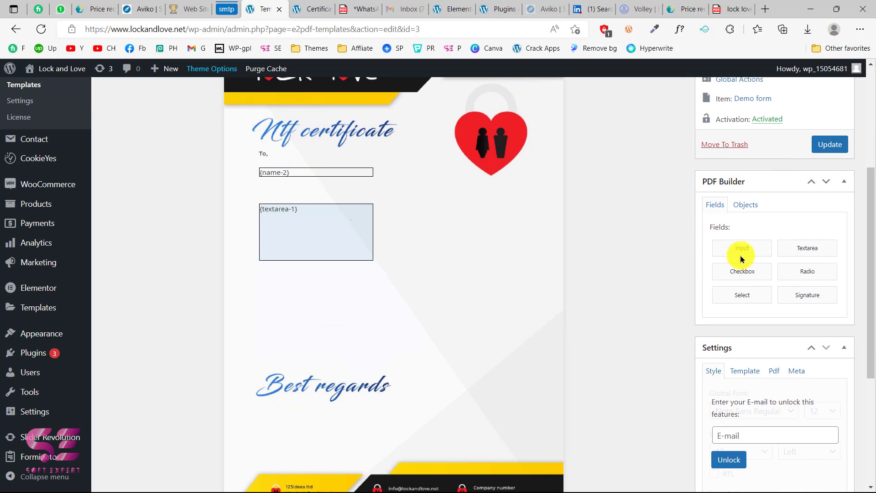
{"action": "left_click_drag", "start_coordinate": [745, 249], "coordinate": [294, 427]}
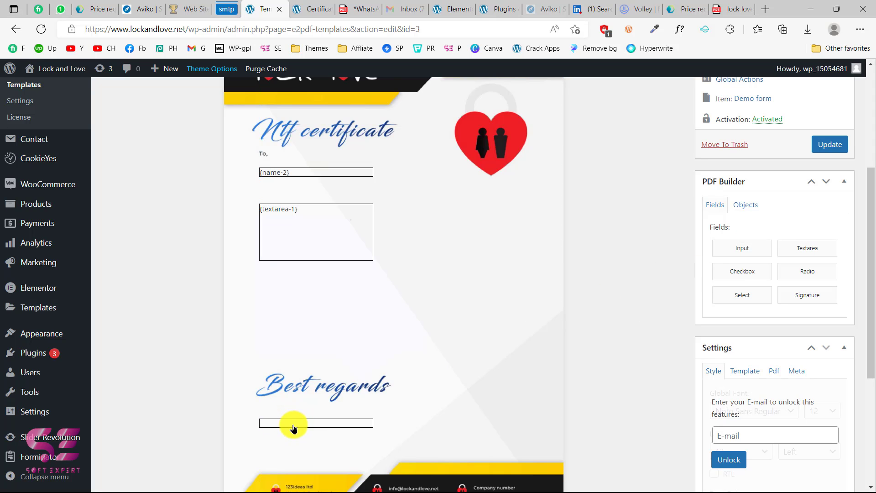
{"action": "right_click", "coordinate": [306, 426]}
{"action": "left_click", "coordinate": [336, 427]}
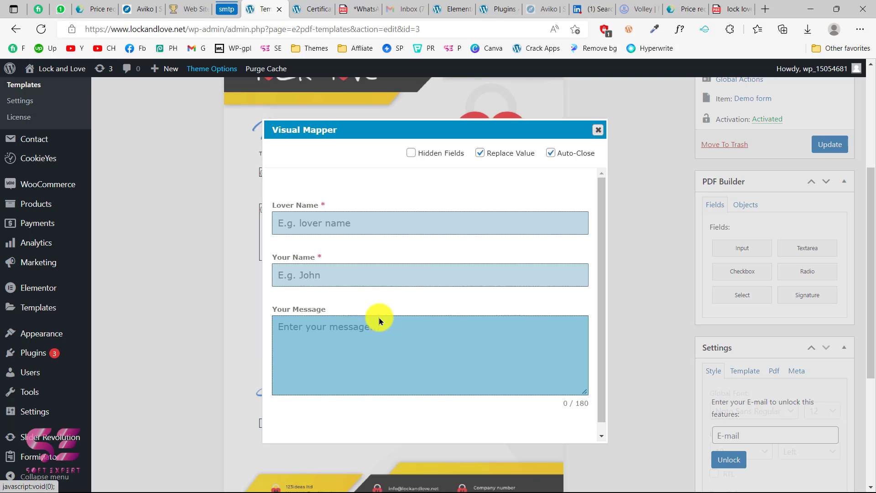
{"action": "left_click", "coordinate": [326, 273]}
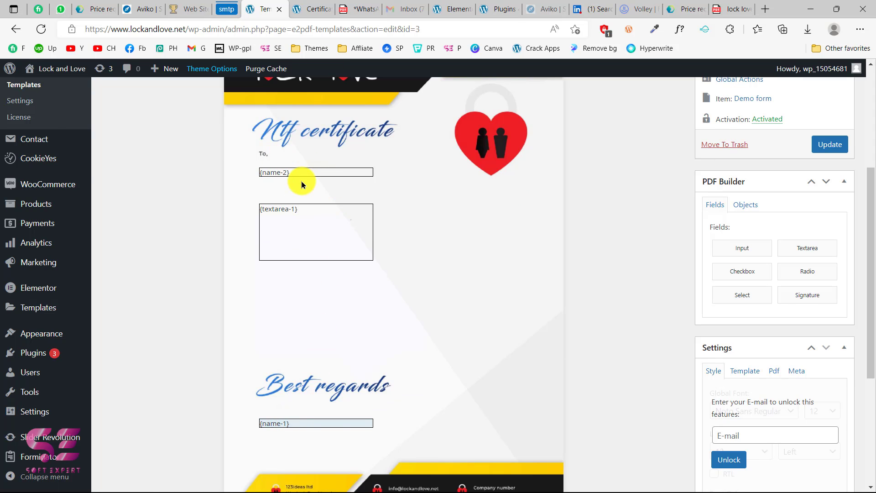
- Save the template and select its [e2pdf-download id="3"] shortcode
{"action": "scroll", "coordinate": [440, 190], "scroll_direction": "up", "scroll_amount": 1}
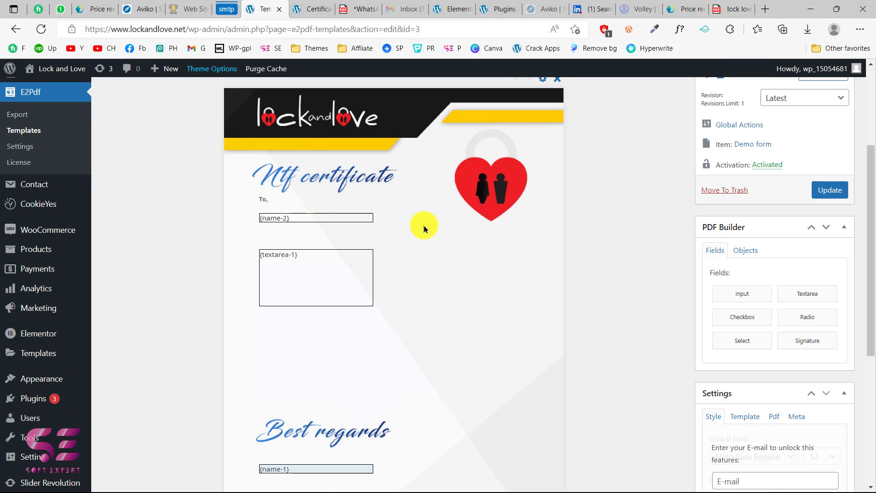
{"action": "left_click", "coordinate": [837, 195]}
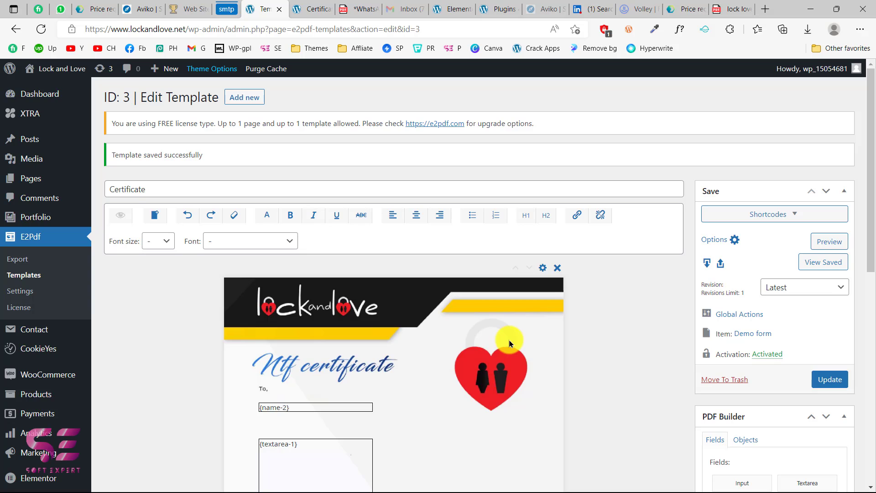
{"action": "left_click", "coordinate": [792, 218]}
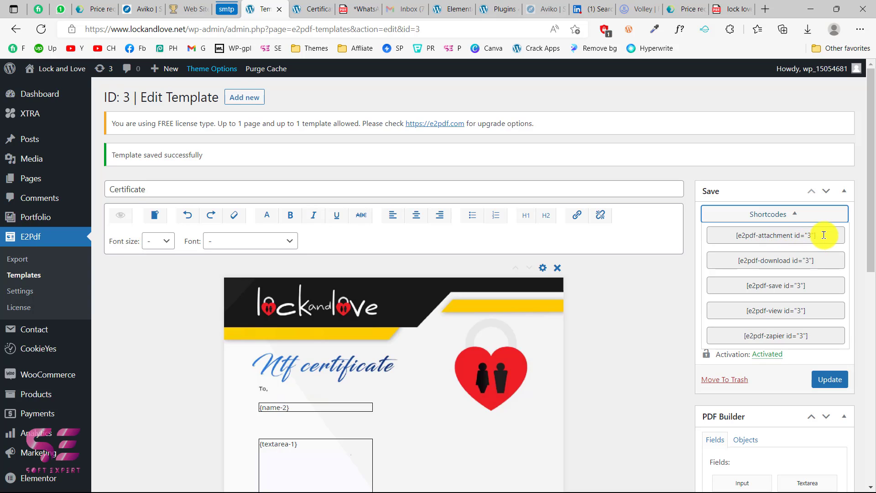
{"action": "left_click_drag", "start_coordinate": [825, 234], "coordinate": [801, 264]}
{"action": "left_click", "coordinate": [754, 254]}
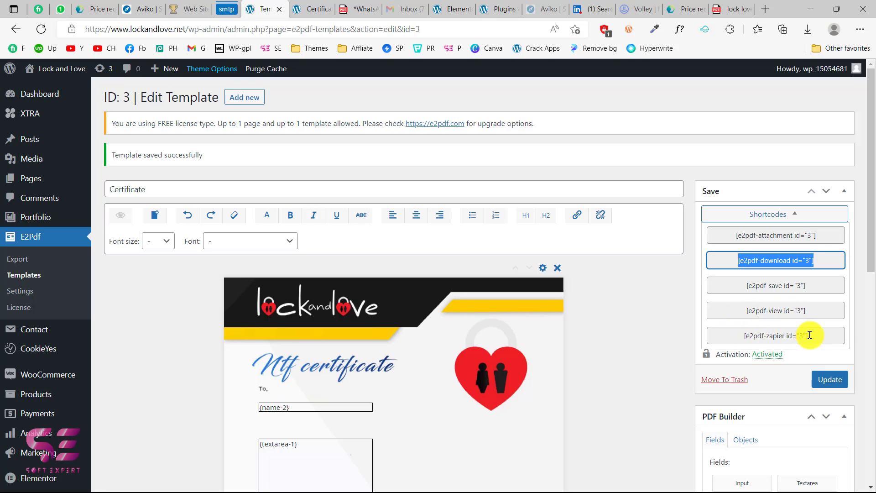
- Copy the [e2pdf-download id="3"] shortcode and open the Demo form for editing in Forminator
{"action": "left_click", "coordinate": [757, 261]}
{"action": "key", "text": "ctrl+c"}
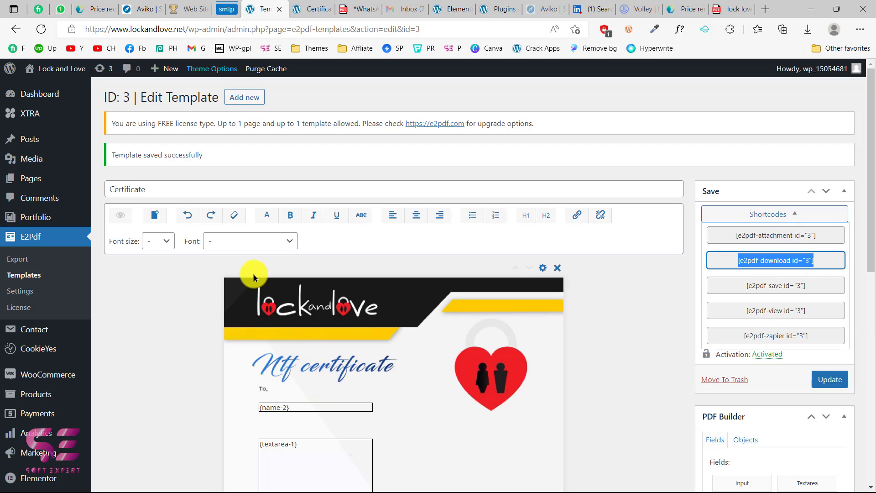
{"action": "scroll", "coordinate": [78, 391], "scroll_direction": "down", "scroll_amount": 2}
{"action": "mouse_move", "coordinate": [38, 441]}
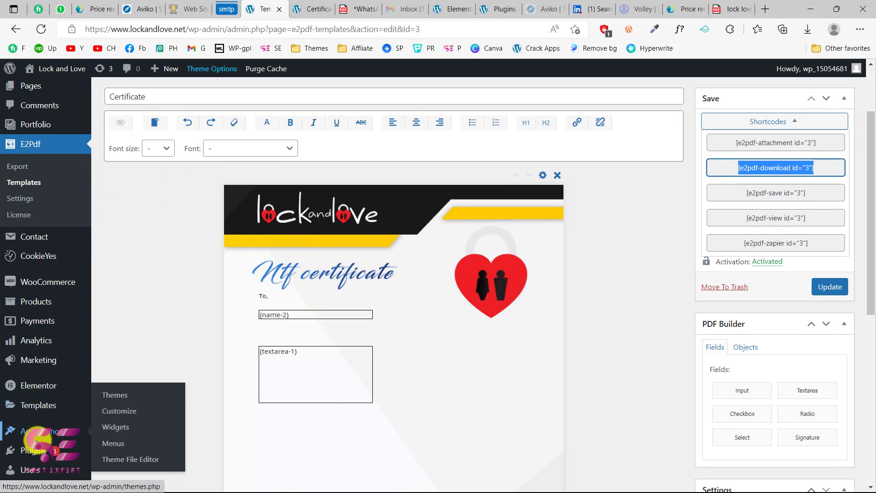
{"action": "scroll", "coordinate": [38, 441], "scroll_direction": "down", "scroll_amount": 2}
{"action": "mouse_move", "coordinate": [58, 462]}
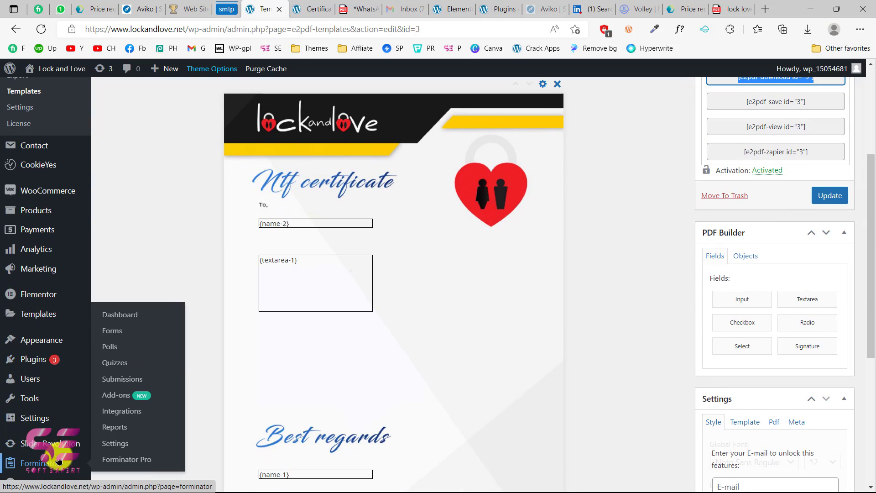
{"action": "middle_click", "coordinate": [116, 334]}
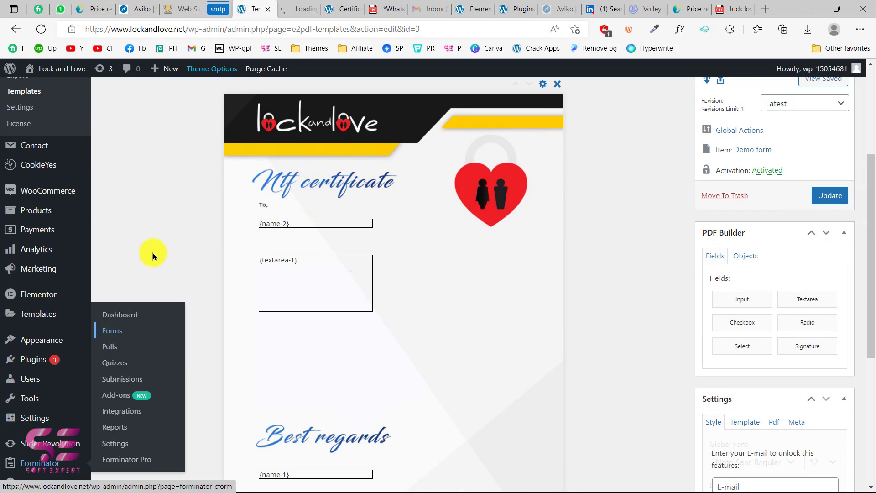
{"action": "left_click", "coordinate": [286, 9]}
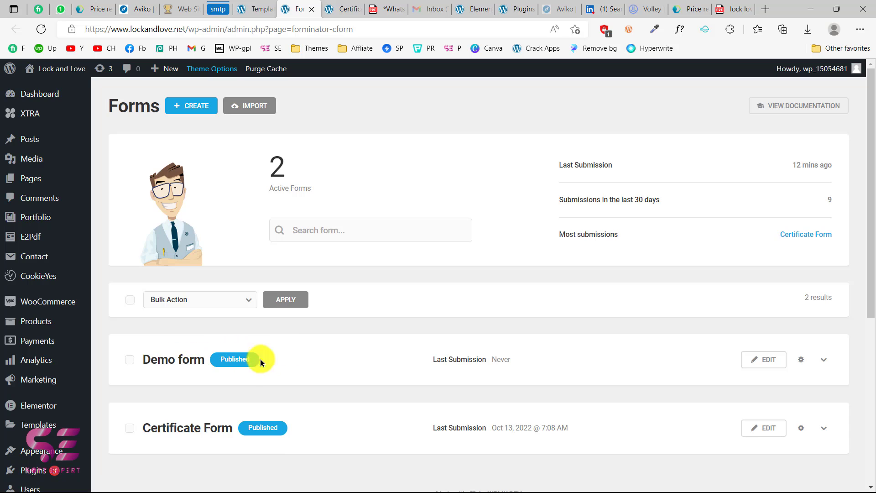
{"action": "left_click", "coordinate": [764, 360]}
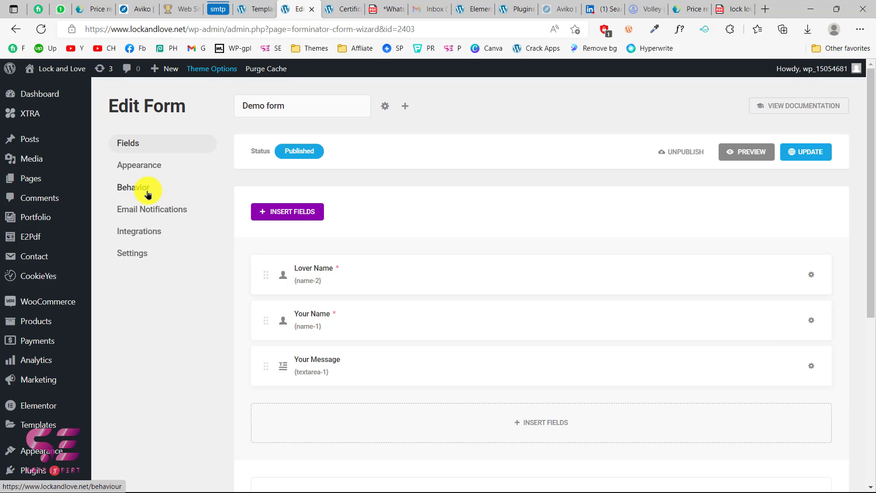
- Open the Demo form's after-submission inline message for editing and enlarge its message box
{"action": "left_click", "coordinate": [147, 194]}
{"action": "scroll", "coordinate": [386, 297], "scroll_direction": "down", "scroll_amount": 1}
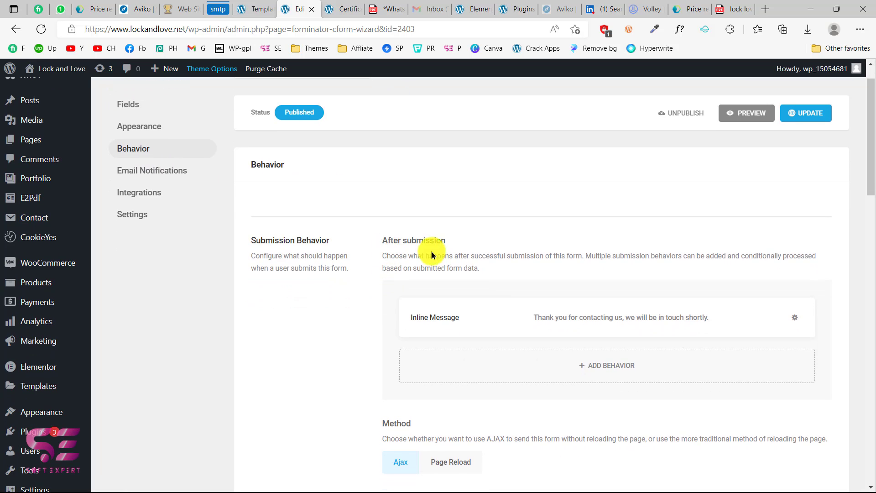
{"action": "left_click", "coordinate": [578, 318]}
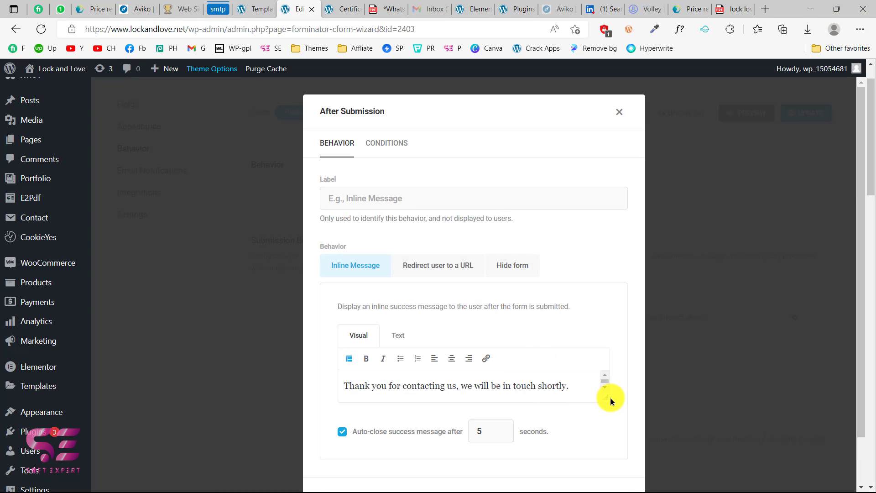
{"action": "left_click_drag", "start_coordinate": [606, 397], "coordinate": [610, 452]}
{"action": "scroll", "coordinate": [520, 390], "scroll_direction": "down", "scroll_amount": 1}
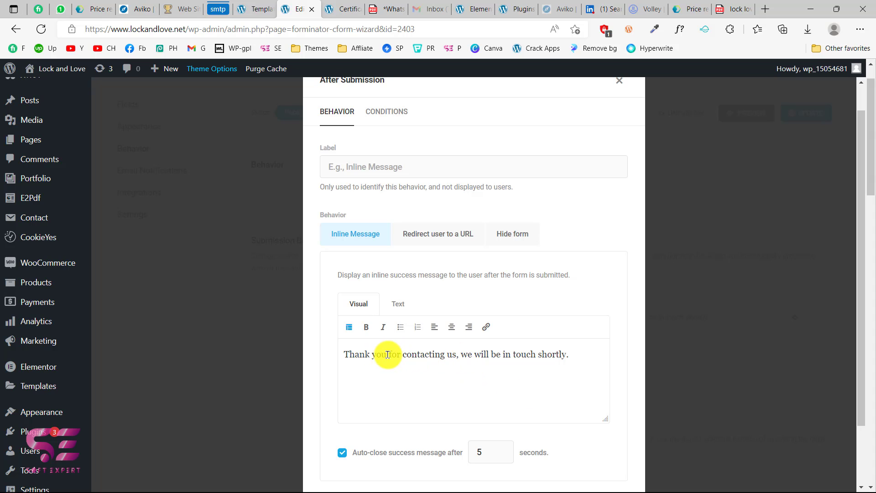
- Change the inline message to "Thank you submission." followed by a new line reading "Here is your pdf: [e2pdf-download id="3"]"
{"action": "left_click_drag", "start_coordinate": [388, 354], "coordinate": [579, 354]}
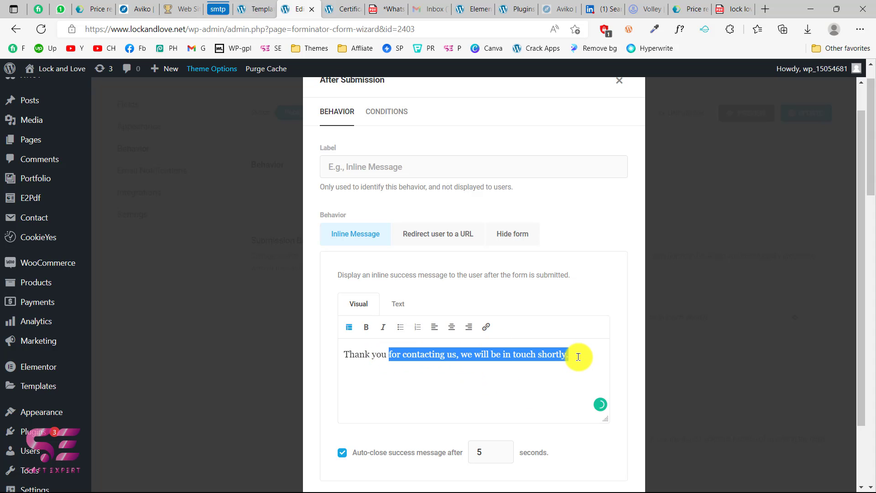
{"action": "type", "text": "submi"}
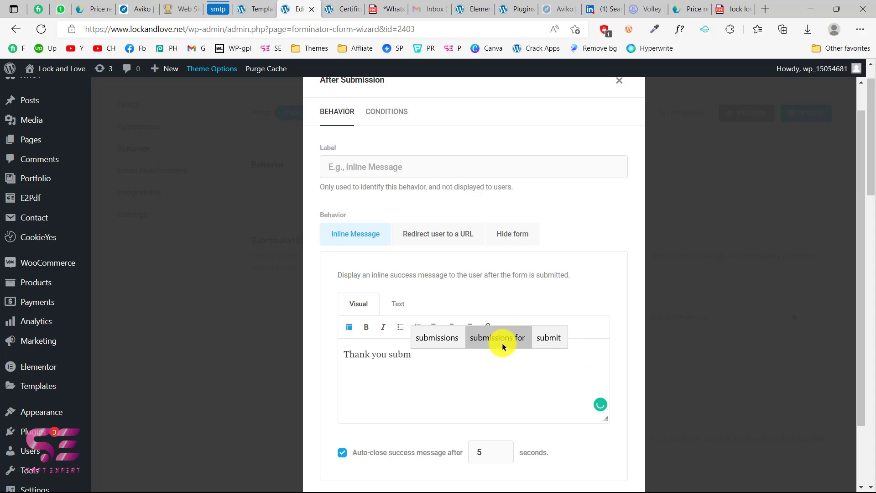
{"action": "left_click", "coordinate": [449, 336]}
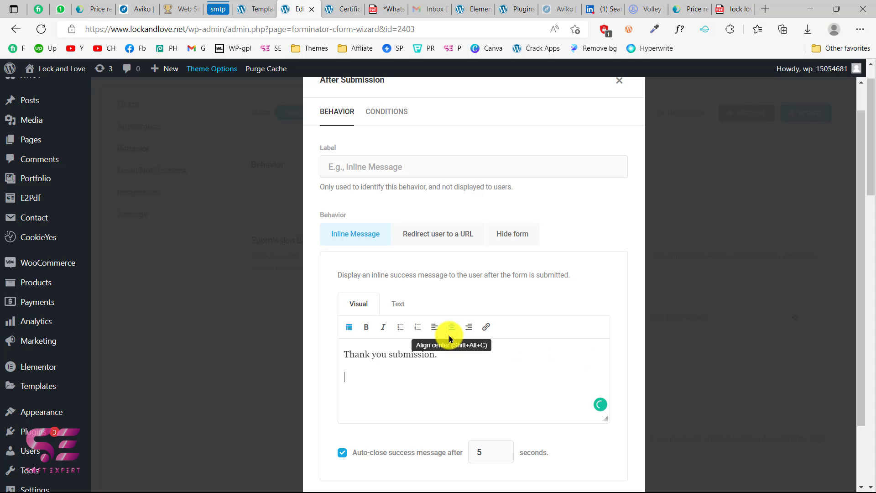
{"action": "type", "text": "Here is yout"}
{"action": "key", "text": "BackSpace"}
{"action": "type", "text": "r pdf:"}
{"action": "key", "text": "ctrl+v"}
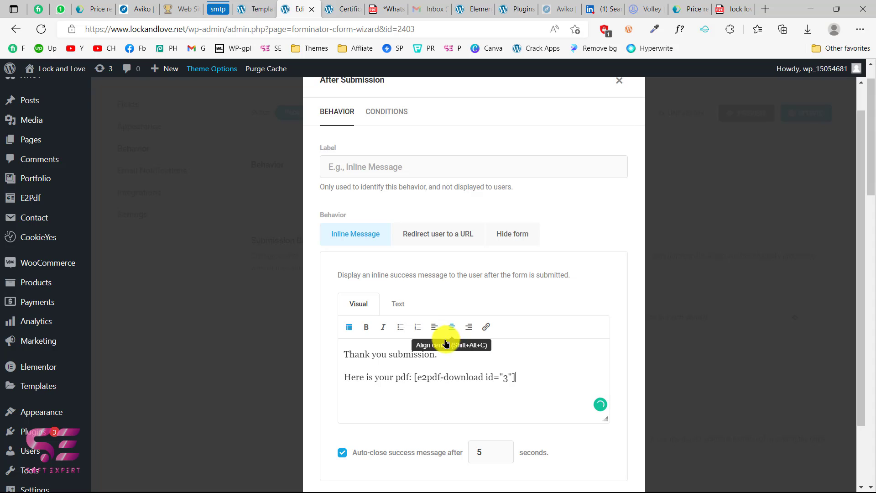
- Turn off auto-closing of the success message and apply the after-submission settings
{"action": "left_click", "coordinate": [342, 453]}
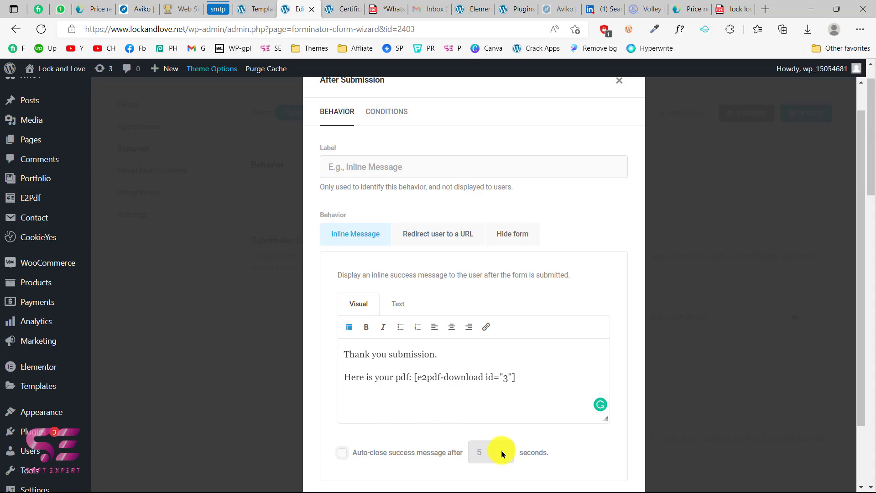
{"action": "scroll", "coordinate": [501, 452], "scroll_direction": "down", "scroll_amount": 2}
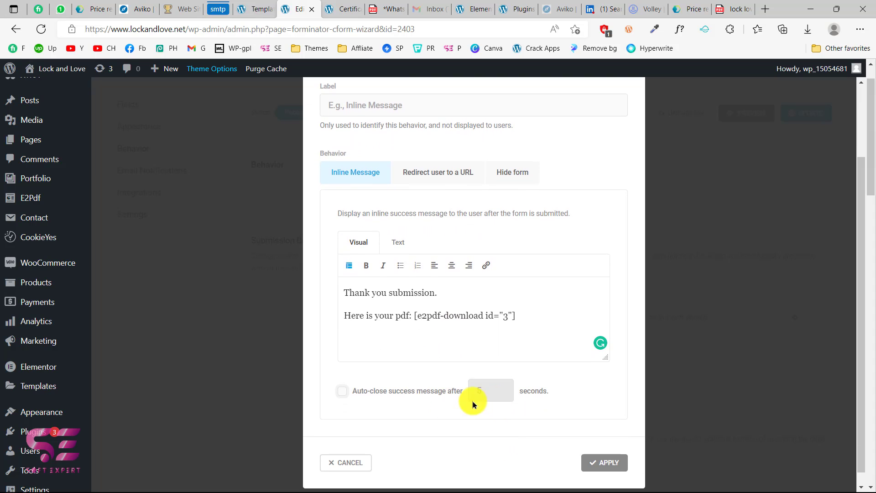
{"action": "left_click", "coordinate": [603, 462]}
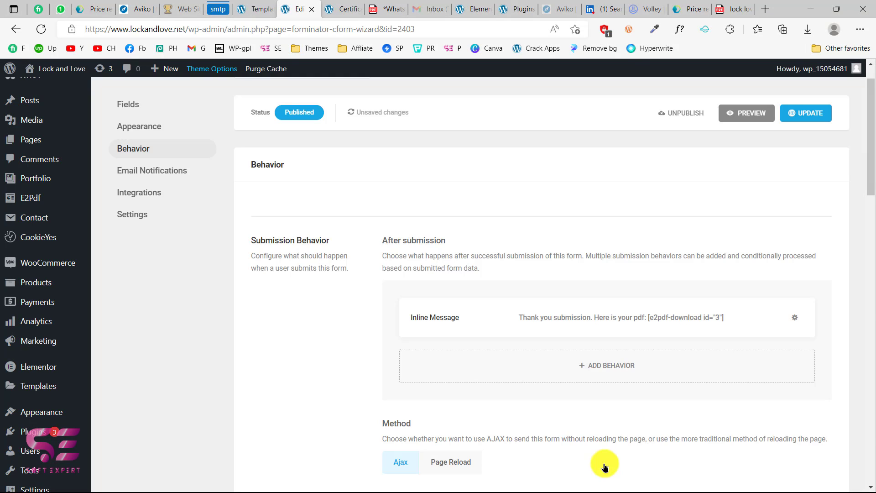
- Change the form's submit button text to "Get PDF" and apply it
{"action": "left_click", "coordinate": [132, 106]}
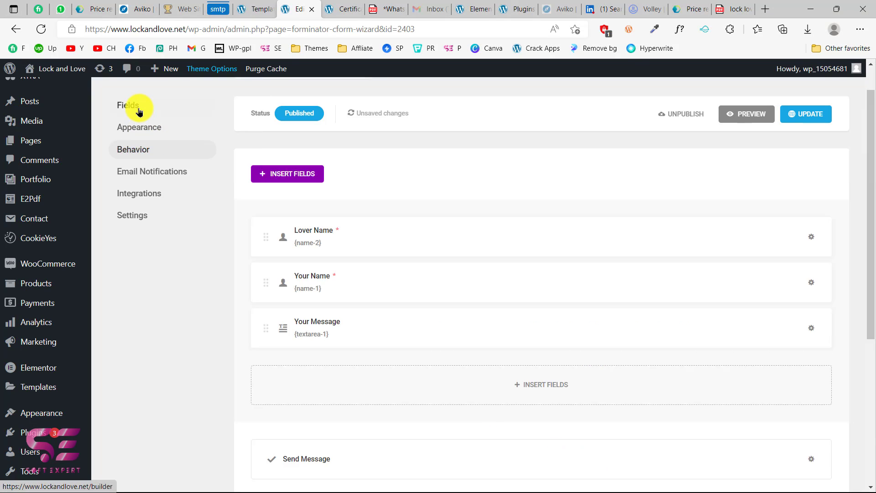
{"action": "scroll", "coordinate": [334, 291], "scroll_direction": "down", "scroll_amount": 3}
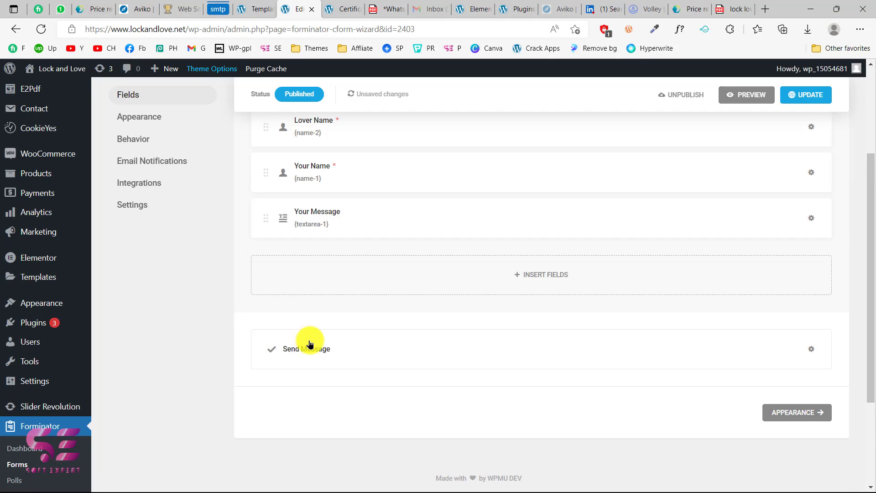
{"action": "left_click", "coordinate": [358, 359]}
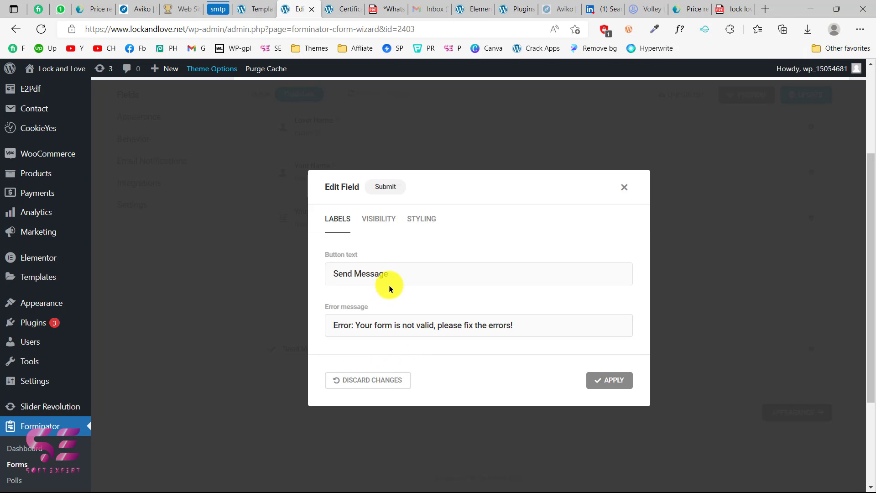
{"action": "left_click", "coordinate": [408, 273]}
{"action": "left_click_drag", "start_coordinate": [408, 273], "coordinate": [332, 272]}
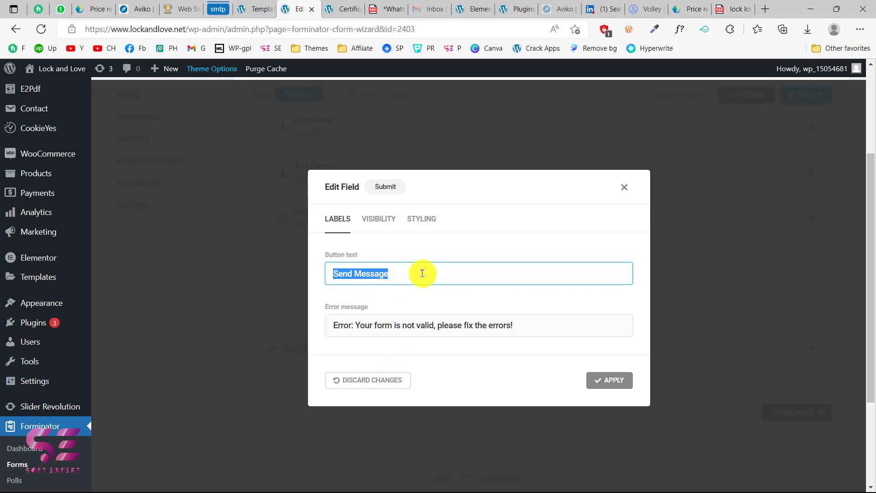
{"action": "type", "text": "Get PDF"}
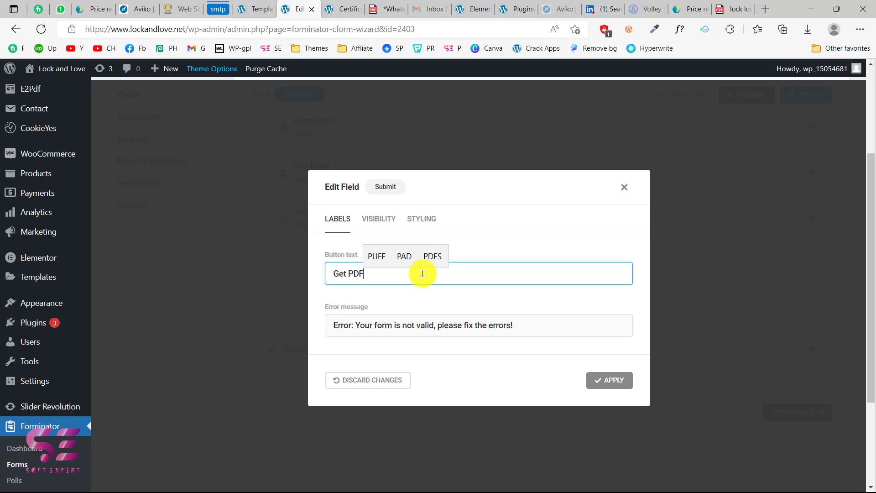
{"action": "left_click", "coordinate": [596, 380]}
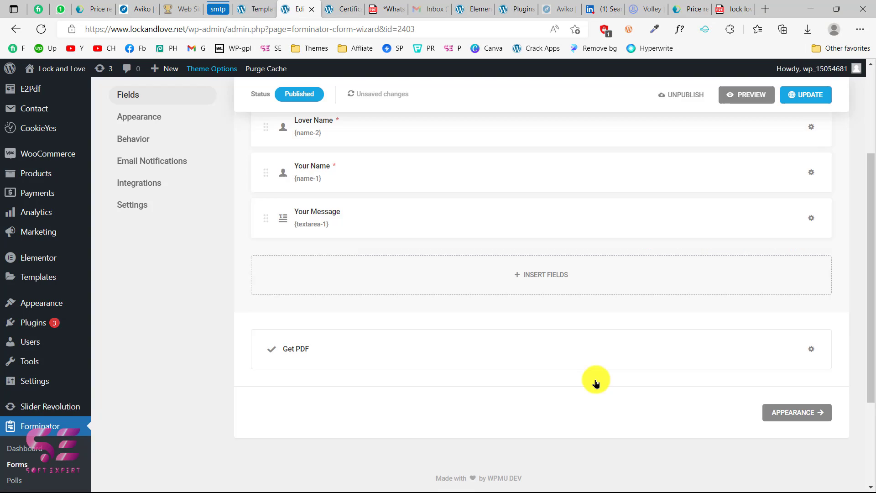
- Update the Demo form and copy its shortcode
{"action": "scroll", "coordinate": [596, 382], "scroll_direction": "up", "scroll_amount": 2}
{"action": "left_click", "coordinate": [794, 123]}
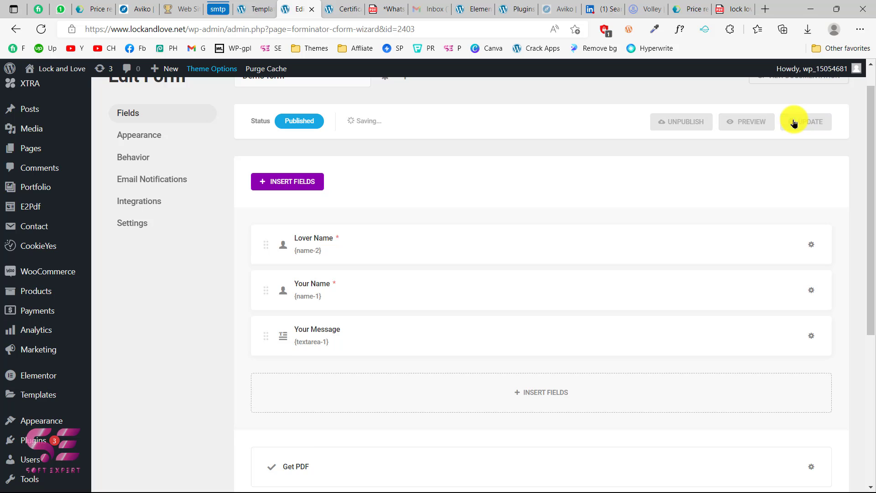
{"action": "scroll", "coordinate": [494, 171], "scroll_direction": "up", "scroll_amount": 1}
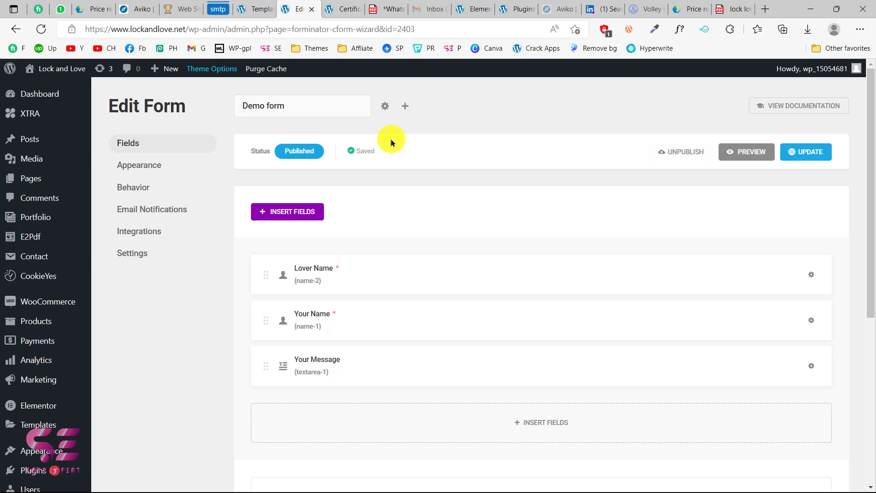
{"action": "left_click", "coordinate": [383, 107]}
{"action": "left_click", "coordinate": [345, 141]}
- Open the existing certificate page in Elementor and delete the text editor widget that holds the old form
{"action": "mouse_move", "coordinate": [28, 177]}
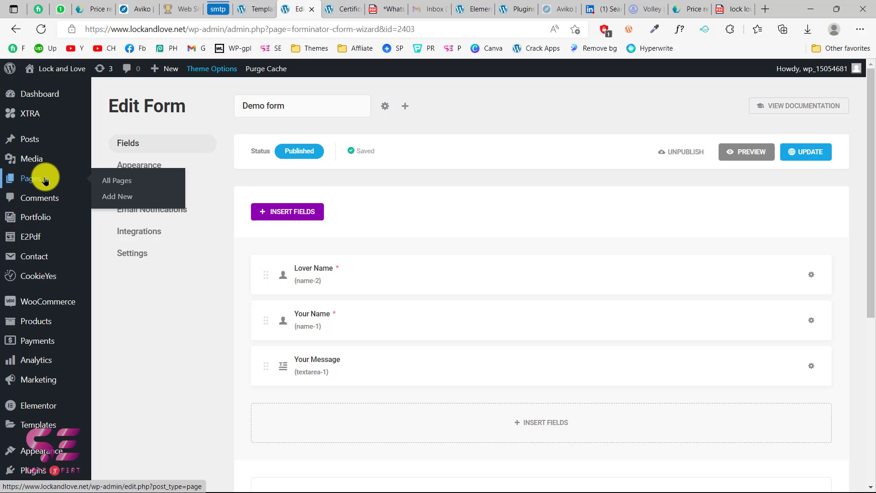
{"action": "left_click", "coordinate": [338, 8]}
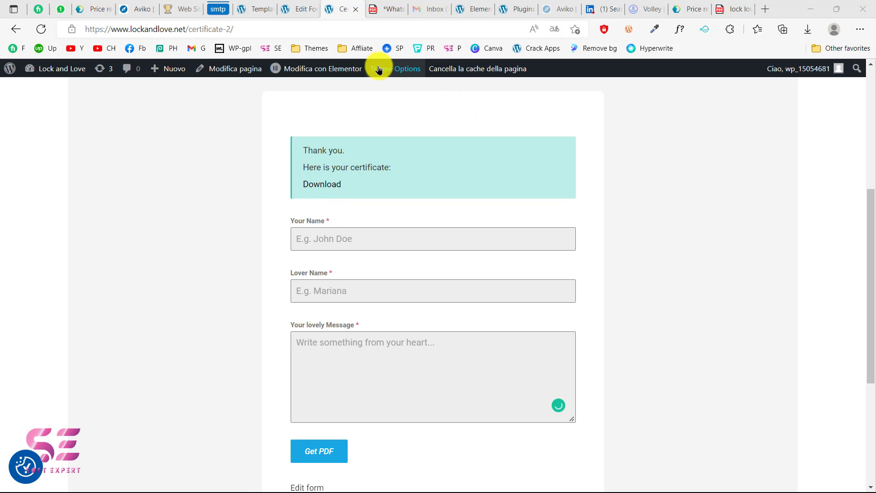
{"action": "left_click", "coordinate": [289, 75]}
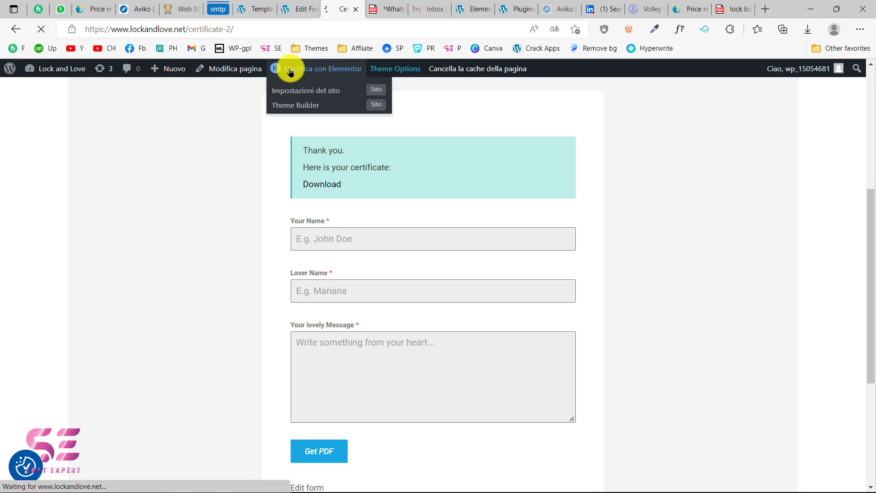
{"action": "scroll", "coordinate": [553, 222], "scroll_direction": "down", "scroll_amount": 4}
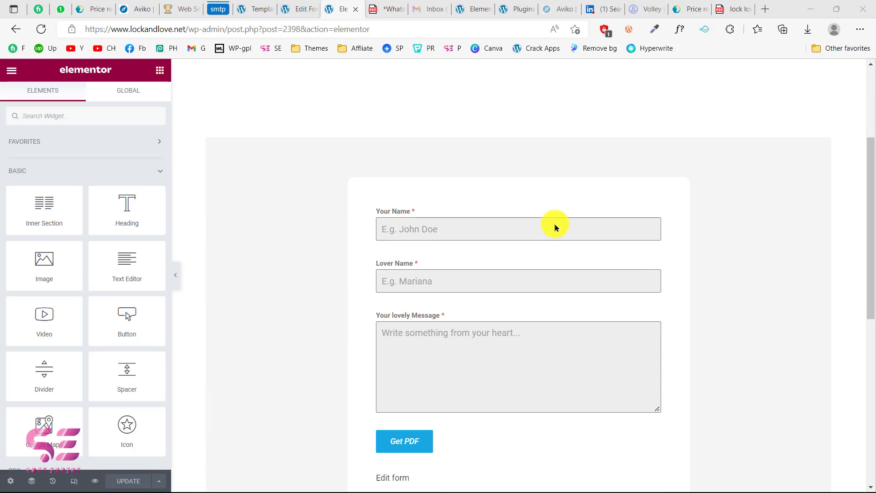
{"action": "right_click", "coordinate": [511, 235]}
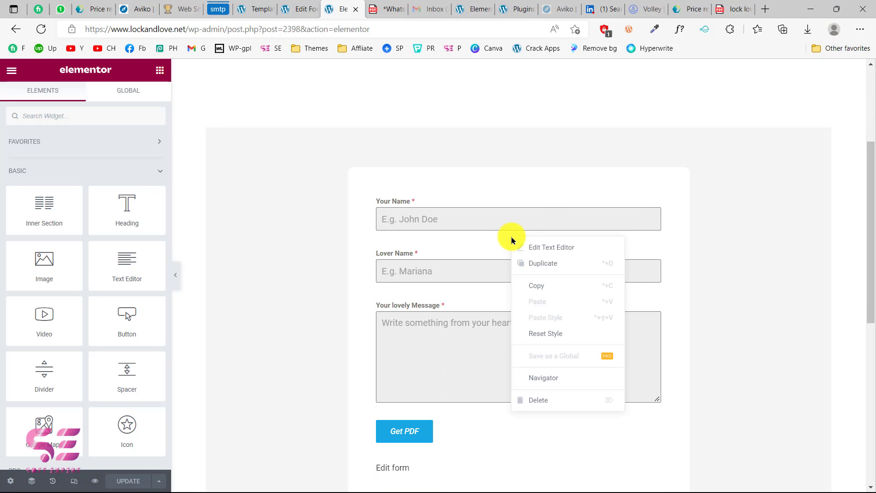
{"action": "left_click", "coordinate": [531, 398]}
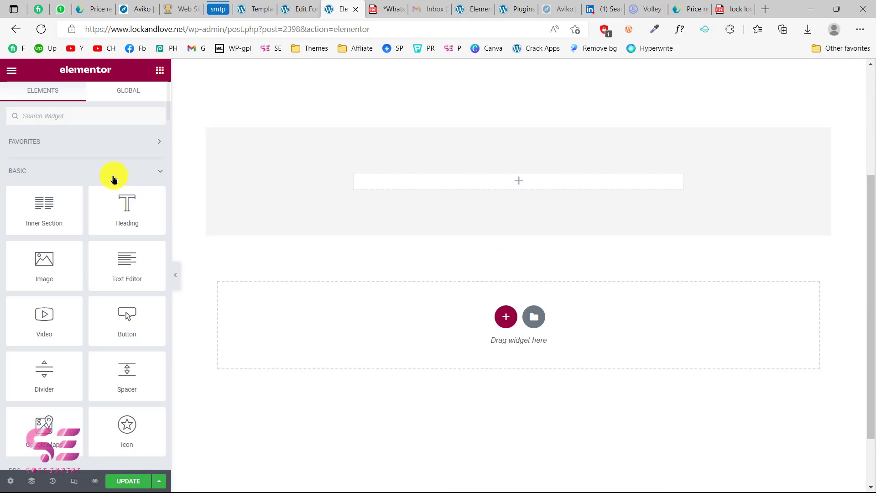
- Add a Shortcode widget containing [forminator_form id="2403"] to the empty column and update the page
{"action": "left_click", "coordinate": [100, 119]}
{"action": "type", "text": "short"}
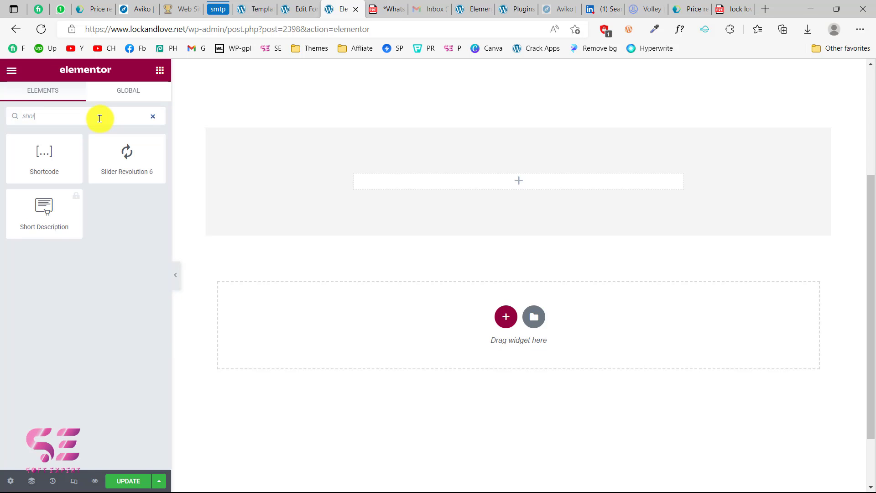
{"action": "left_click_drag", "start_coordinate": [54, 156], "coordinate": [383, 189]}
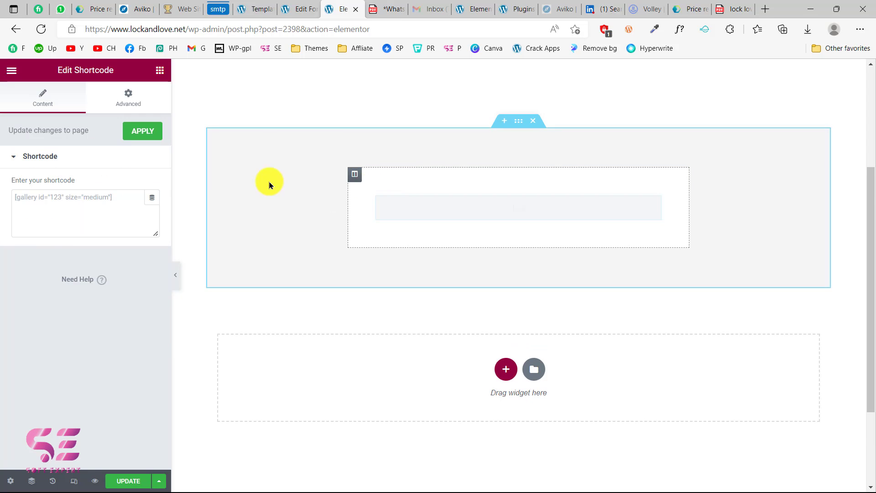
{"action": "left_click", "coordinate": [80, 195]}
{"action": "key", "text": "ctrl+v"}
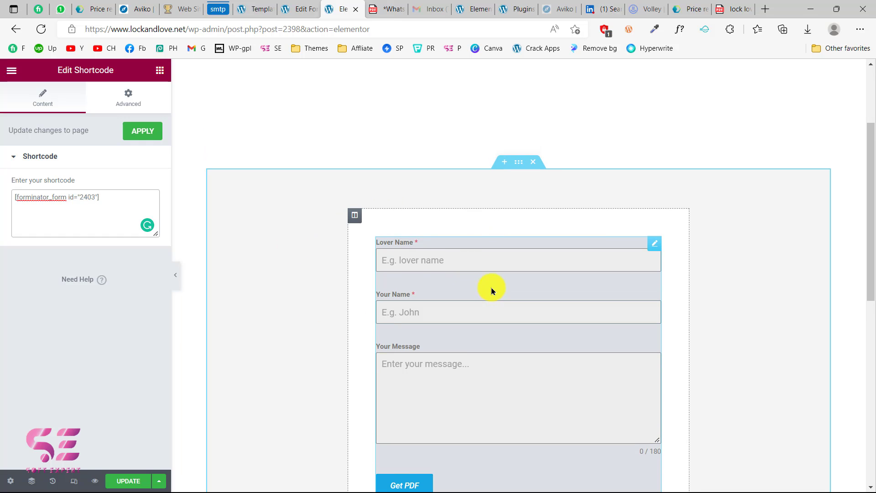
{"action": "left_click", "coordinate": [356, 216]}
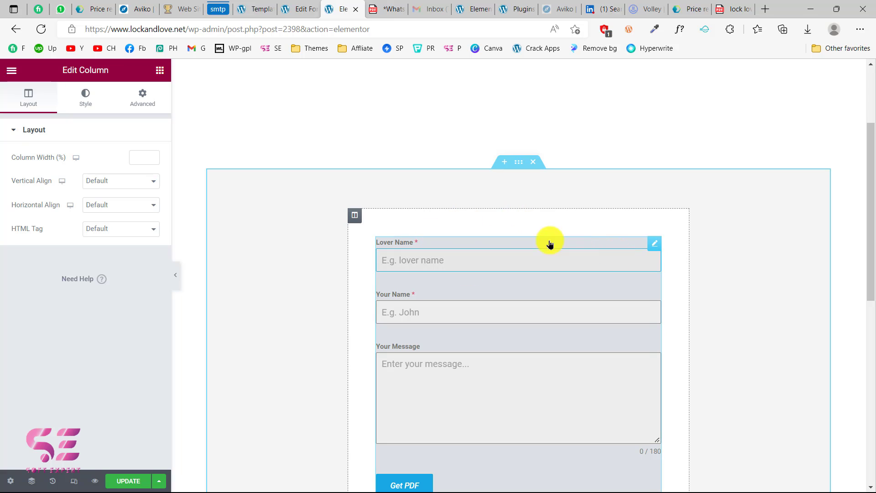
{"action": "left_click", "coordinate": [123, 483]}
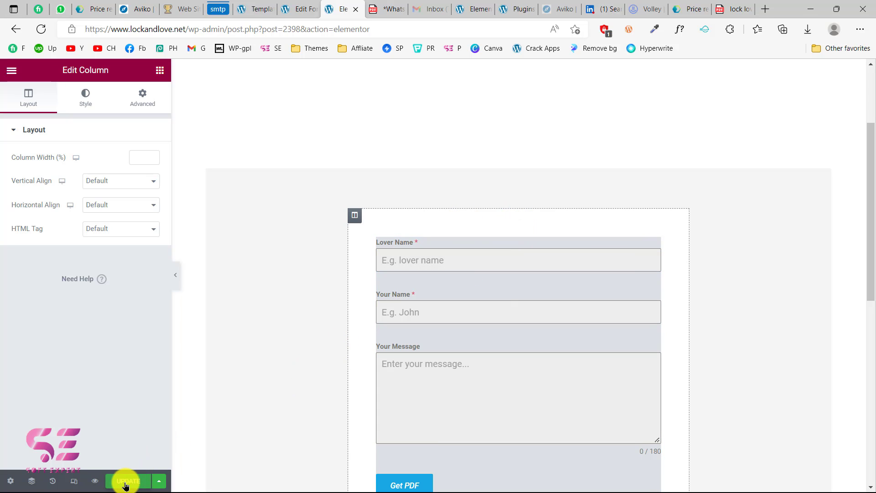
- Preview the certificate page and submit its form with Lover Name "First Name", Your Name "Second Name" and a Lorem Ipsum message
{"action": "left_click", "coordinate": [96, 480]}
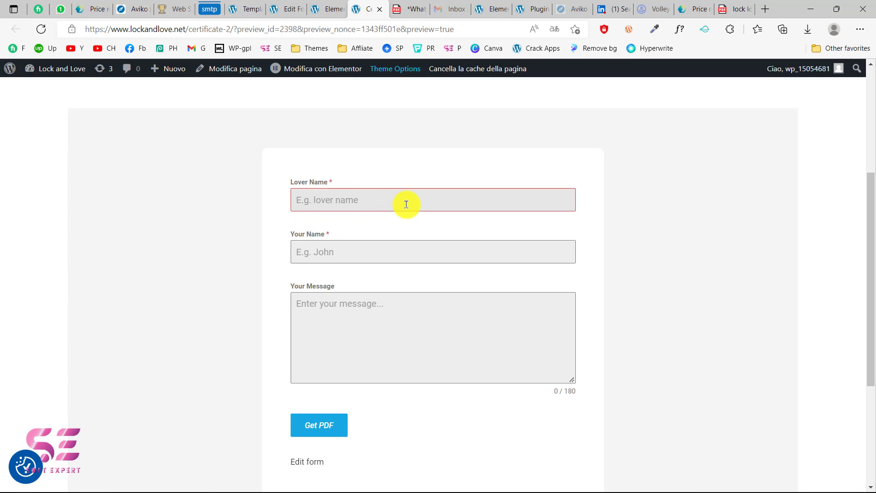
{"action": "type", "text": "Frist Name"}
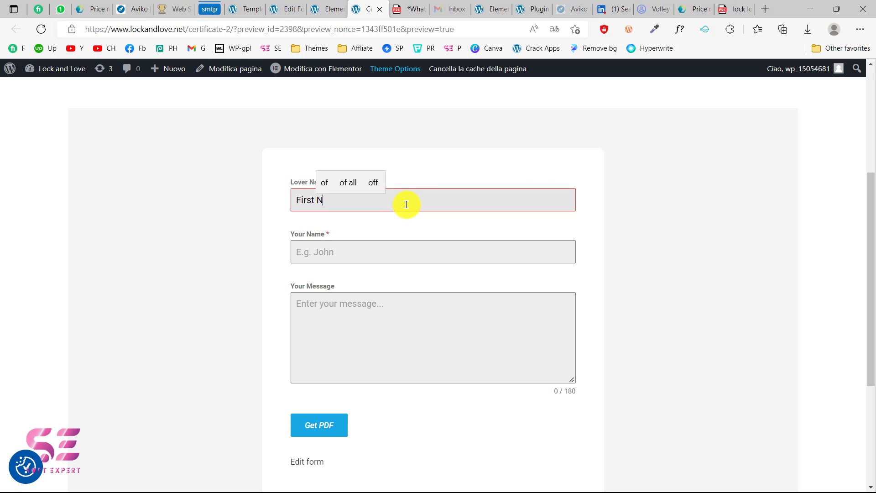
{"action": "left_click", "coordinate": [335, 249]}
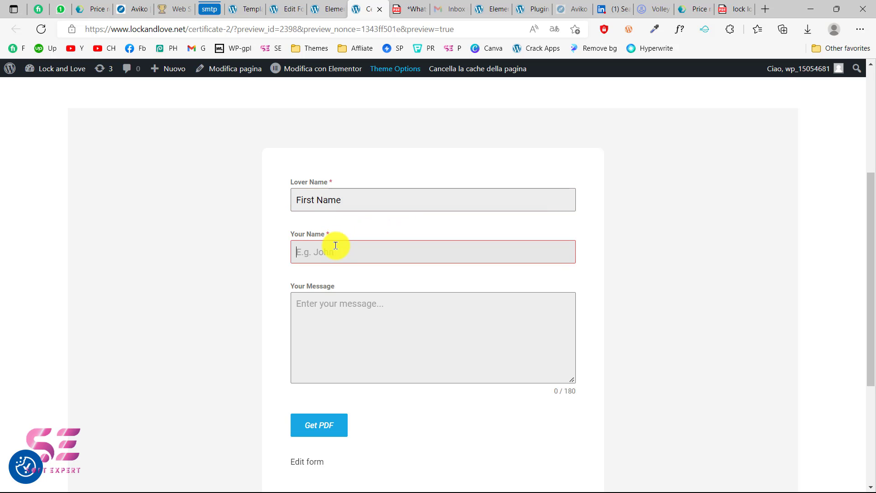
{"action": "type", "text": "Second Name"}
{"action": "left_click", "coordinate": [330, 319]}
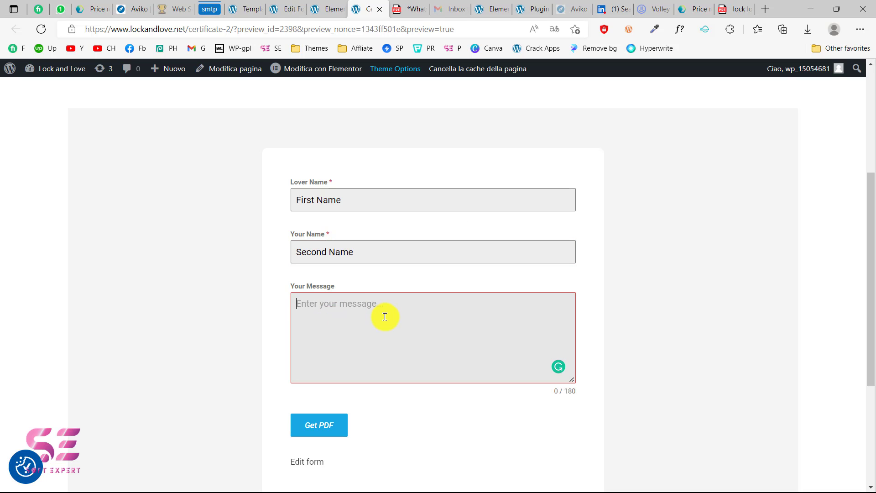
{"action": "key", "text": "super+v"}
{"action": "key", "text": "Return"}
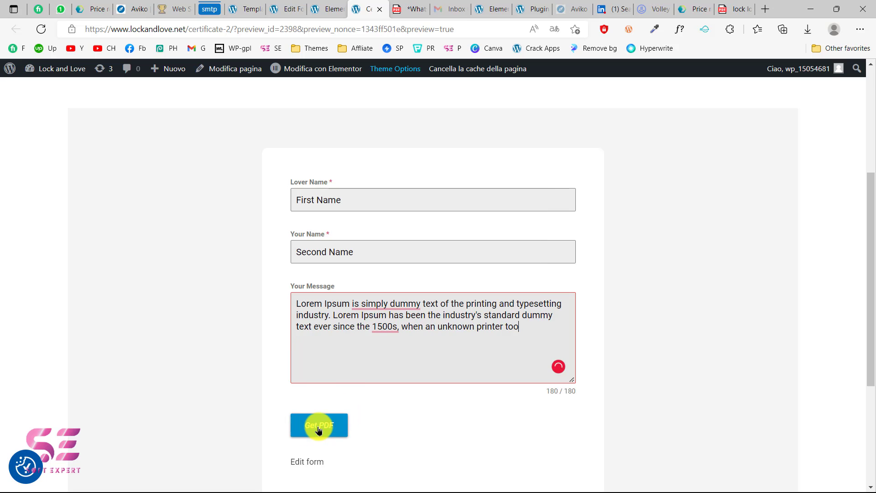
{"action": "left_click", "coordinate": [327, 427]}
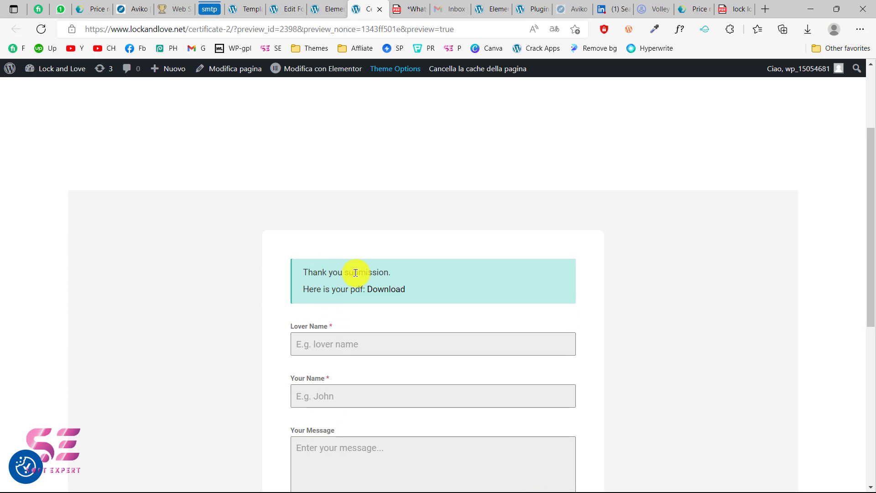
- Download the generated certificate PDF from the submission message and open the file
{"action": "left_click", "coordinate": [391, 290]}
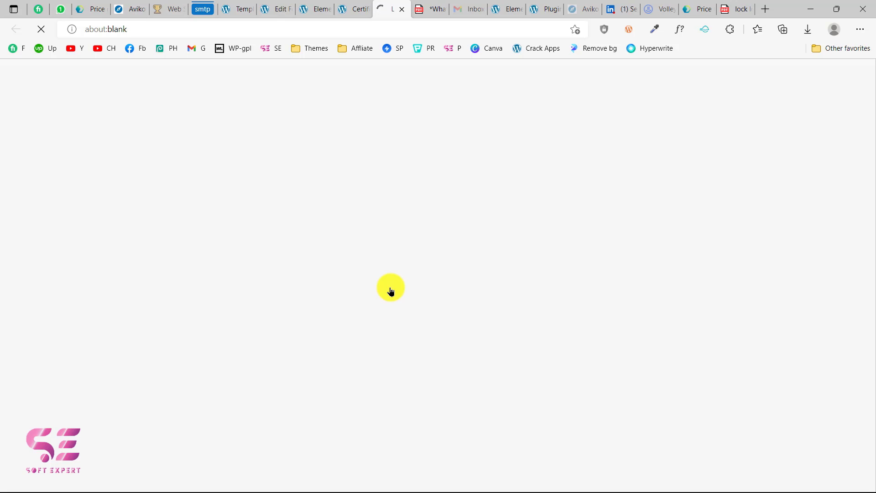
{"action": "left_click", "coordinate": [413, 299]}
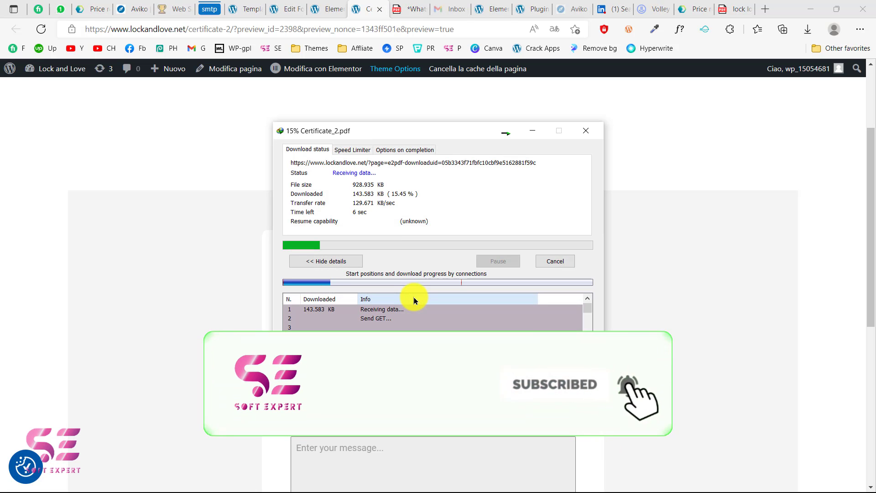
{"action": "left_click", "coordinate": [352, 285]}
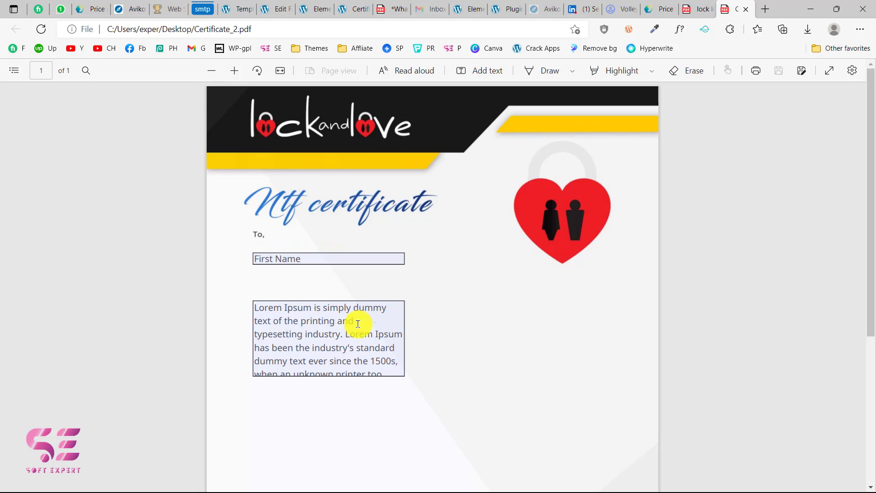
- Examine how the submitted names and message are placed on the downloaded certificate
{"action": "scroll", "coordinate": [358, 324], "scroll_direction": "down", "scroll_amount": 4}
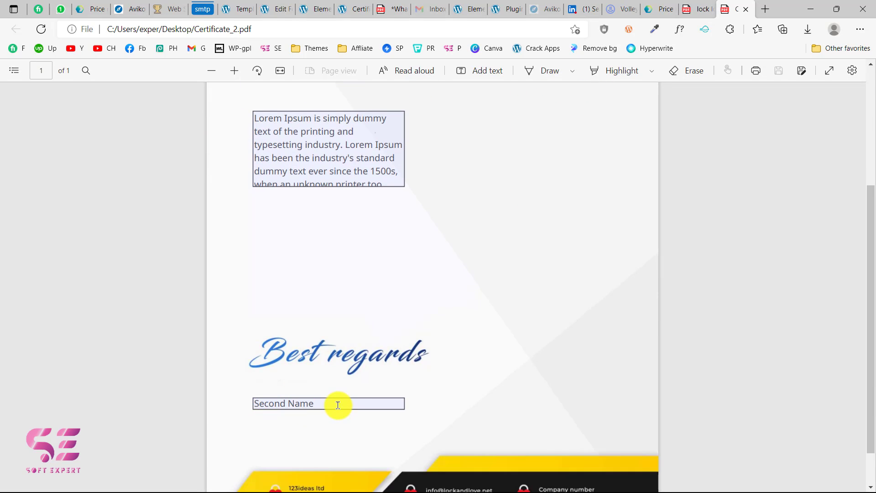
{"action": "scroll", "coordinate": [337, 405], "scroll_direction": "up", "scroll_amount": 2}
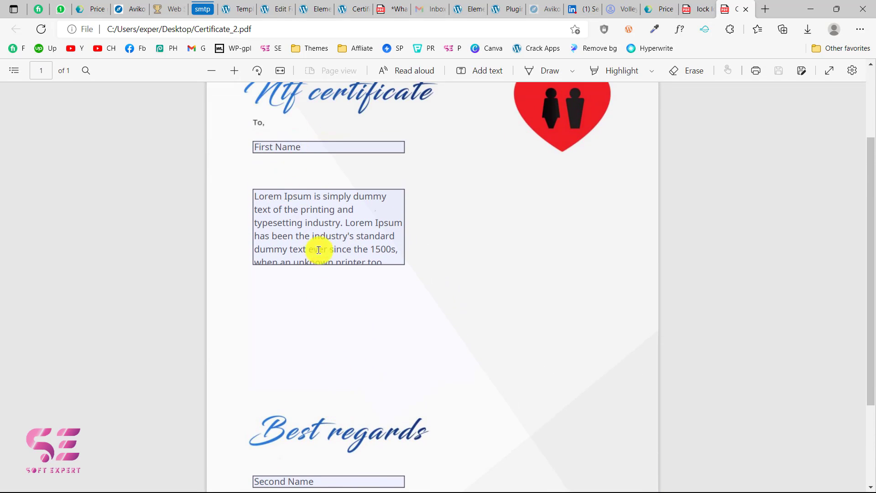
{"action": "scroll", "coordinate": [315, 269], "scroll_direction": "down", "scroll_amount": 2}
{"action": "scroll", "coordinate": [385, 309], "scroll_direction": "up", "scroll_amount": 3}
{"action": "scroll", "coordinate": [384, 310], "scroll_direction": "down", "scroll_amount": 2}
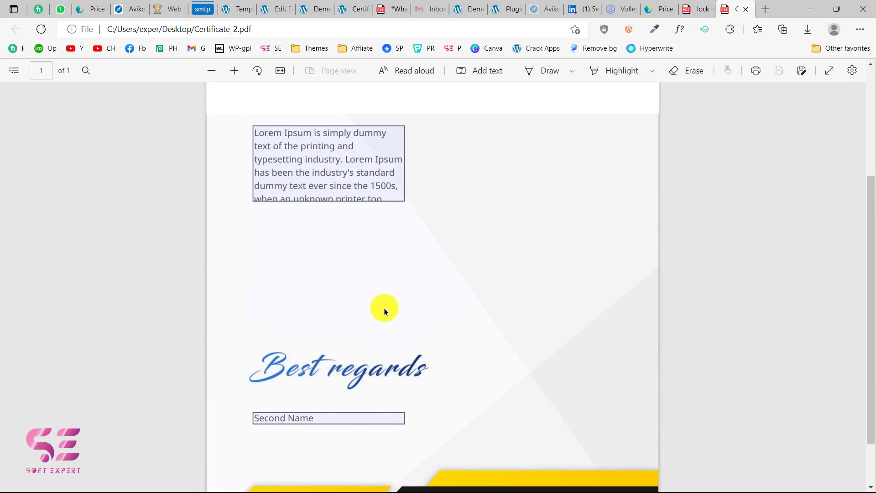
{"action": "scroll", "coordinate": [384, 311], "scroll_direction": "down", "scroll_amount": 1}
{"action": "scroll", "coordinate": [468, 246], "scroll_direction": "up", "scroll_amount": 4}
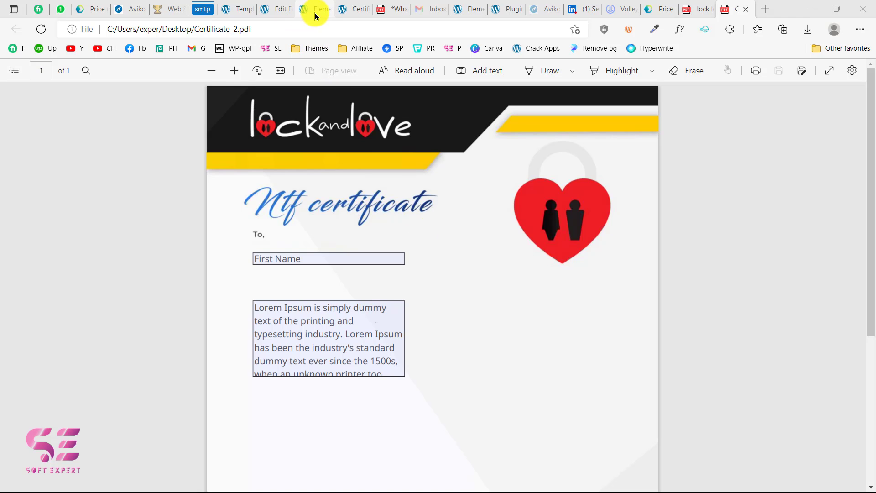
- Return to the E2Pdf Certificate template and remove its existing page, confirming the removal
{"action": "left_click", "coordinate": [270, 8]}
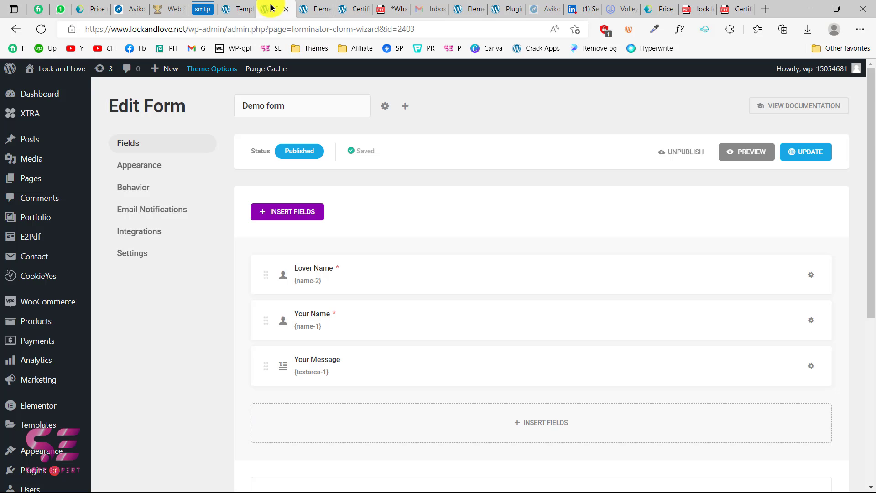
{"action": "left_click", "coordinate": [239, 8]}
{"action": "scroll", "coordinate": [310, 235], "scroll_direction": "up", "scroll_amount": 2}
{"action": "scroll", "coordinate": [310, 235], "scroll_direction": "up", "scroll_amount": 1}
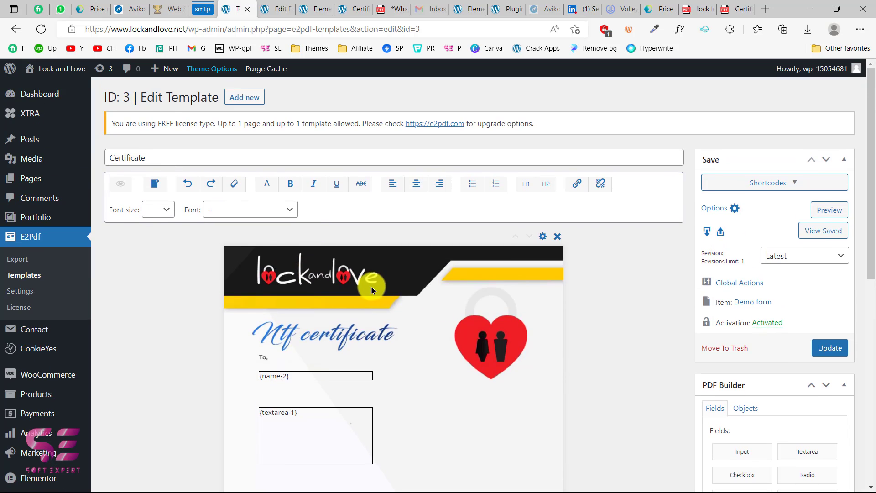
{"action": "left_click", "coordinate": [556, 237]}
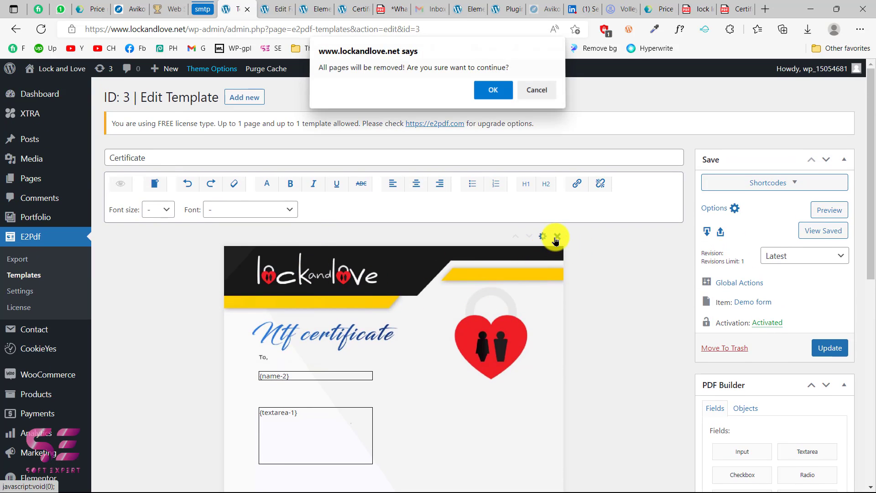
{"action": "left_click", "coordinate": [492, 90]}
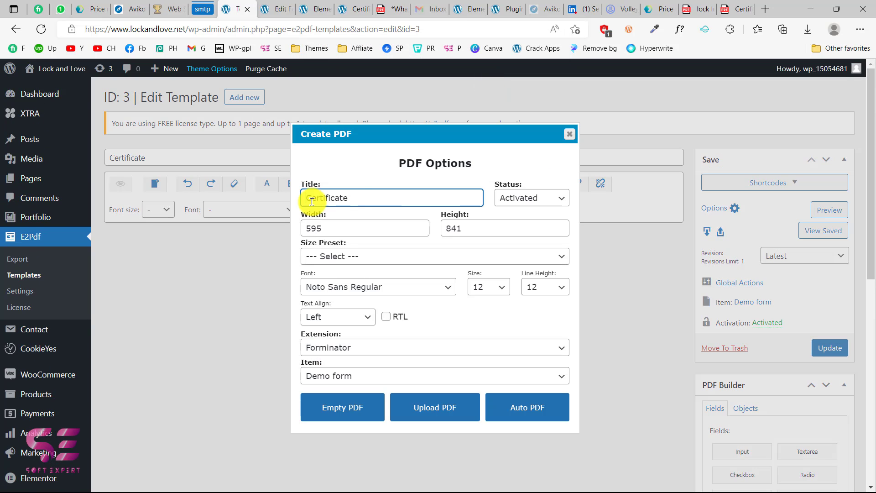
- Create an empty PDF titled "Empty pdf" with the LETTER (612x792) size preset for the Demo form
{"action": "double_click", "coordinate": [372, 197]}
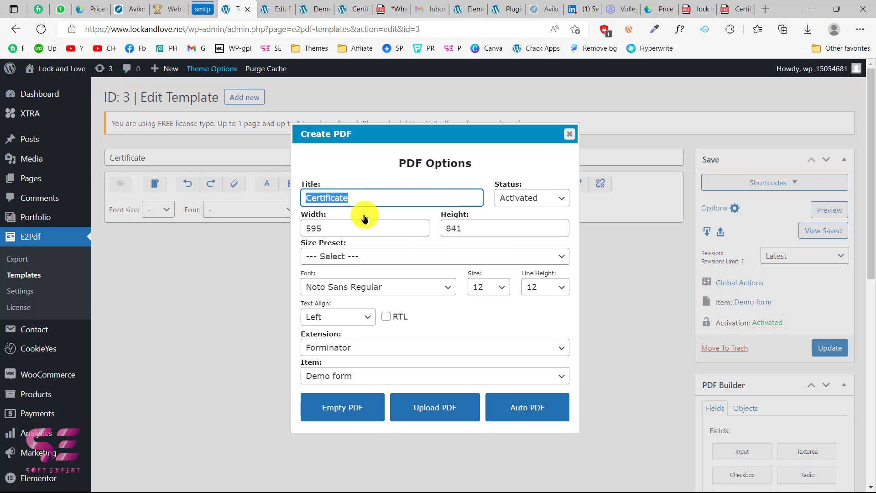
{"action": "type", "text": "Empty "}
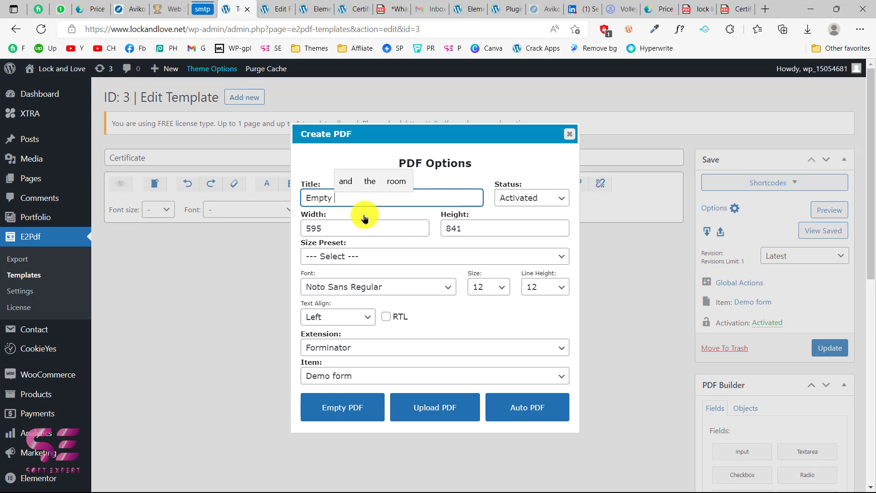
{"action": "type", "text": "pdf"}
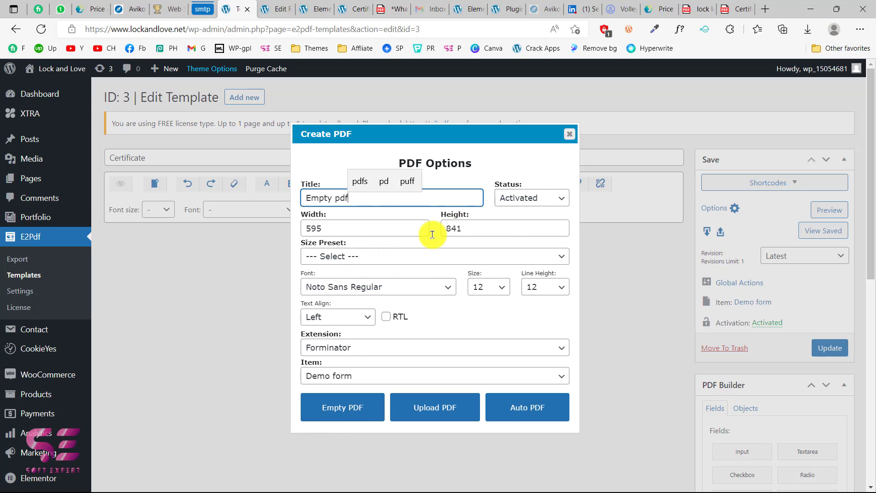
{"action": "left_click", "coordinate": [342, 254]}
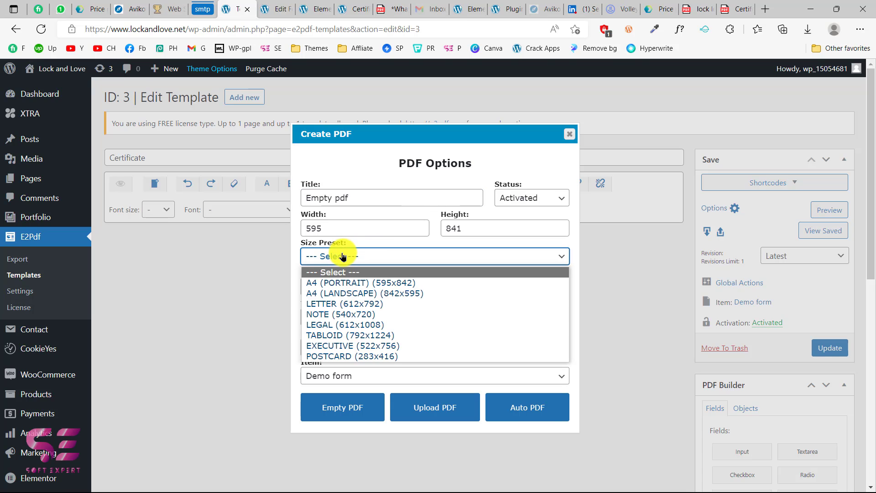
{"action": "left_click", "coordinate": [308, 304]}
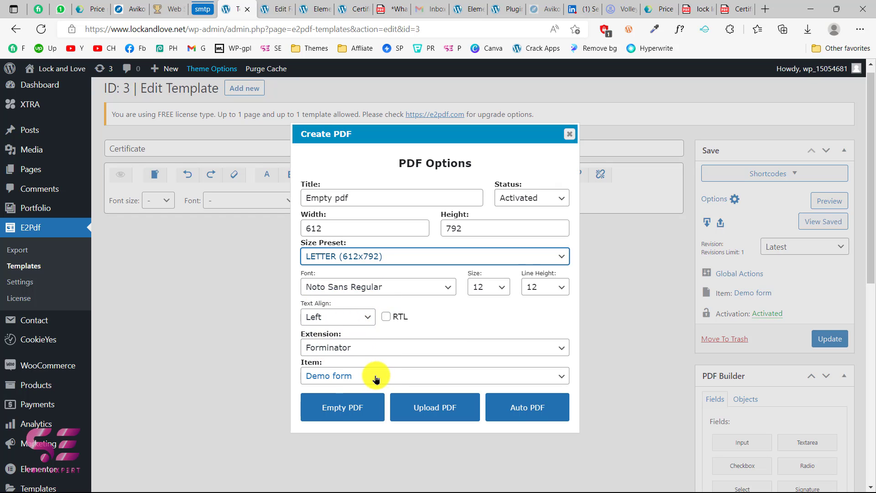
{"action": "left_click", "coordinate": [351, 413]}
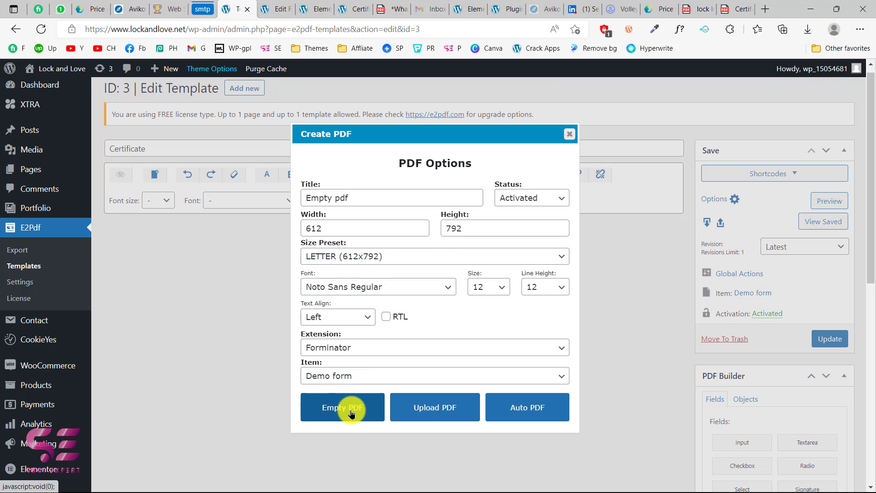
{"action": "scroll", "coordinate": [351, 413], "scroll_direction": "down", "scroll_amount": 2}
{"action": "scroll", "coordinate": [352, 414], "scroll_direction": "down", "scroll_amount": 2}
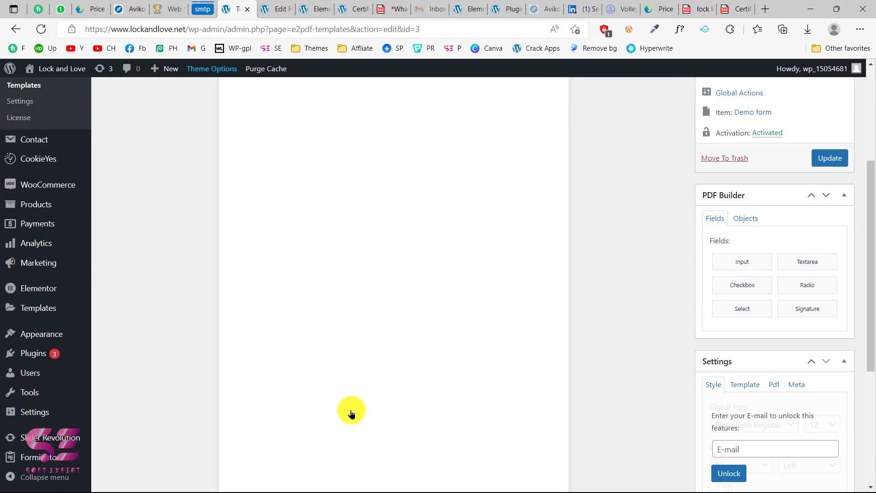
{"action": "scroll", "coordinate": [351, 413], "scroll_direction": "up", "scroll_amount": 4}
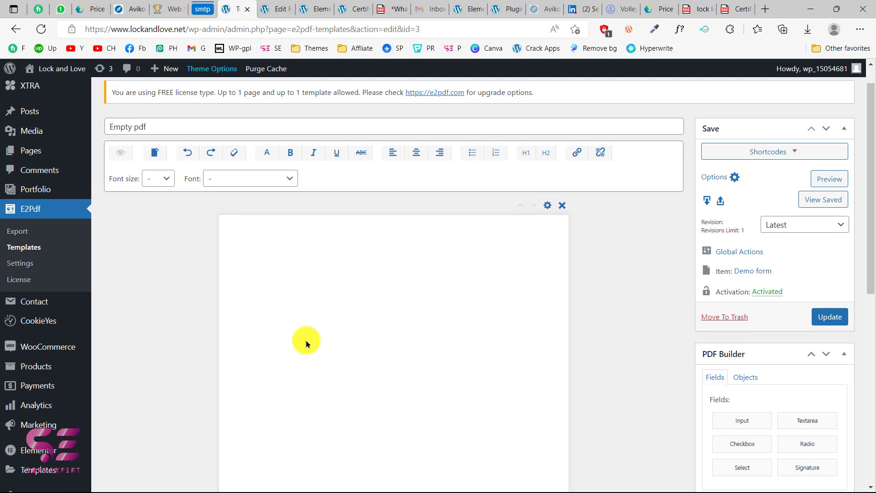
- Add an Html object near the top of the blank page with the text "Here is your PDF"
{"action": "left_click", "coordinate": [744, 377]}
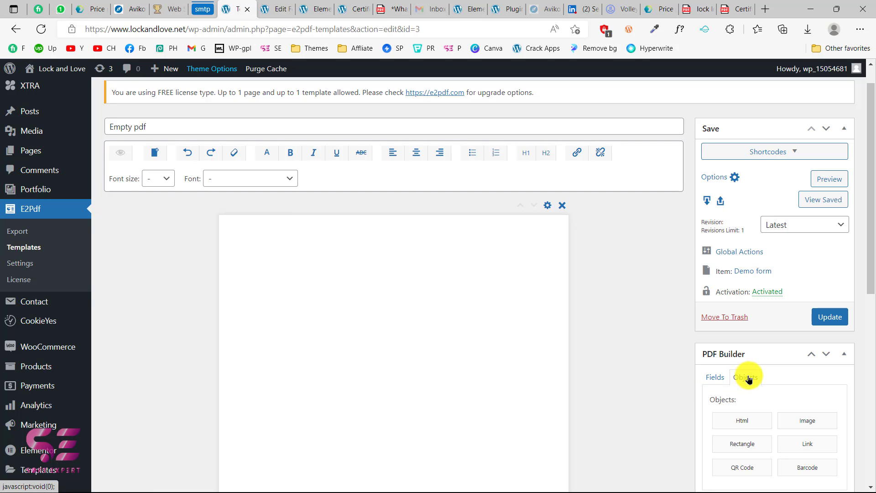
{"action": "scroll", "coordinate": [747, 380], "scroll_direction": "down", "scroll_amount": 1}
{"action": "left_click_drag", "start_coordinate": [736, 382], "coordinate": [282, 224]}
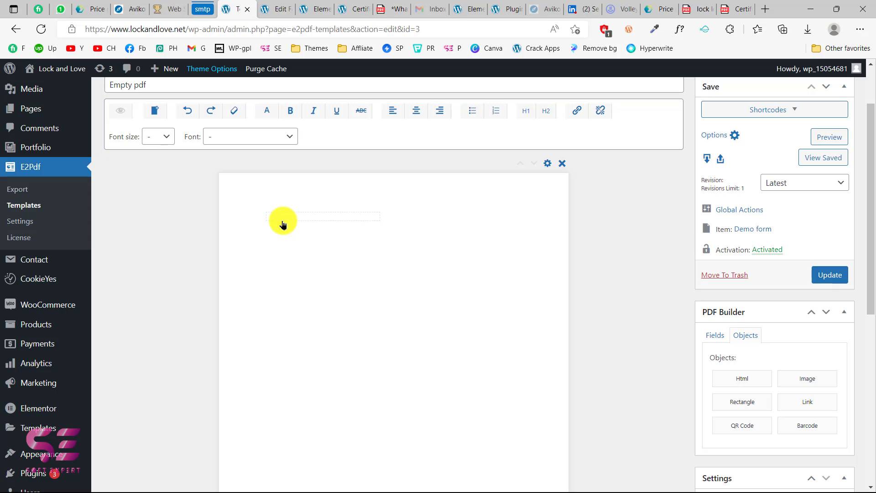
{"action": "left_click", "coordinate": [298, 223]}
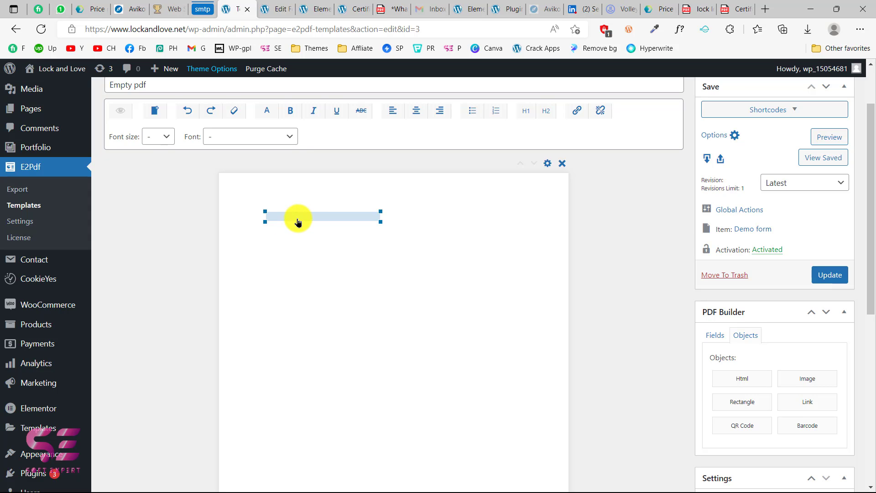
{"action": "type", "text": "Here is your PDF"}
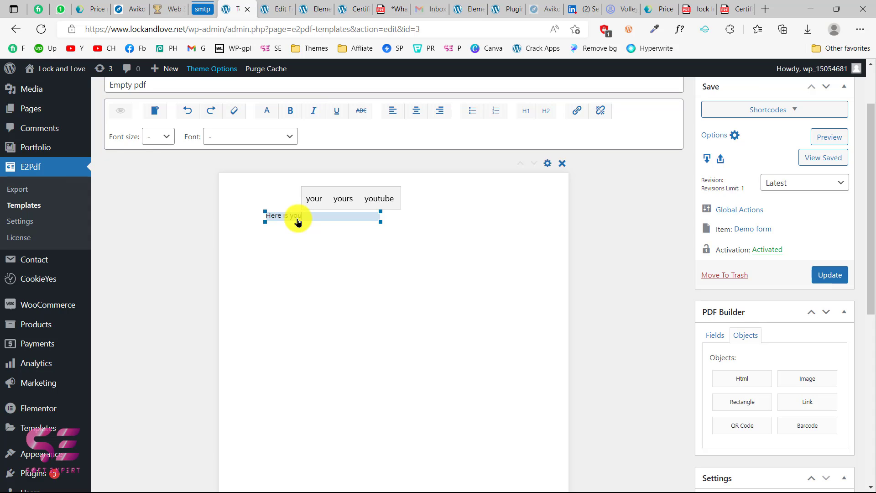
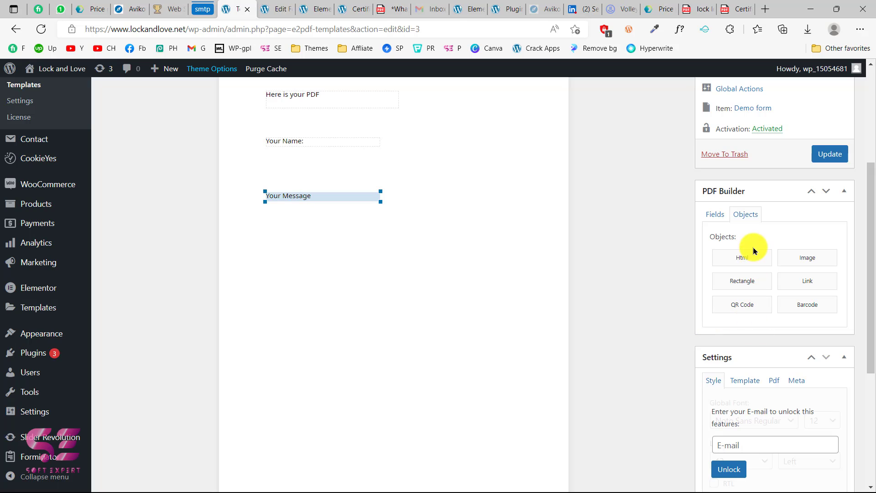
- Add an Html object well below the "Your Message" label with the text "Your second name:"
{"action": "left_click_drag", "start_coordinate": [743, 255], "coordinate": [299, 414]}
{"action": "type", "text": "Your sendond name:"}
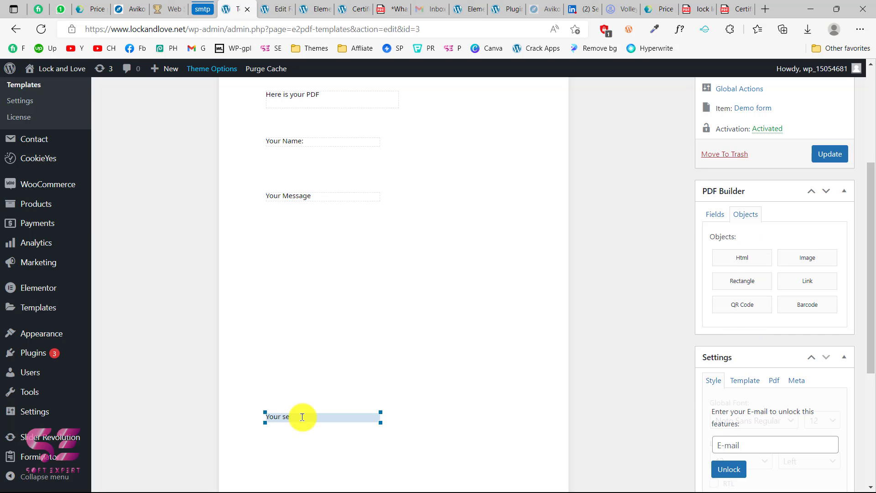
- Add an Input field below the "Your Name:" label and map it to the form's Your Name field
{"action": "scroll", "coordinate": [391, 297], "scroll_direction": "up", "scroll_amount": 1}
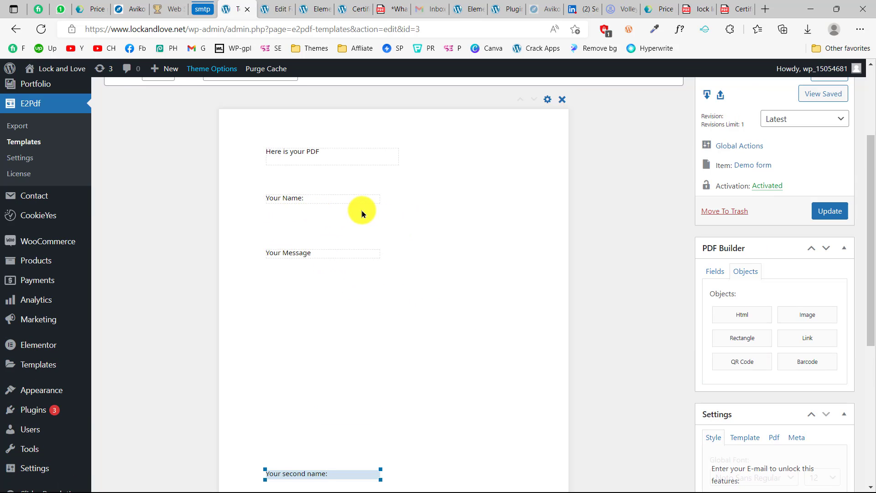
{"action": "left_click", "coordinate": [715, 271]}
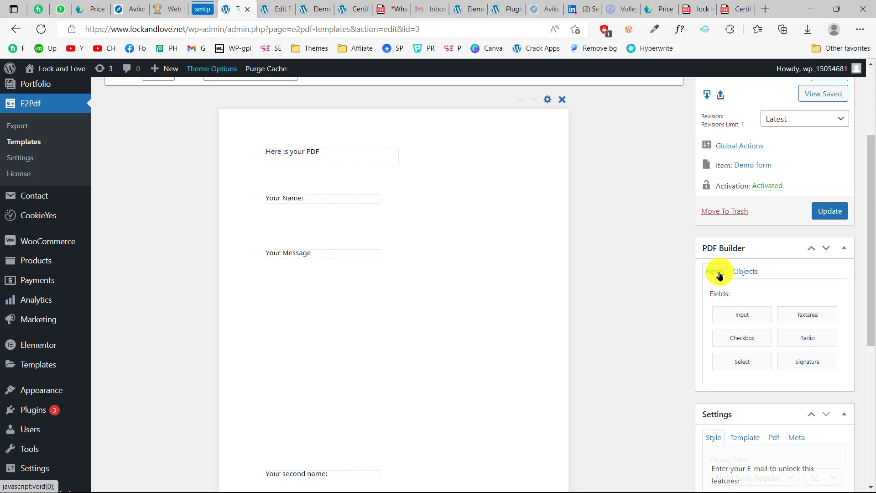
{"action": "left_click_drag", "start_coordinate": [738, 306], "coordinate": [297, 218]}
{"action": "right_click", "coordinate": [297, 218]}
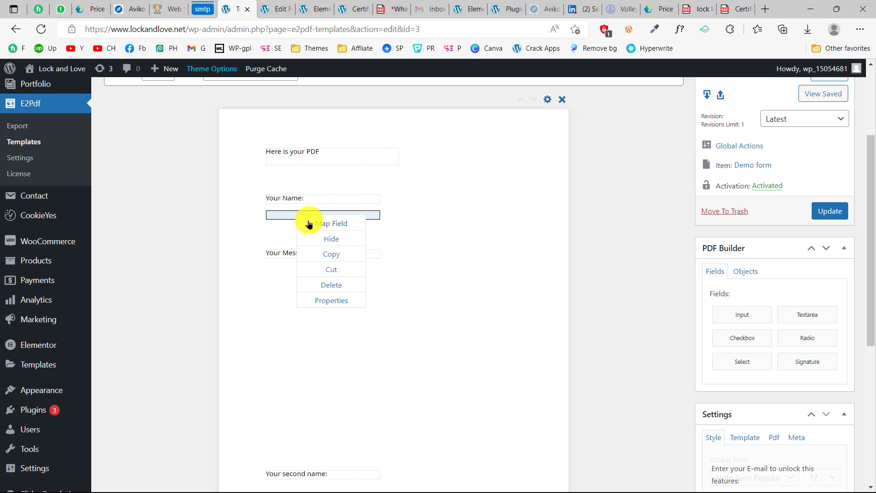
{"action": "left_click", "coordinate": [300, 223]}
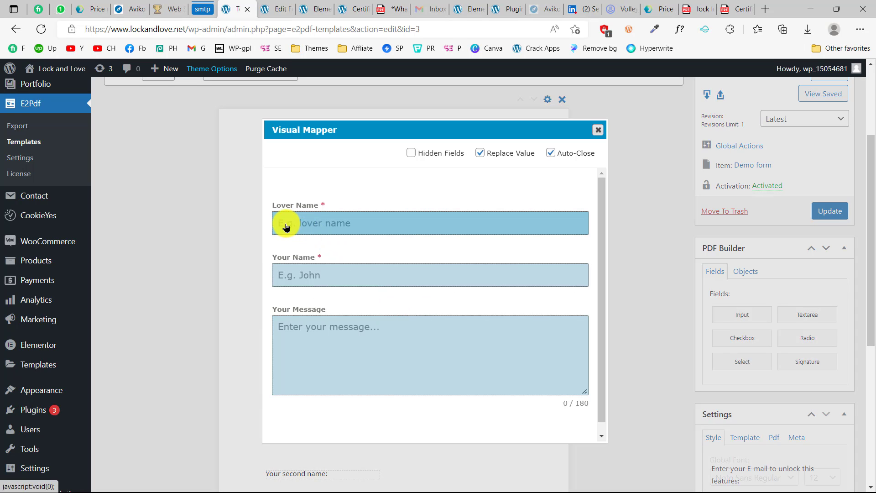
{"action": "left_click", "coordinate": [303, 269]}
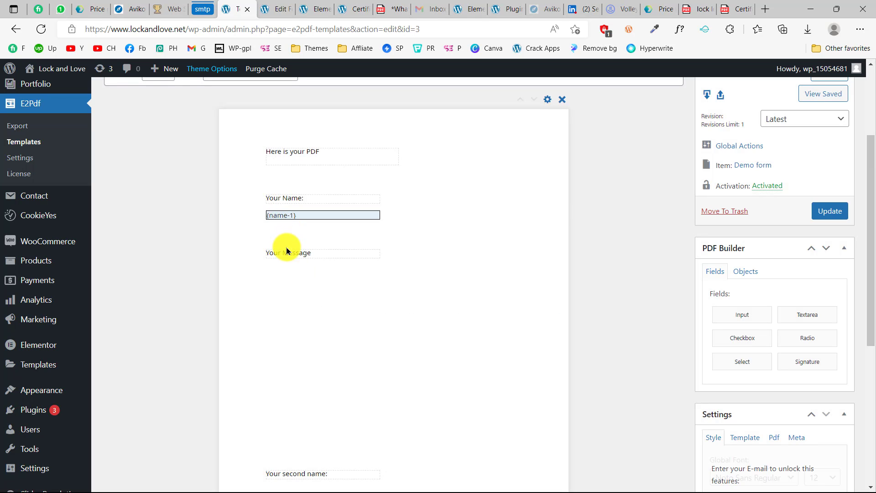
- Add a Textarea field below the "Your Message" label and map it to the form's Your Message field
{"action": "left_click_drag", "start_coordinate": [807, 317], "coordinate": [295, 294]}
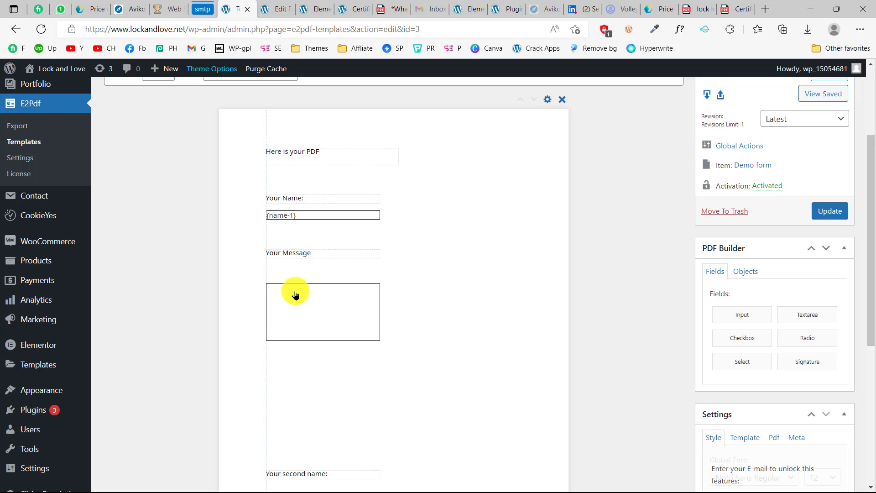
{"action": "right_click", "coordinate": [294, 295]}
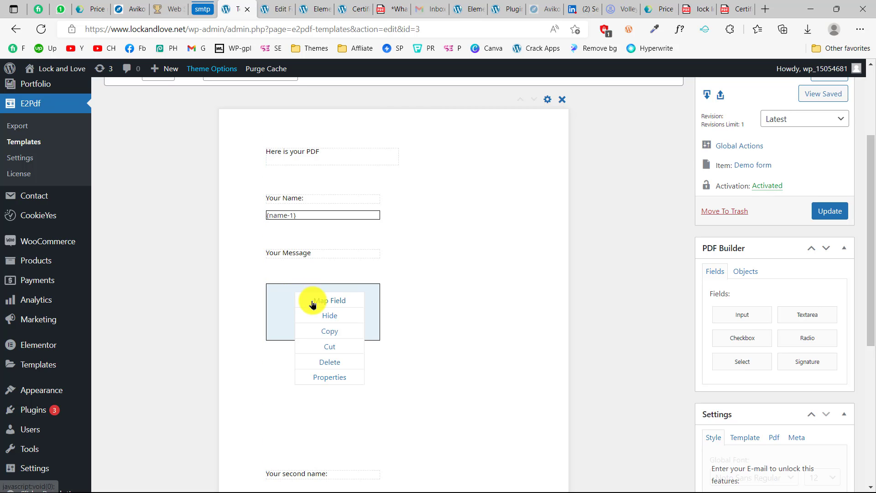
{"action": "left_click", "coordinate": [309, 298]}
{"action": "left_click", "coordinate": [326, 333]}
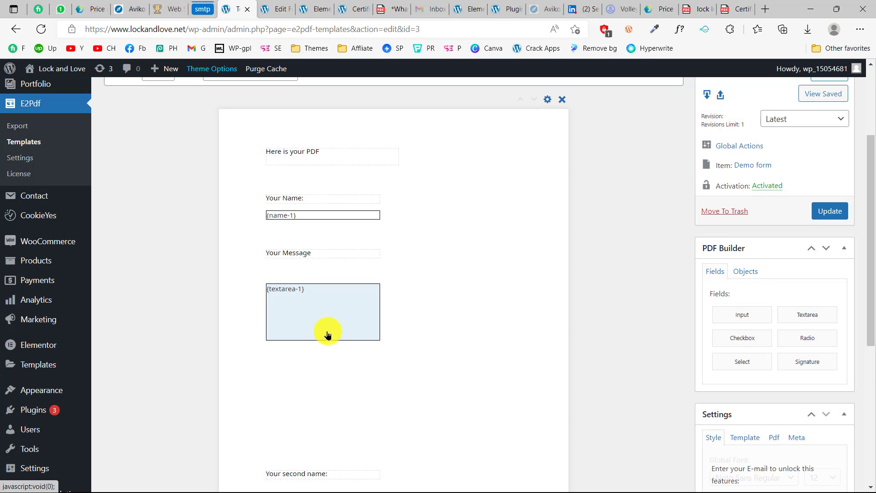
- Add an Input field below the "Your second name:" label and map it to the form's Lover Name field
{"action": "scroll", "coordinate": [327, 334], "scroll_direction": "down", "scroll_amount": 2}
{"action": "left_click_drag", "start_coordinate": [755, 219], "coordinate": [310, 405]}
- Add an Image object in the page's upper right corner using the red heart lock picture 250-1.png from the media library
{"action": "scroll", "coordinate": [343, 290], "scroll_direction": "up", "scroll_amount": 4}
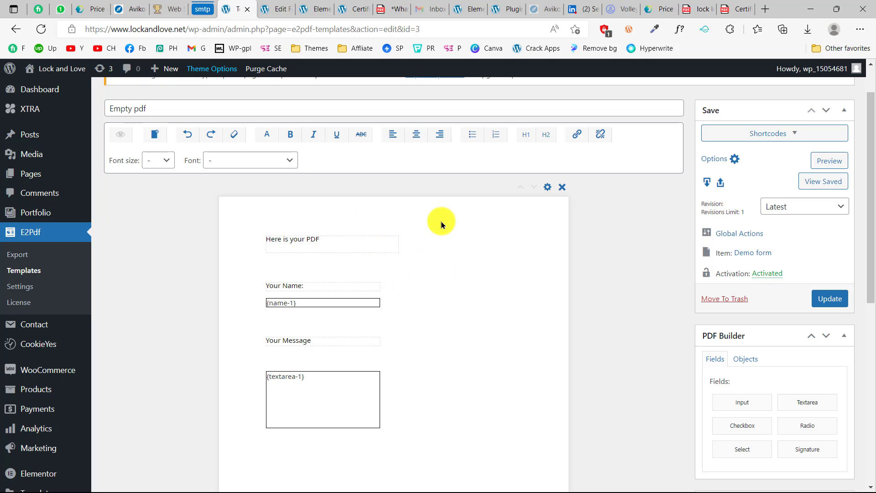
{"action": "left_click", "coordinate": [738, 359]}
{"action": "left_click_drag", "start_coordinate": [814, 409], "coordinate": [517, 257]}
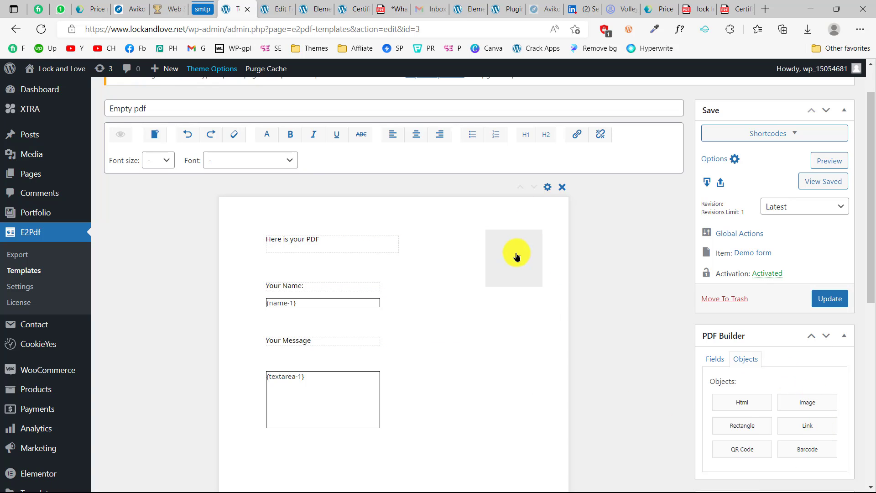
{"action": "right_click", "coordinate": [517, 257]}
{"action": "left_click", "coordinate": [548, 276]}
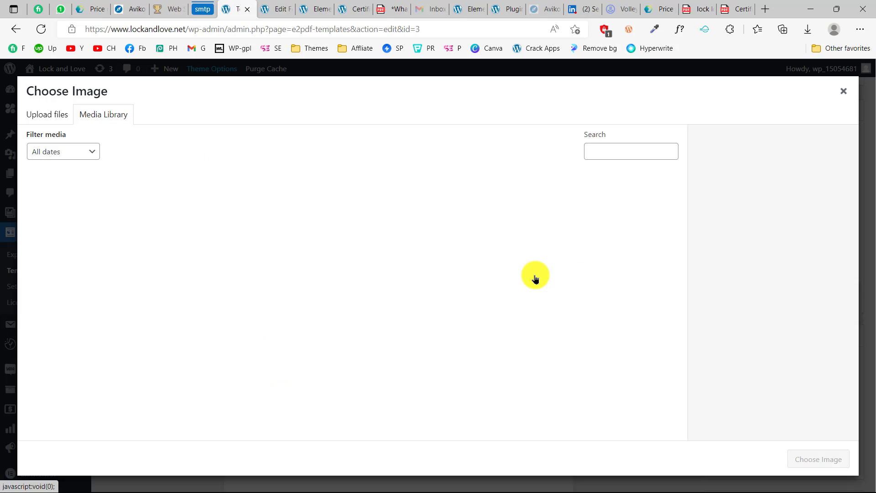
{"action": "scroll", "coordinate": [630, 328], "scroll_direction": "down", "scroll_amount": 1}
{"action": "left_click", "coordinate": [630, 328]}
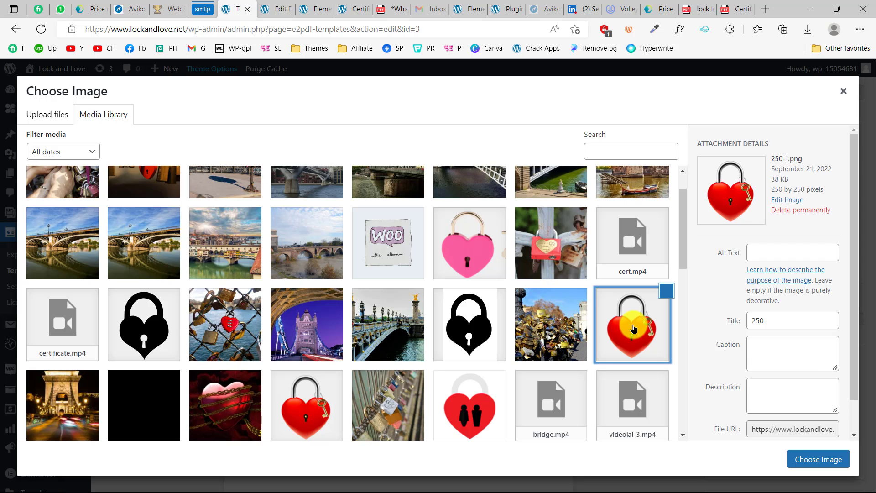
{"action": "left_click", "coordinate": [812, 459]}
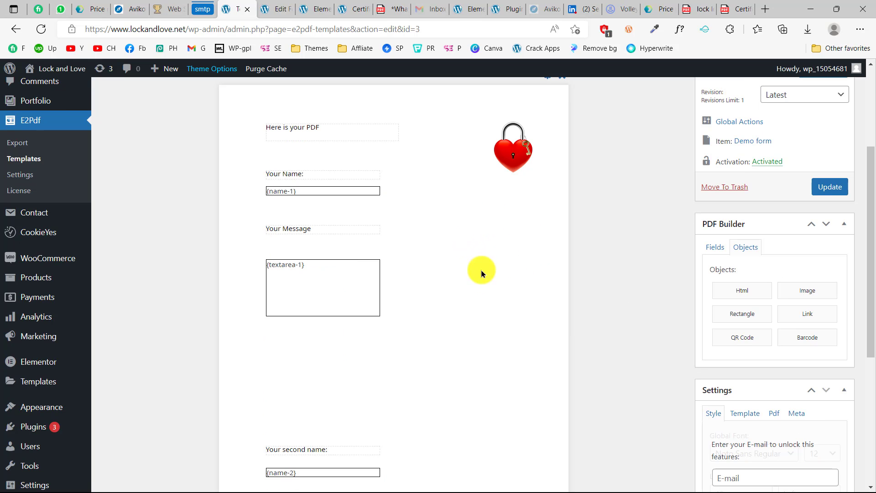
- Look over the finished page layout and save the template with Update
{"action": "scroll", "coordinate": [529, 345], "scroll_direction": "down", "scroll_amount": 1}
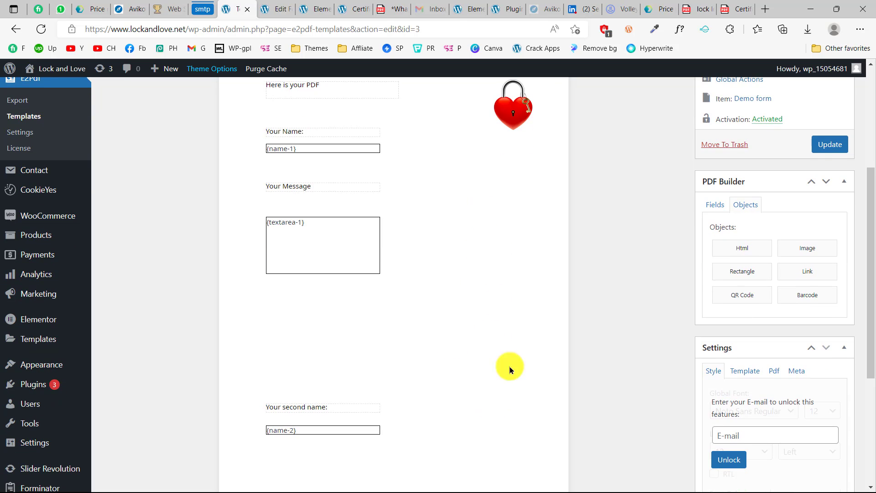
{"action": "scroll", "coordinate": [493, 321], "scroll_direction": "up", "scroll_amount": 1}
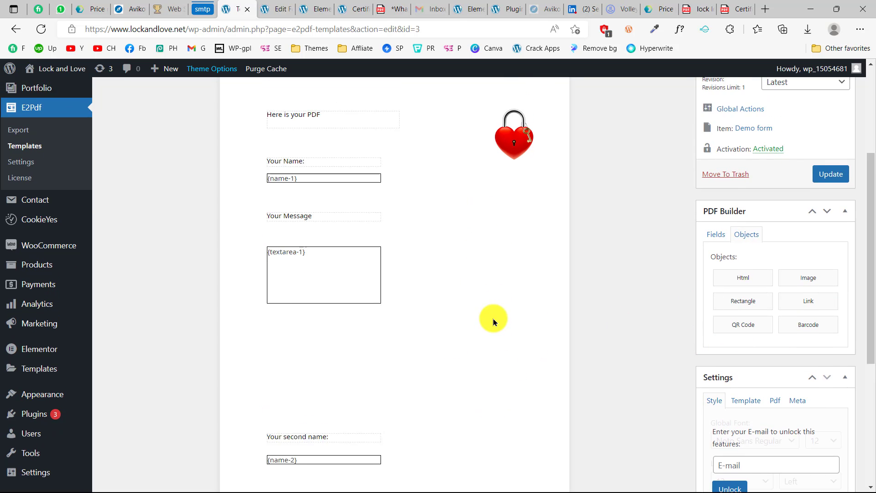
{"action": "scroll", "coordinate": [492, 317], "scroll_direction": "up", "scroll_amount": 2}
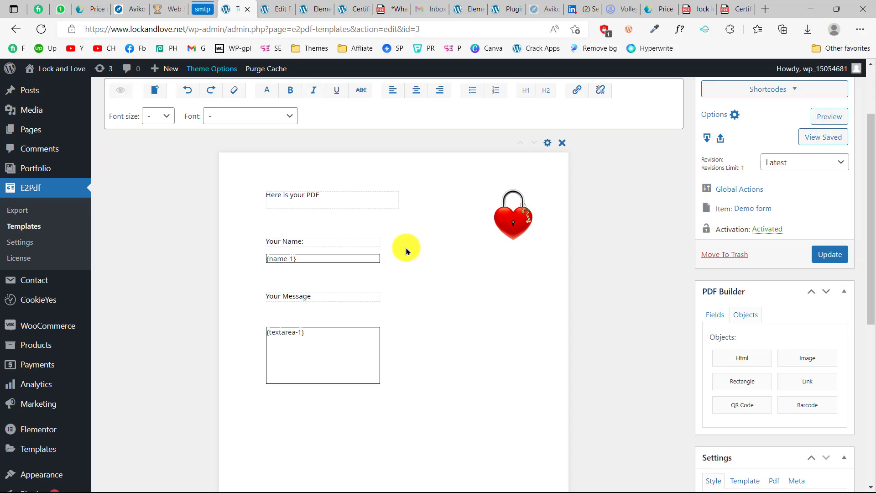
{"action": "left_click", "coordinate": [819, 259]}
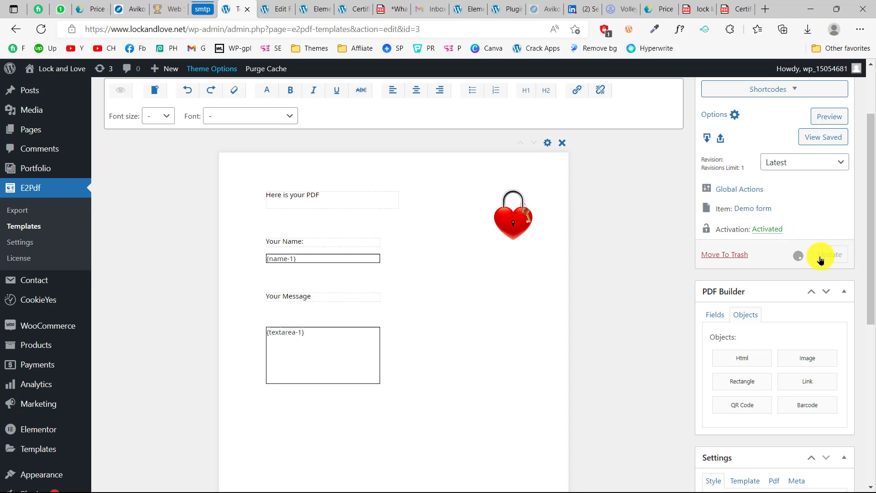
- Load the certificate-2 form page without its preview parameters and check that the template has been saved
{"action": "left_click", "coordinate": [359, 15]}
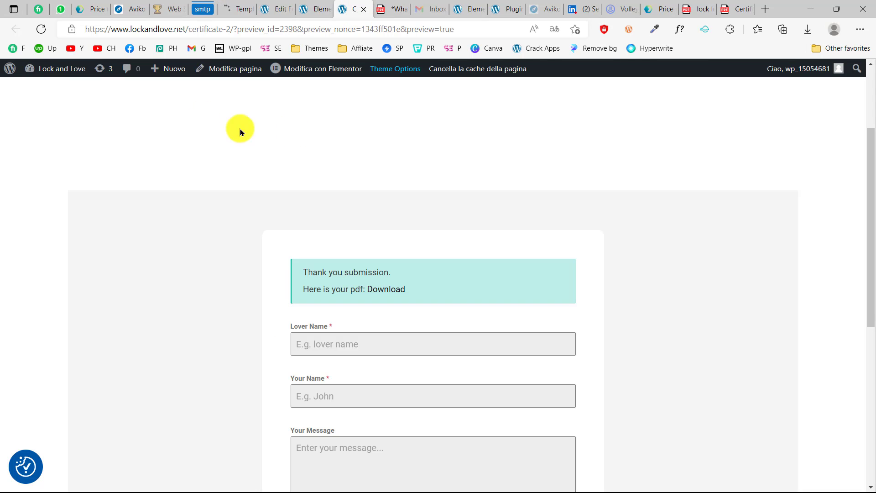
{"action": "left_click_drag", "start_coordinate": [233, 29], "coordinate": [522, 39]}
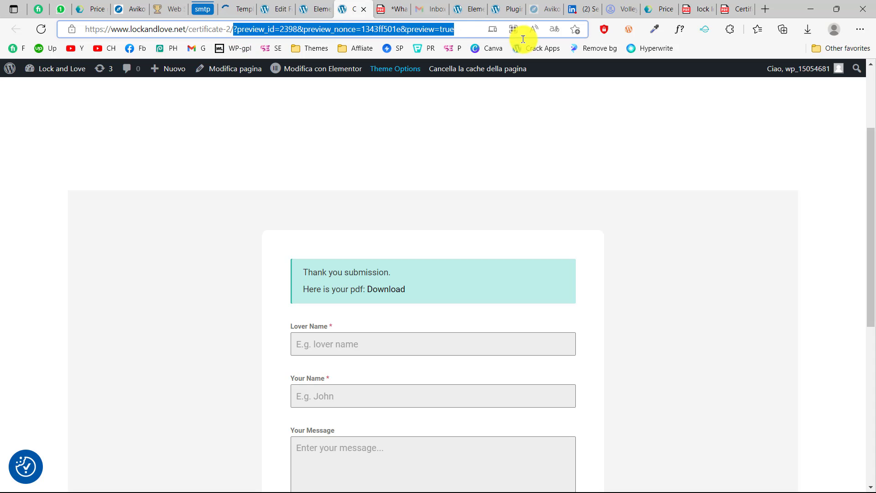
{"action": "key", "text": "BackSpace"}
{"action": "key", "text": "Return"}
{"action": "left_click", "coordinate": [234, 10]}
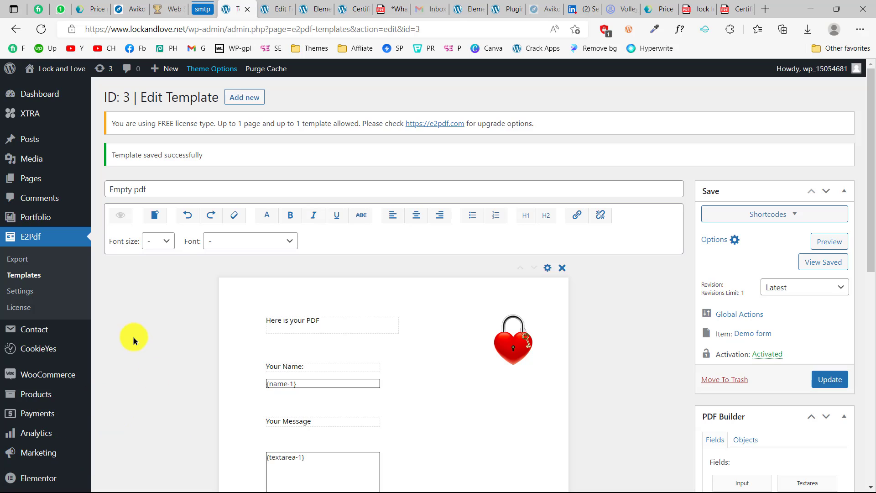
{"action": "left_click", "coordinate": [353, 10]}
- Submit the form with Lover Name "New name", Your Name "New name 2" and a Lorem Ipsum paragraph as the message
{"action": "scroll", "coordinate": [344, 405], "scroll_direction": "down", "scroll_amount": 5}
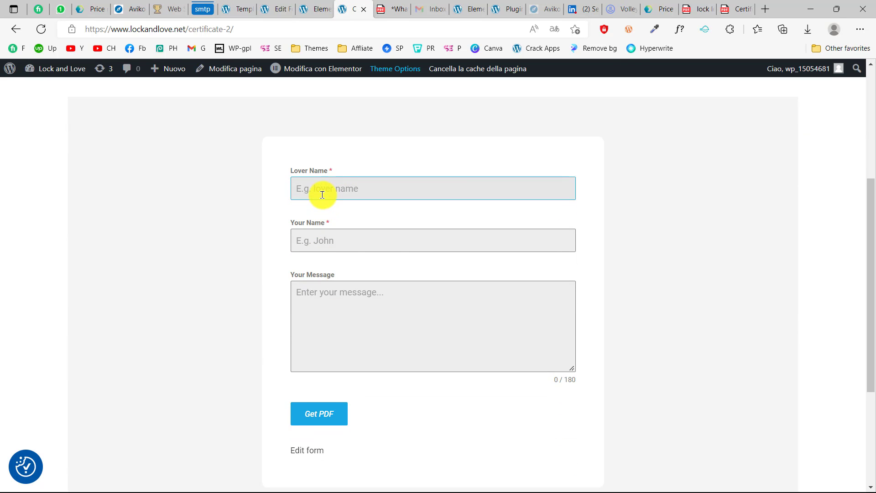
{"action": "left_click", "coordinate": [275, 211]}
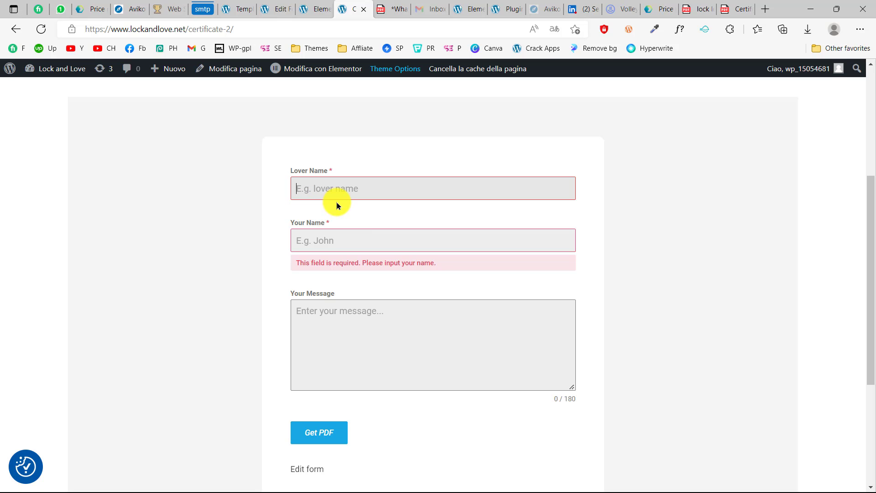
{"action": "type", "text": "New name"}
{"action": "left_click", "coordinate": [335, 237]}
{"action": "type", "text": "New n"}
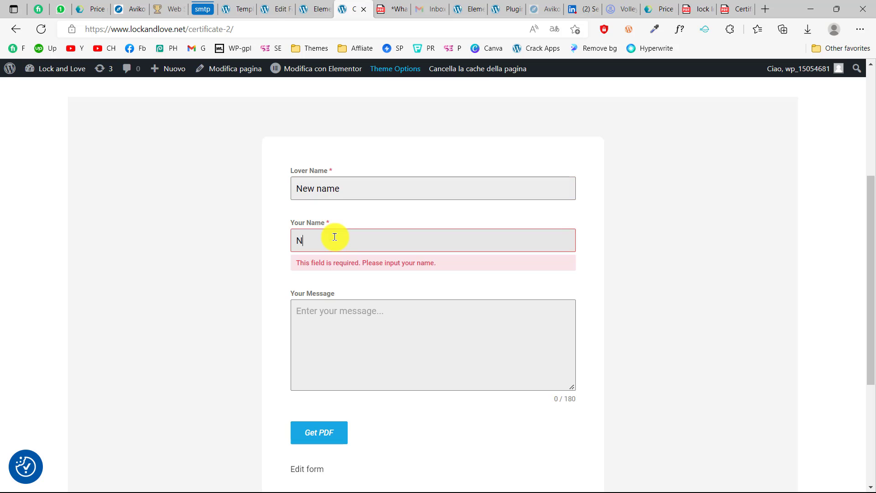
{"action": "type", "text": "ame 2"}
{"action": "left_click", "coordinate": [342, 317]}
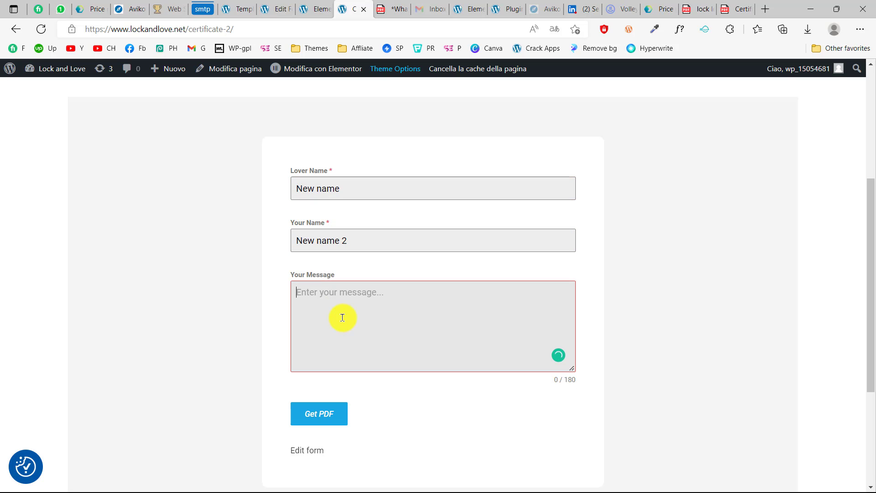
{"action": "type", "text": "Lorem Ipsum is simply dummy text of the printing and typesetting industry. Lorem Ipsum has been the industry's standard dummy text ever since the 1500s, when an unknown printer too"}
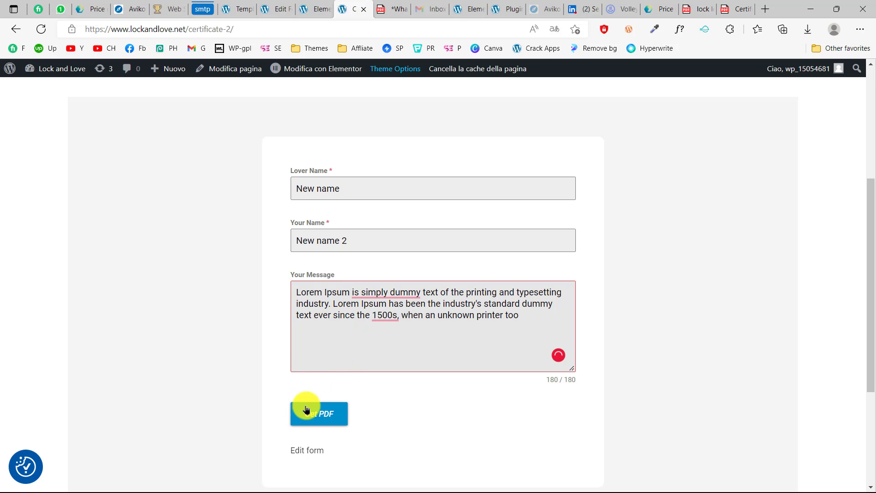
{"action": "left_click", "coordinate": [340, 412]}
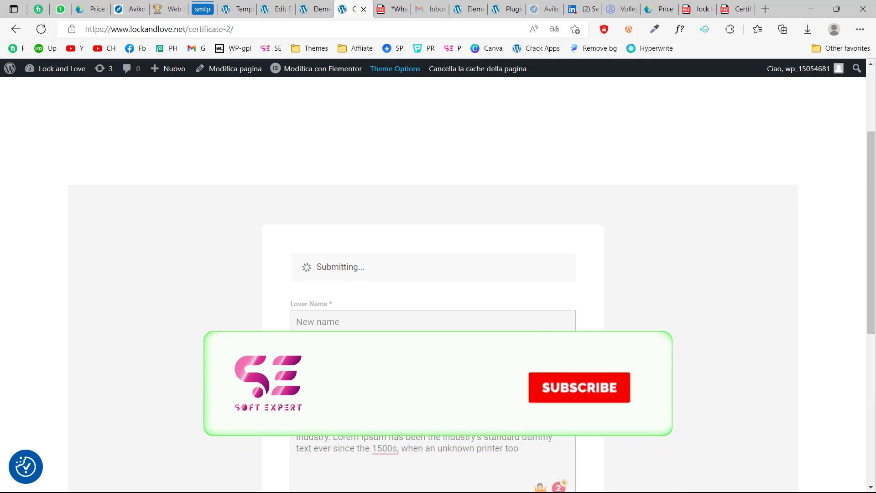
- Download the PDF generated by the submission and open it to examine its filled-in fields and image
{"action": "left_click", "coordinate": [375, 289]}
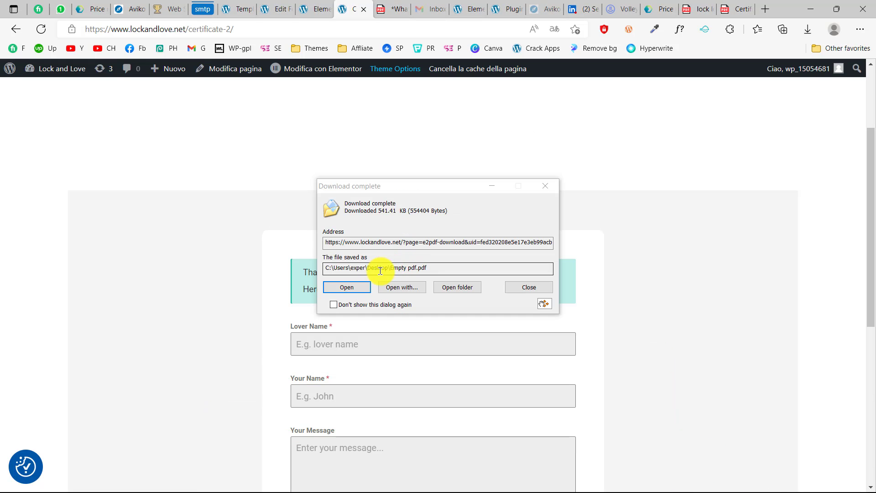
{"action": "left_click", "coordinate": [351, 287]}
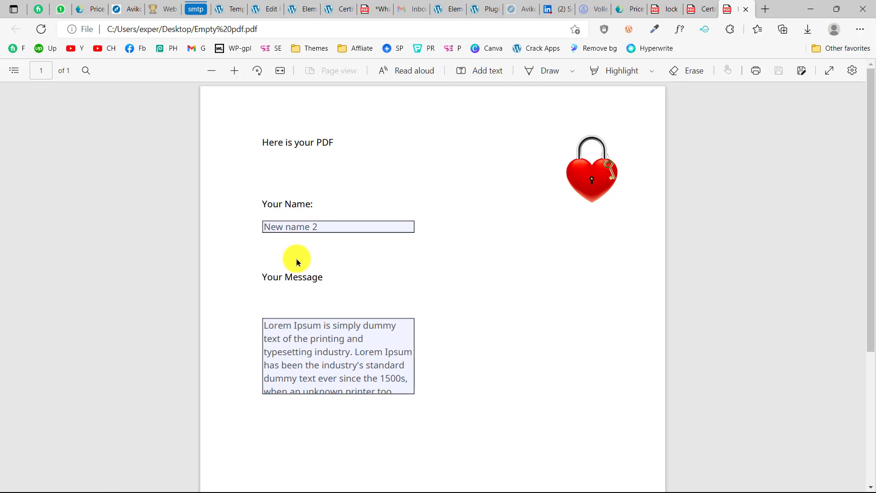
{"action": "scroll", "coordinate": [309, 323], "scroll_direction": "down", "scroll_amount": 3}
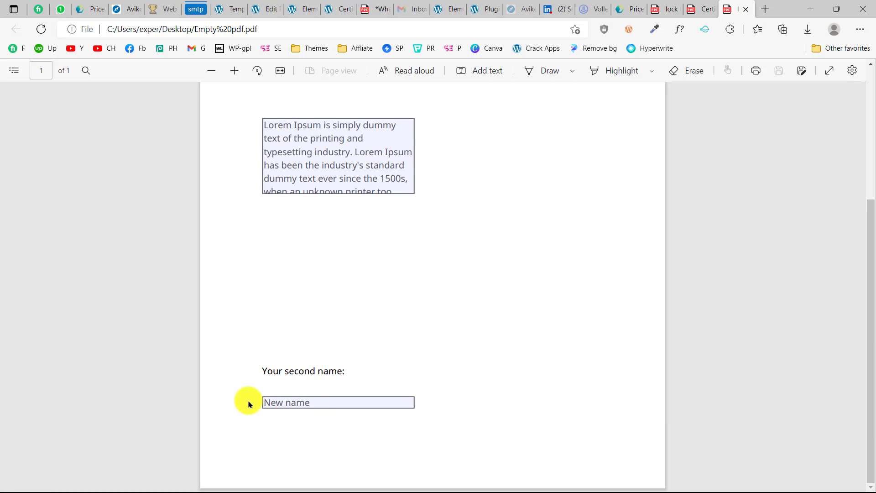
{"action": "scroll", "coordinate": [308, 401], "scroll_direction": "up", "scroll_amount": 3}
{"action": "scroll", "coordinate": [310, 404], "scroll_direction": "down", "scroll_amount": 1}
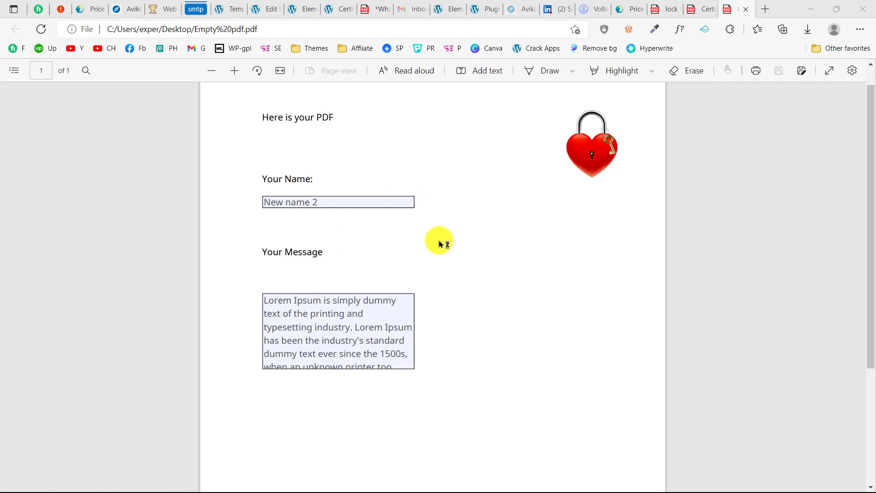
- Return to the Empty pdf template in E2Pdf and remove its page, confirming the removal
{"action": "left_click", "coordinate": [268, 7]}
{"action": "left_click", "coordinate": [228, 7]}
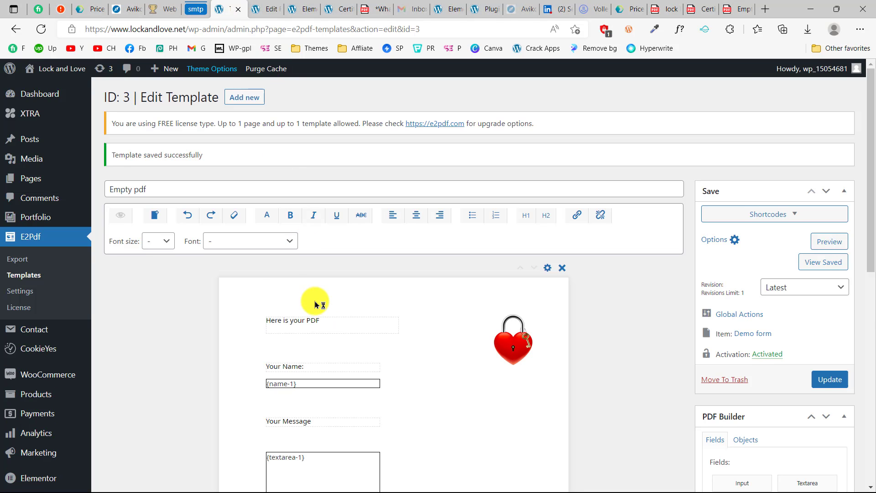
{"action": "scroll", "coordinate": [313, 299], "scroll_direction": "down", "scroll_amount": 2}
{"action": "scroll", "coordinate": [365, 292], "scroll_direction": "up", "scroll_amount": 2}
{"action": "left_click", "coordinate": [563, 269]}
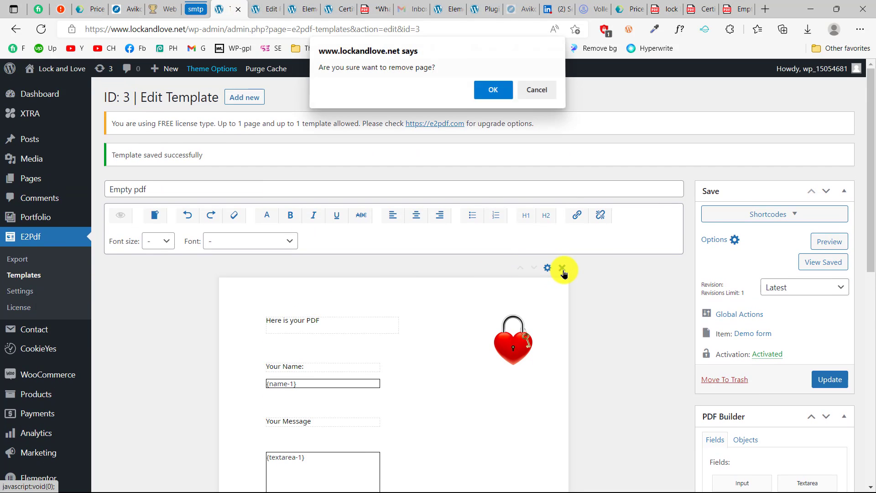
{"action": "left_click", "coordinate": [501, 93]}
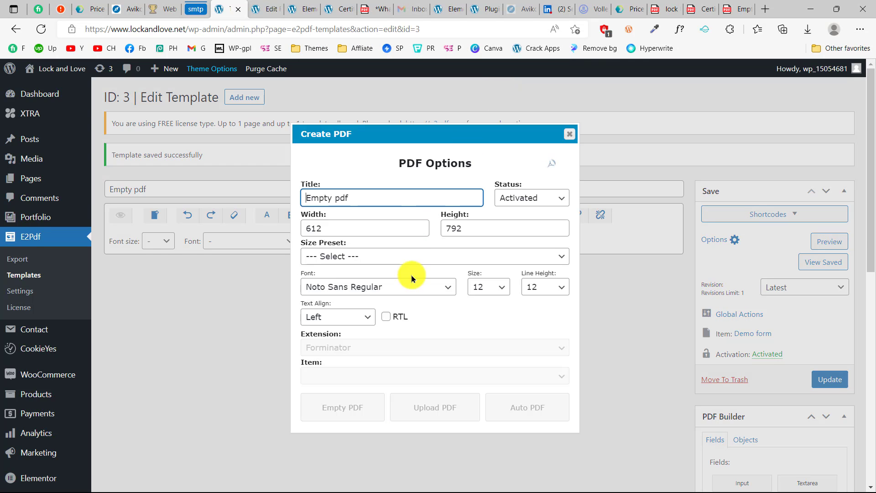
- Title the template "Auto pdf", choose the LETTER (612x792) preset, generate an Auto PDF from the Demo form and review its fields
{"action": "left_click", "coordinate": [359, 197]}
{"action": "left_click_drag", "start_coordinate": [359, 197], "coordinate": [289, 196]}
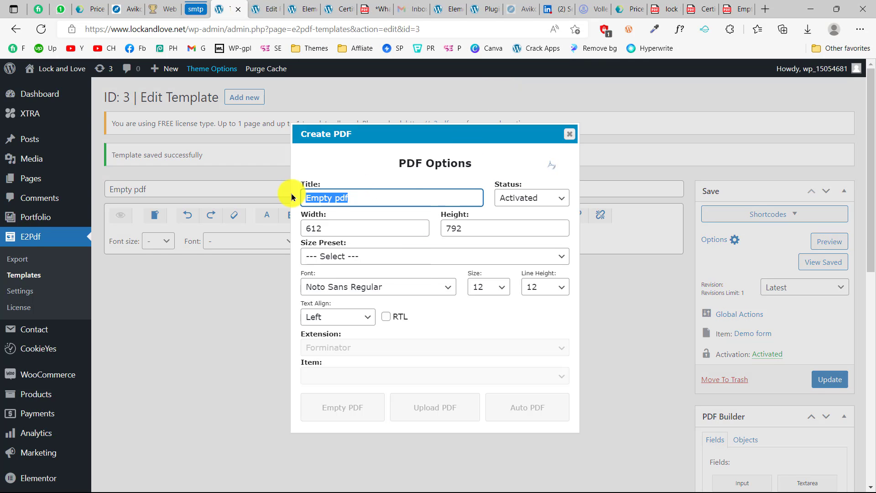
{"action": "type", "text": "Auto pdf"}
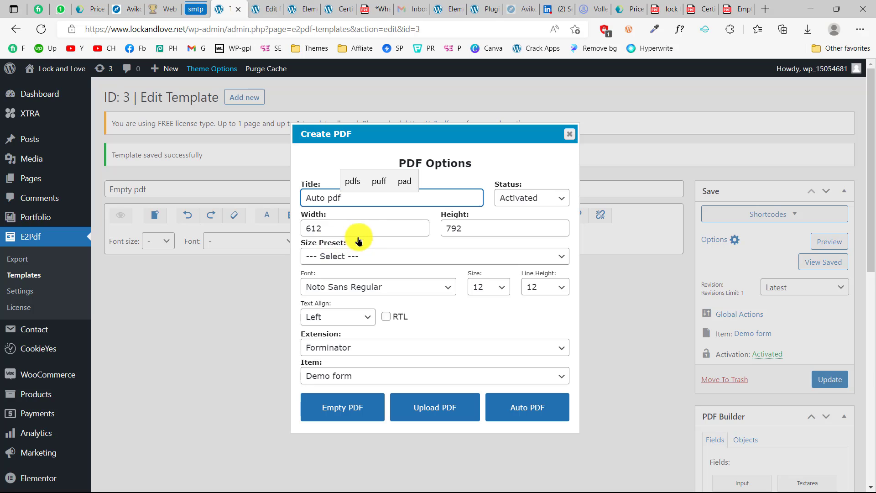
{"action": "left_click", "coordinate": [352, 257]}
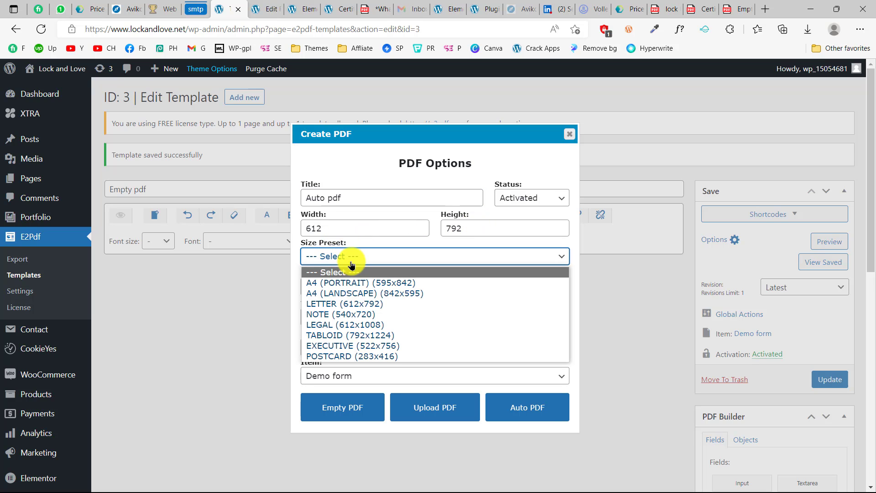
{"action": "left_click", "coordinate": [337, 303]}
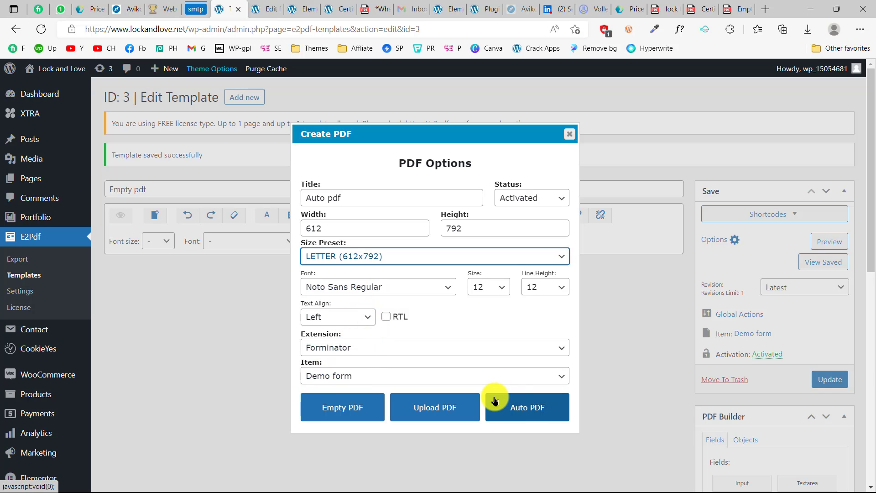
{"action": "left_click", "coordinate": [527, 409]}
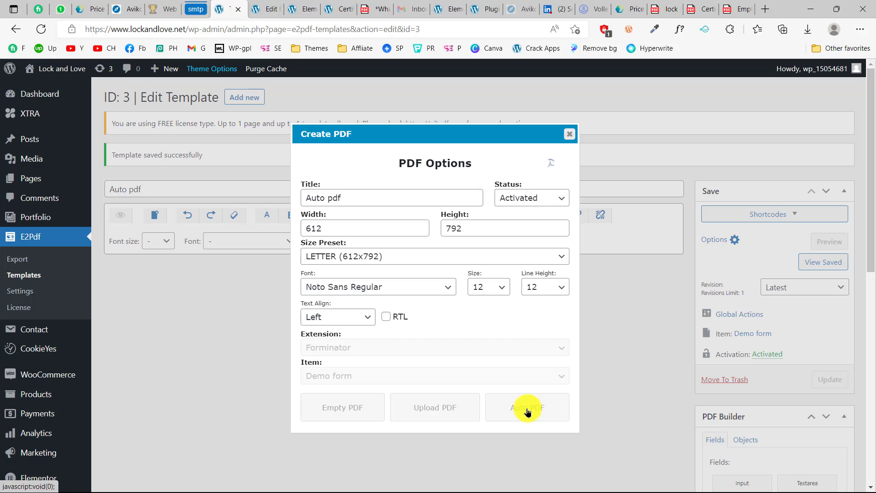
{"action": "scroll", "coordinate": [332, 275], "scroll_direction": "down", "scroll_amount": 1}
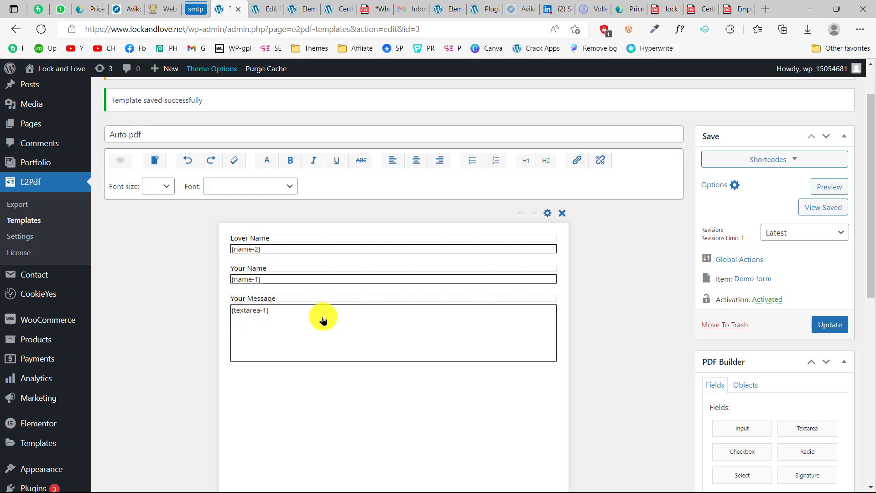
{"action": "scroll", "coordinate": [324, 320], "scroll_direction": "down", "scroll_amount": 2}
{"action": "scroll", "coordinate": [323, 319], "scroll_direction": "up", "scroll_amount": 3}
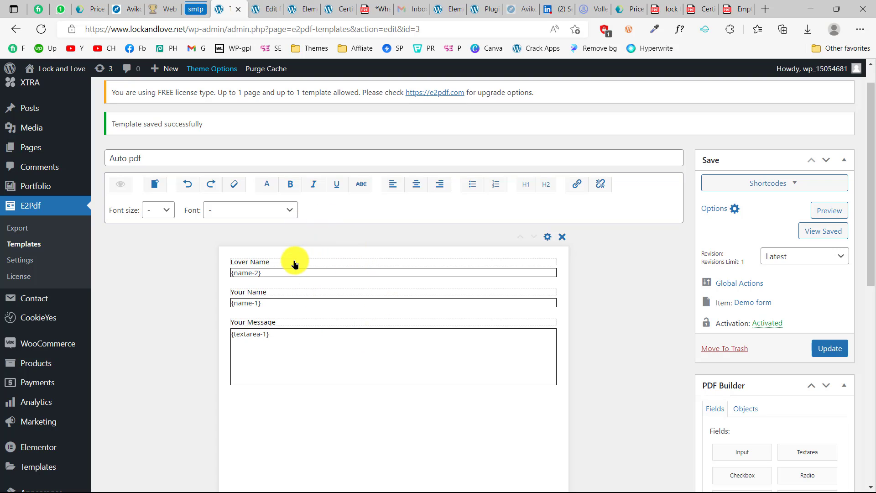
- Leave the template without saving and view the Extensions options in the E2Pdf settings
{"action": "left_click", "coordinate": [17, 263]}
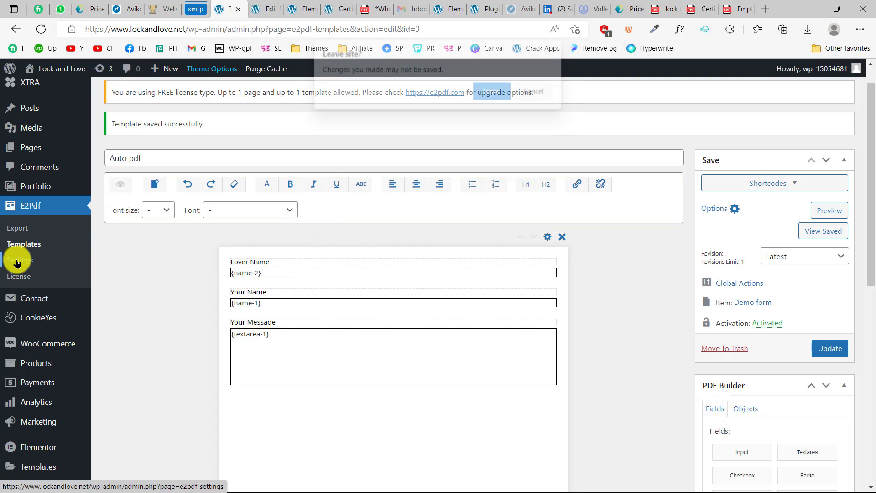
{"action": "left_click", "coordinate": [485, 91]}
{"action": "left_click", "coordinate": [393, 155]}
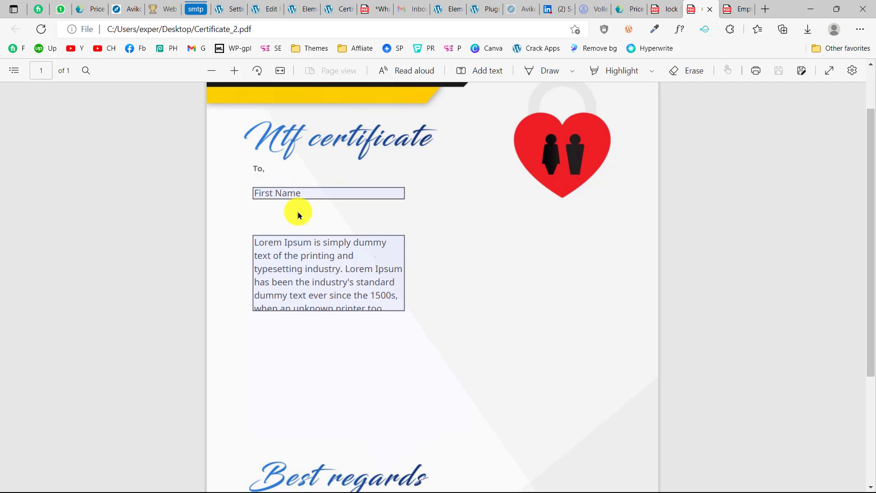
- Examine the filled-in fields in Certificate_2.pdf and compare them with the original sample certificate PDF
{"action": "scroll", "coordinate": [297, 212], "scroll_direction": "up", "scroll_amount": 1}
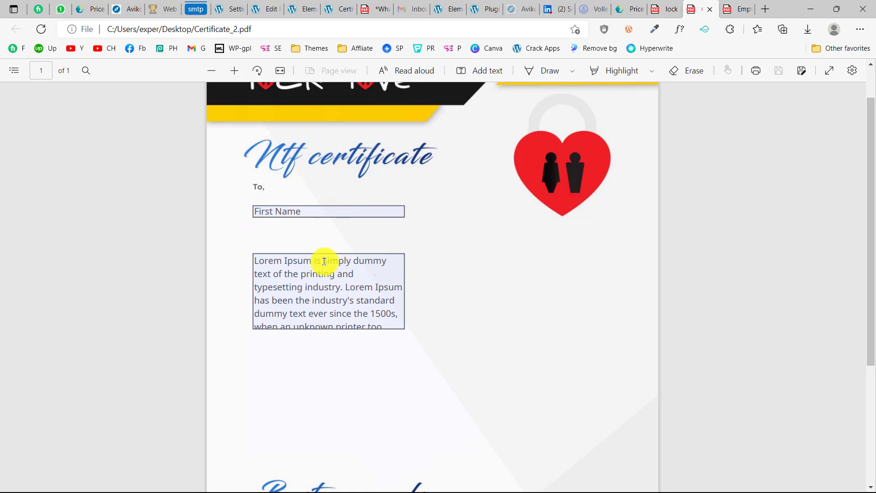
{"action": "scroll", "coordinate": [325, 260], "scroll_direction": "down", "scroll_amount": 1}
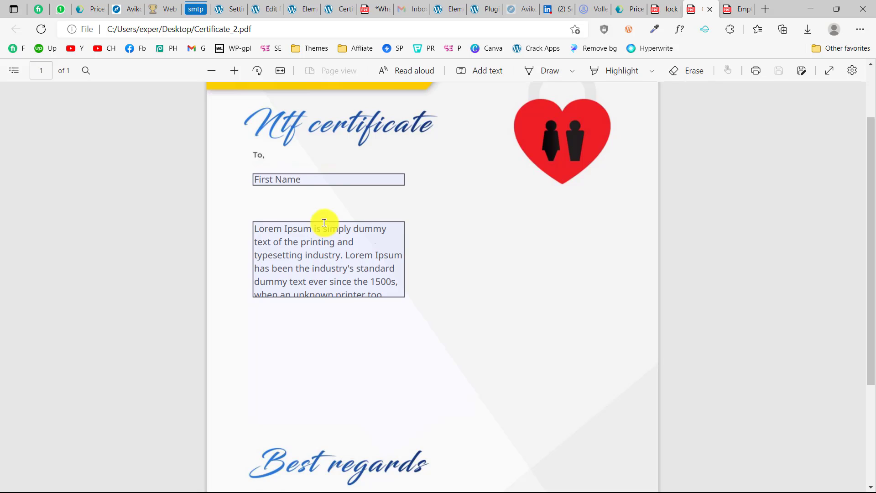
{"action": "scroll", "coordinate": [330, 287], "scroll_direction": "down", "scroll_amount": 3}
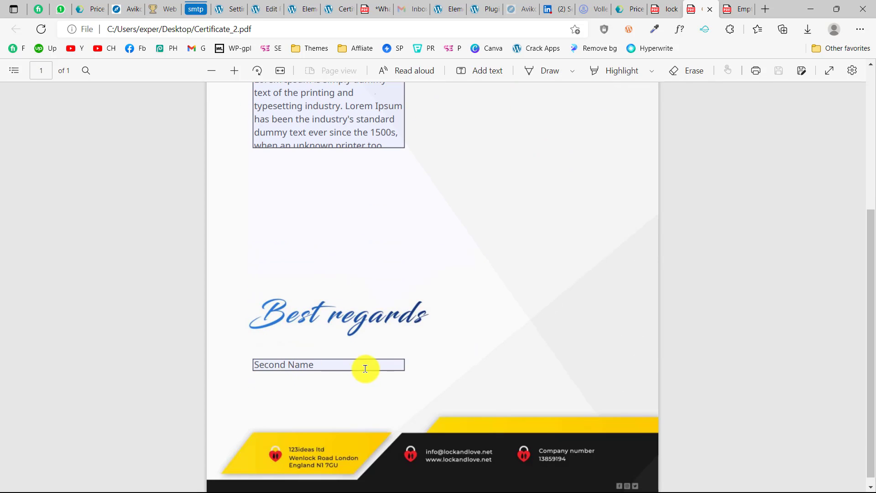
{"action": "left_click", "coordinate": [369, 8]}
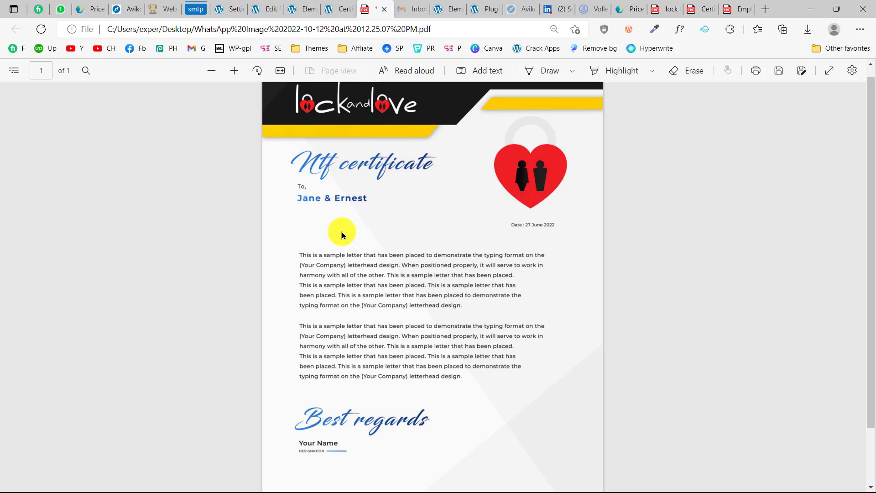
- Return to the E2Pdf settings and check the installed fonts and the file types allowed for font uploads
{"action": "left_click", "coordinate": [230, 8]}
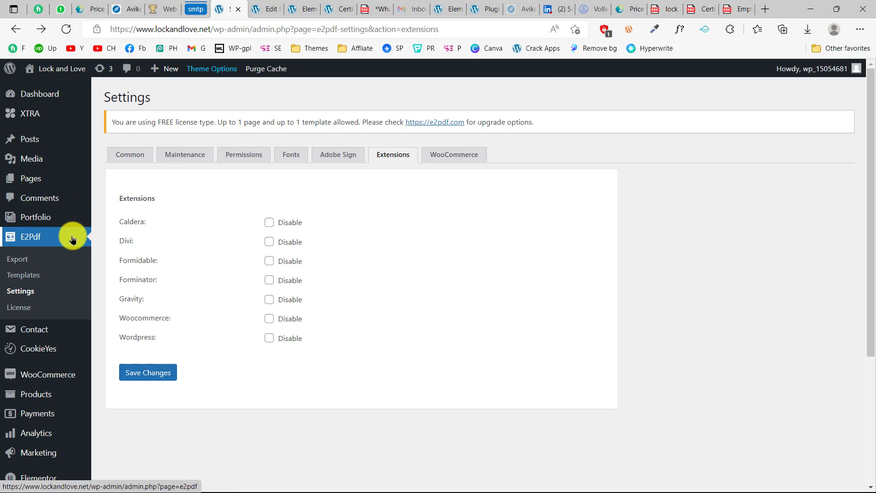
{"action": "left_click", "coordinate": [291, 155]}
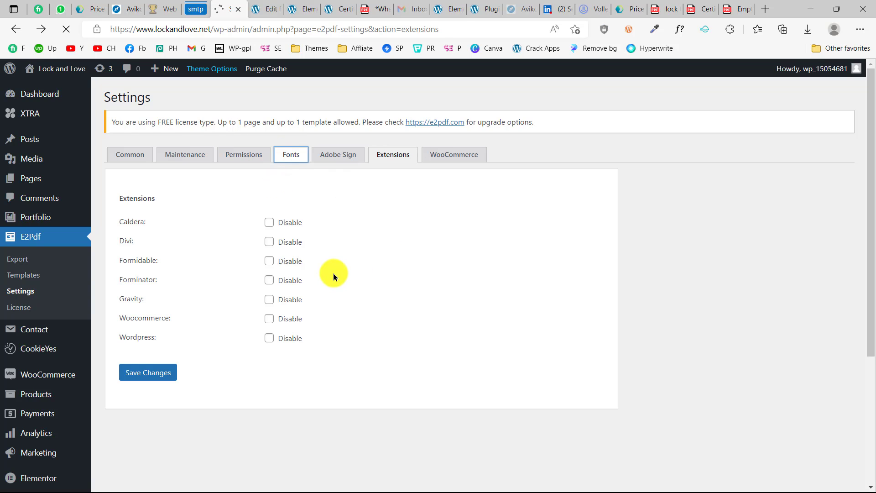
{"action": "left_click_drag", "start_coordinate": [124, 293], "coordinate": [179, 309]}
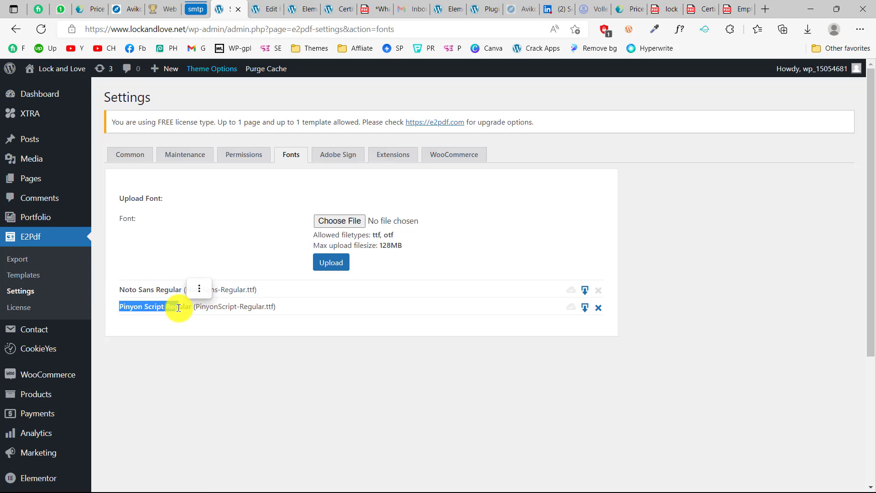
{"action": "left_click", "coordinate": [197, 319]}
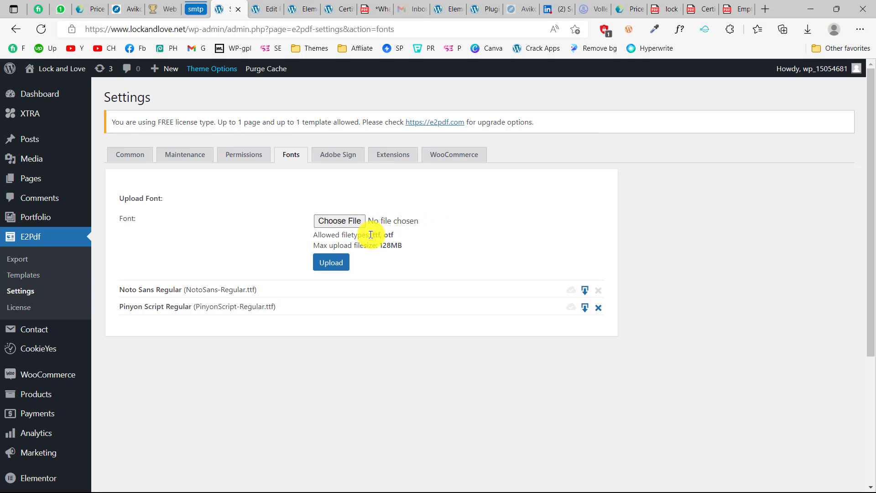
{"action": "left_click_drag", "start_coordinate": [372, 234], "coordinate": [408, 236]}
{"action": "left_click", "coordinate": [295, 241]}
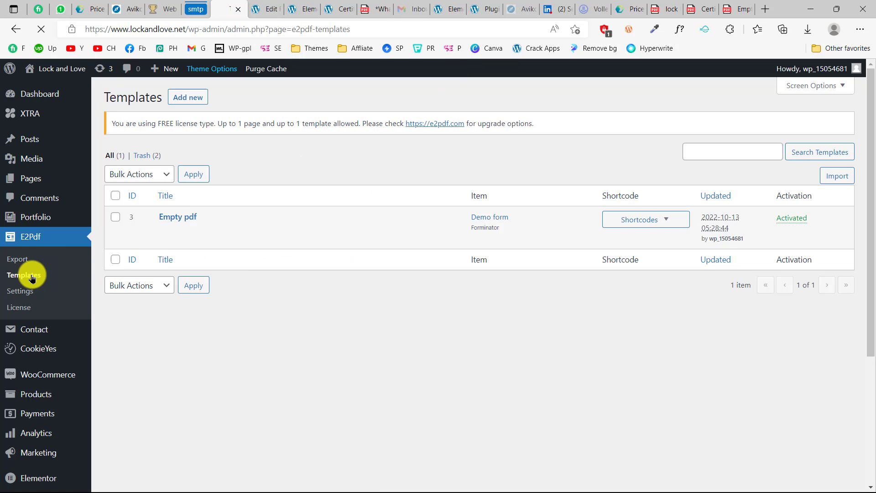
- Open the Empty pdf template for editing and remove its page, confirming the removal
{"action": "left_click", "coordinate": [162, 232]}
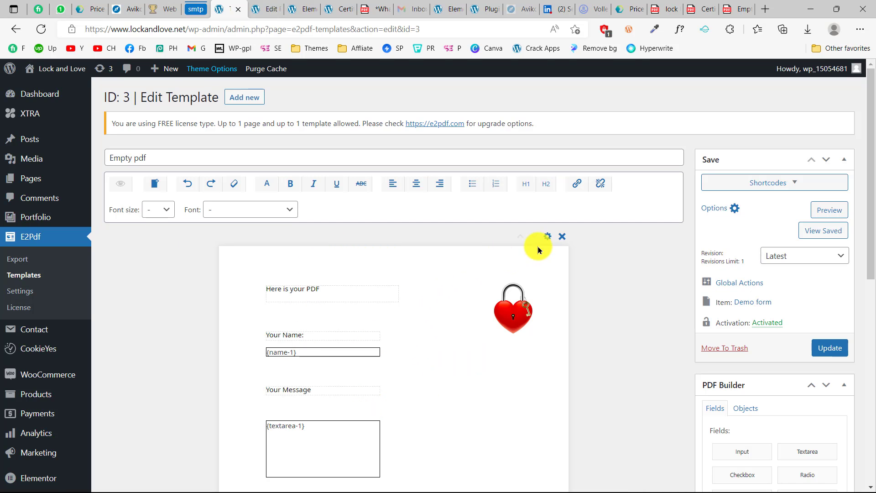
{"action": "left_click", "coordinate": [561, 236]}
{"action": "left_click", "coordinate": [479, 96]}
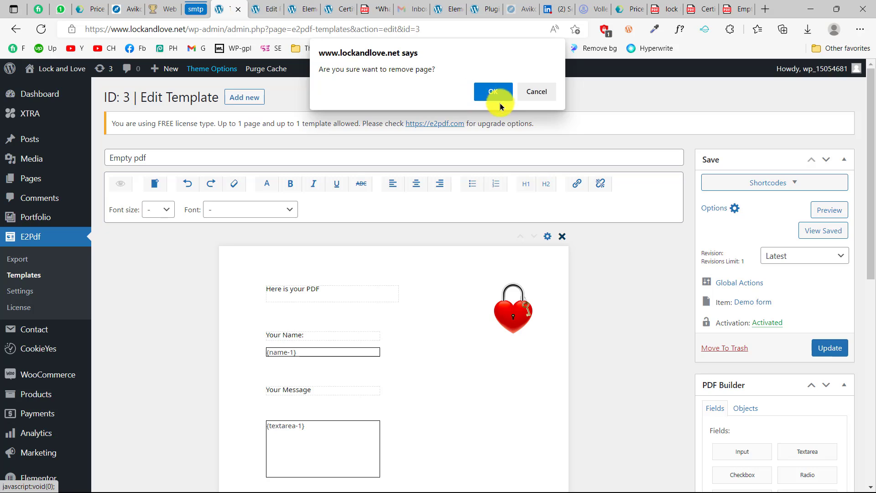
- Title the new PDF "Certificate" and upload the lock and love certificate PDF as its page
{"action": "type", "text": "Cerfi"}
{"action": "key", "text": "BackSpace"}
{"action": "key", "text": "BackSpace"}
{"action": "type", "text": "tificate"}
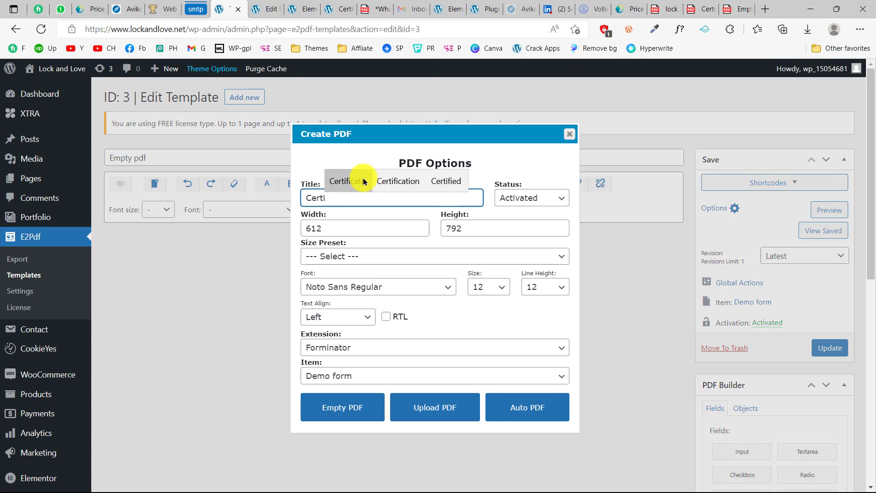
{"action": "left_click", "coordinate": [434, 407]}
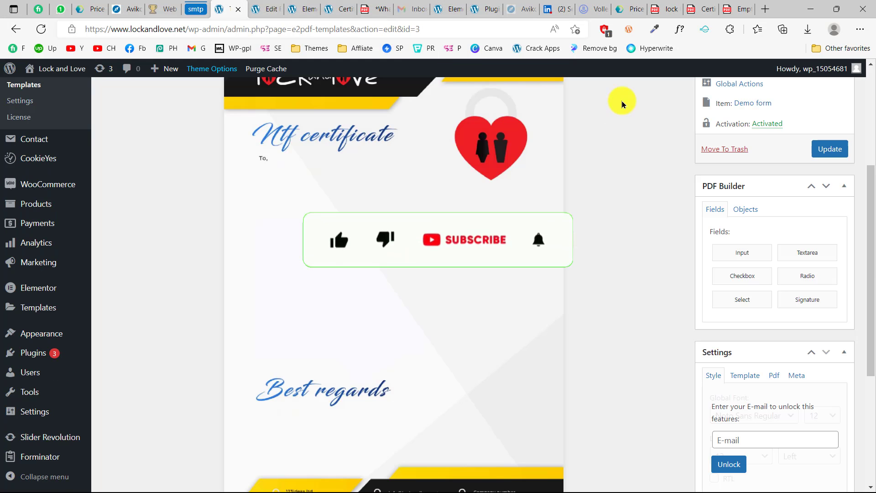
- Place an input field under "To," mapped to Lover Name and a textarea below it mapped to Your Message
{"action": "left_click_drag", "start_coordinate": [740, 253], "coordinate": [281, 181]}
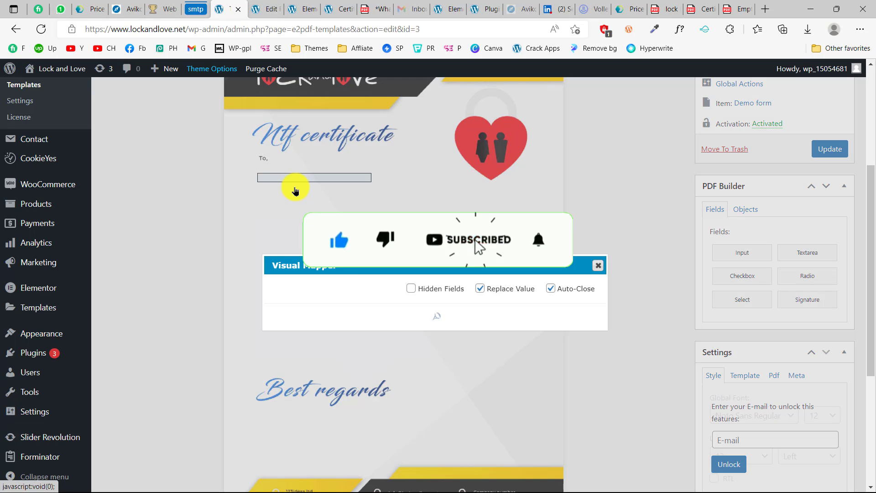
{"action": "left_click", "coordinate": [299, 273]}
{"action": "left_click_drag", "start_coordinate": [807, 252], "coordinate": [281, 231]}
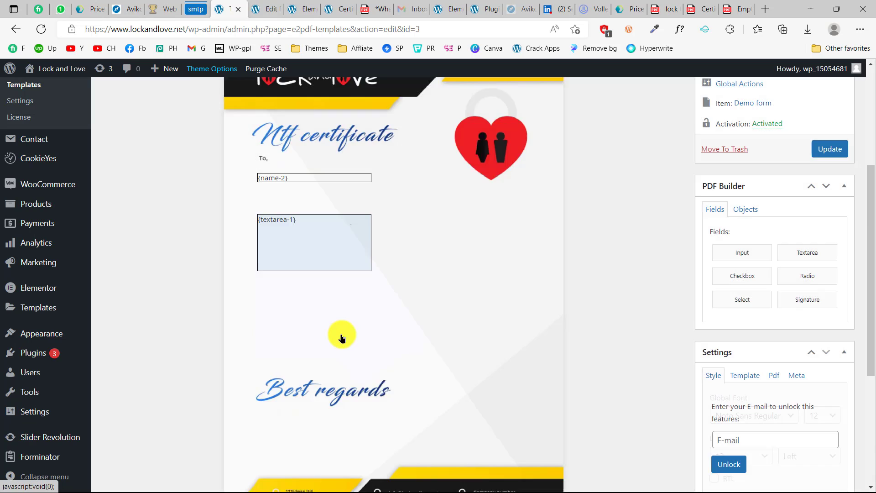
- Place an input field under "Best regards" on the certificate and map it to Your Name
{"action": "scroll", "coordinate": [600, 258], "scroll_direction": "down", "scroll_amount": 3}
{"action": "left_click_drag", "start_coordinate": [730, 100], "coordinate": [296, 274]}
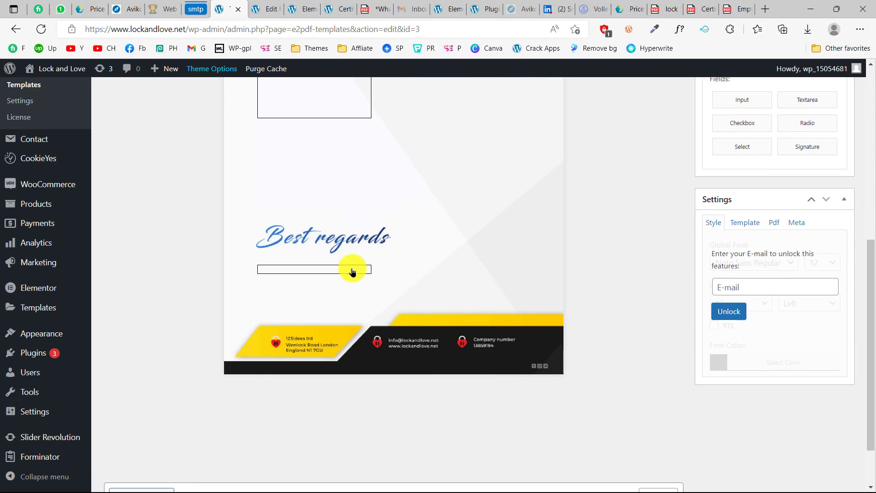
{"action": "left_click", "coordinate": [354, 270]}
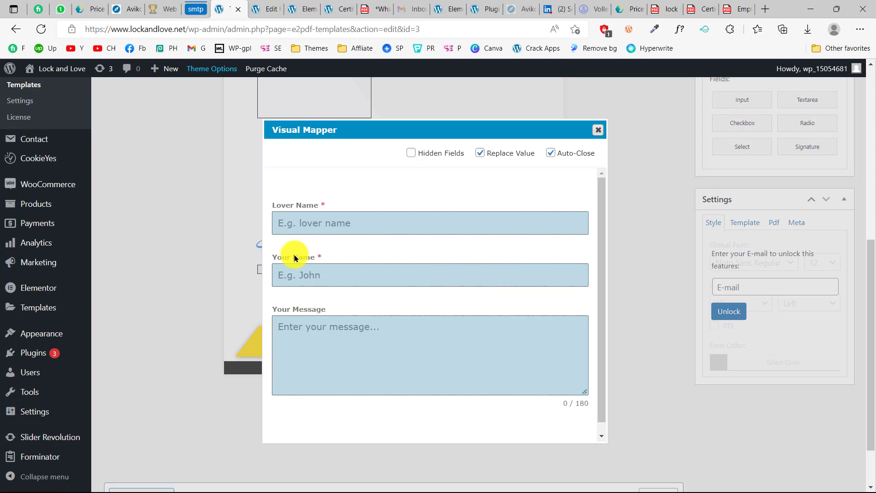
{"action": "left_click", "coordinate": [294, 256]}
- Open the properties of the {name-2} input field and set its height to 30
{"action": "scroll", "coordinate": [393, 262], "scroll_direction": "up", "scroll_amount": 5}
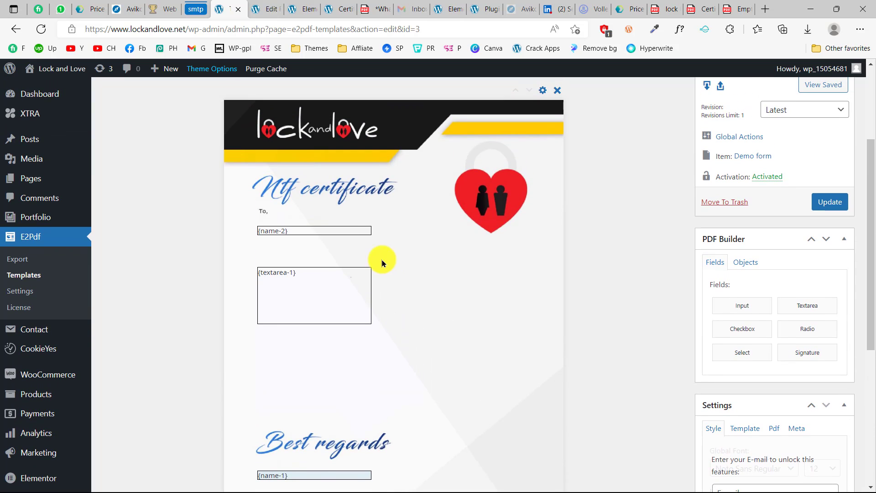
{"action": "right_click", "coordinate": [334, 234]}
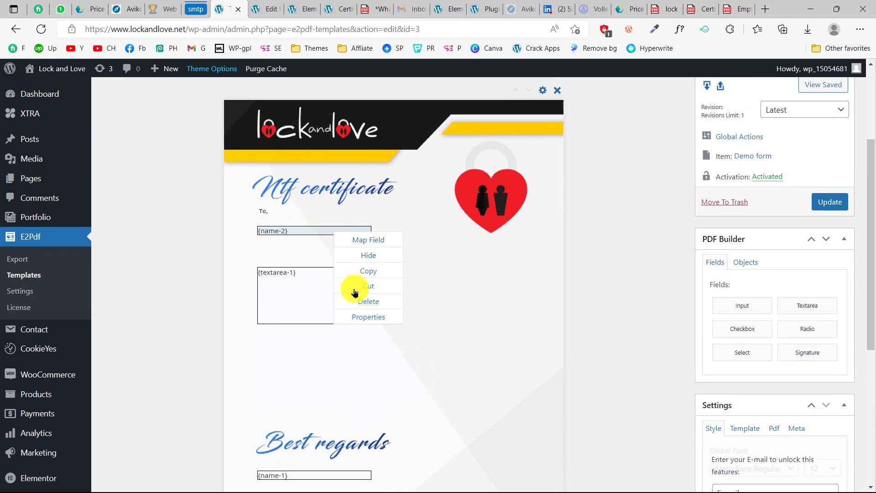
{"action": "left_click", "coordinate": [375, 318]}
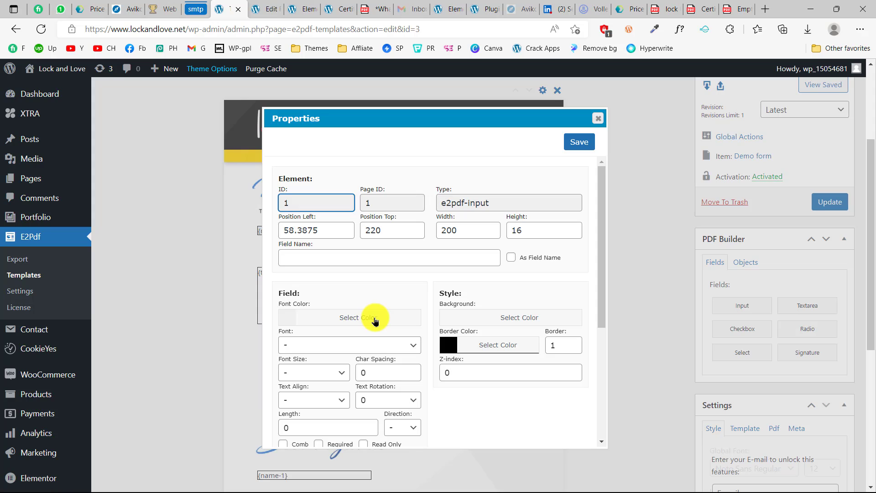
{"action": "double_click", "coordinate": [459, 225]}
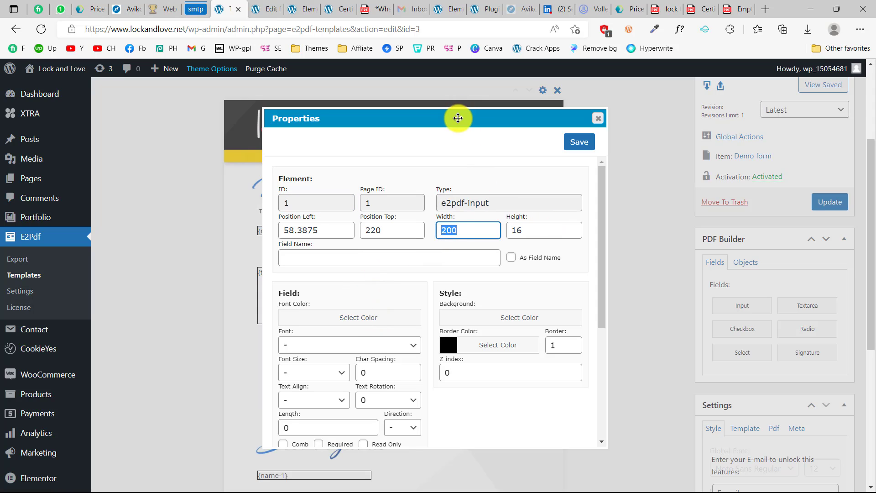
{"action": "left_click", "coordinate": [535, 119]}
{"action": "left_click_drag", "start_coordinate": [535, 119], "coordinate": [614, 121]}
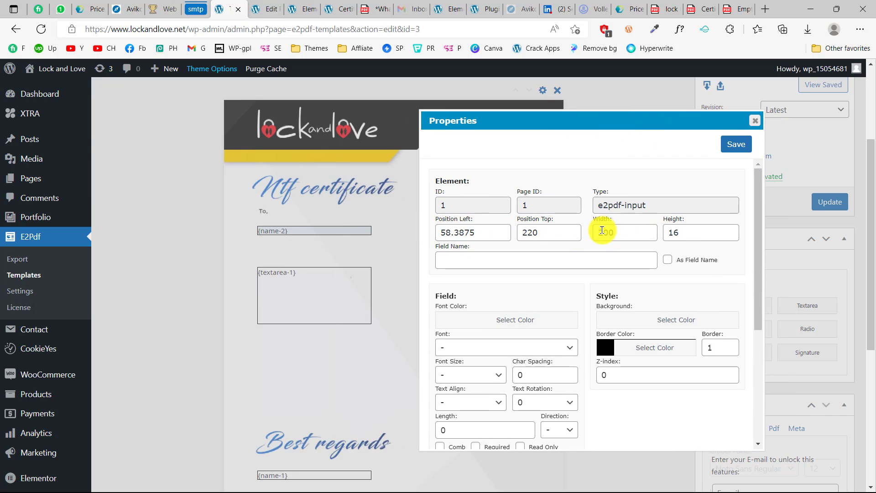
{"action": "left_click_drag", "start_coordinate": [680, 234], "coordinate": [661, 234]}
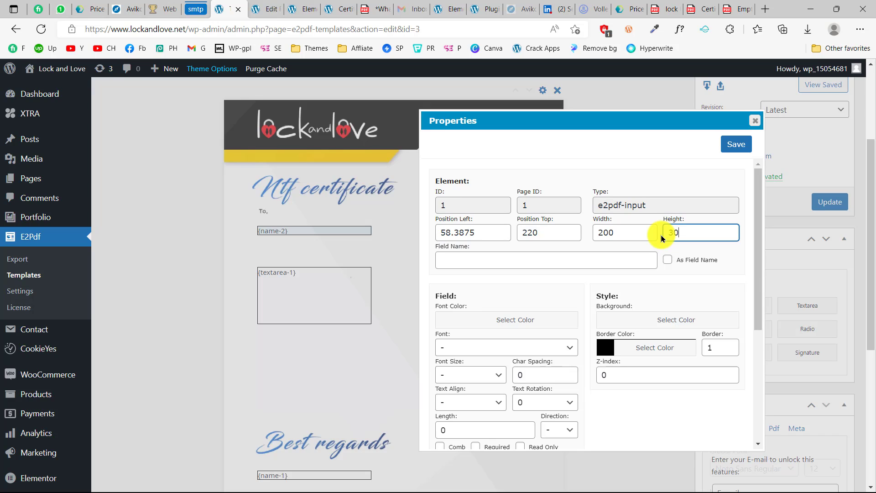
- Set the font color of the {name-2} input field to #3f51b5
{"action": "scroll", "coordinate": [600, 256], "scroll_direction": "down", "scroll_amount": 1}
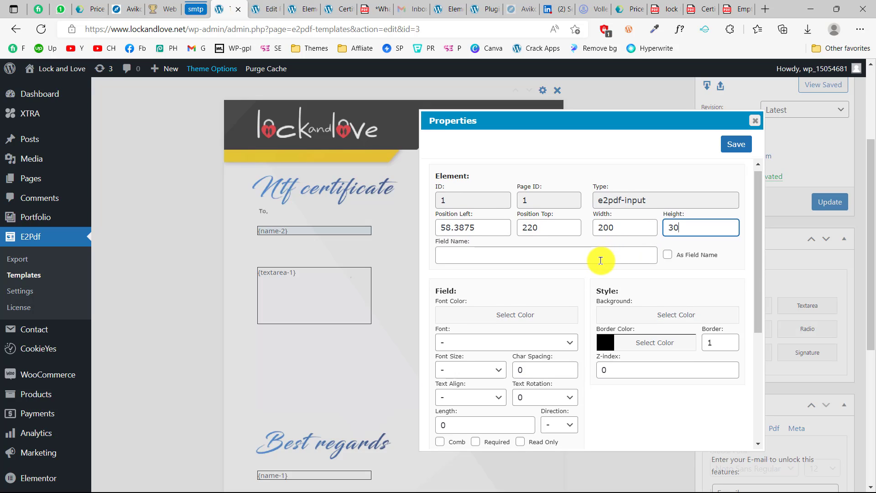
{"action": "scroll", "coordinate": [532, 256], "scroll_direction": "down", "scroll_amount": 3}
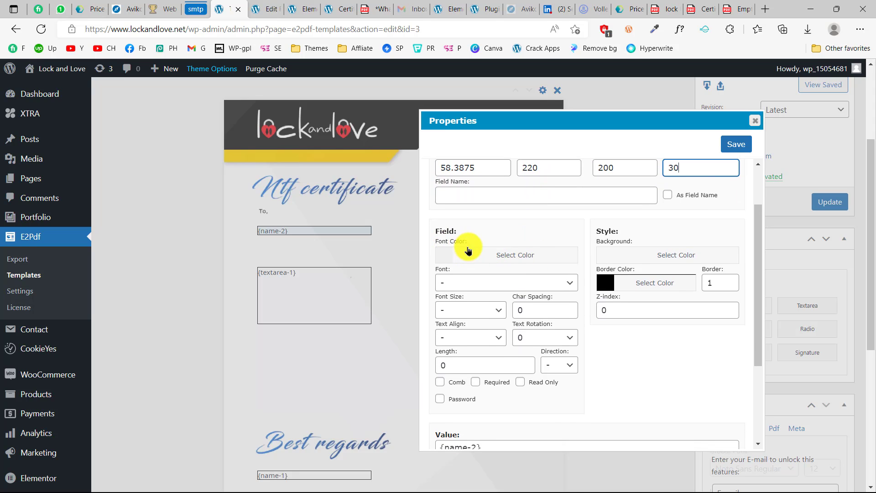
{"action": "left_click", "coordinate": [503, 259]}
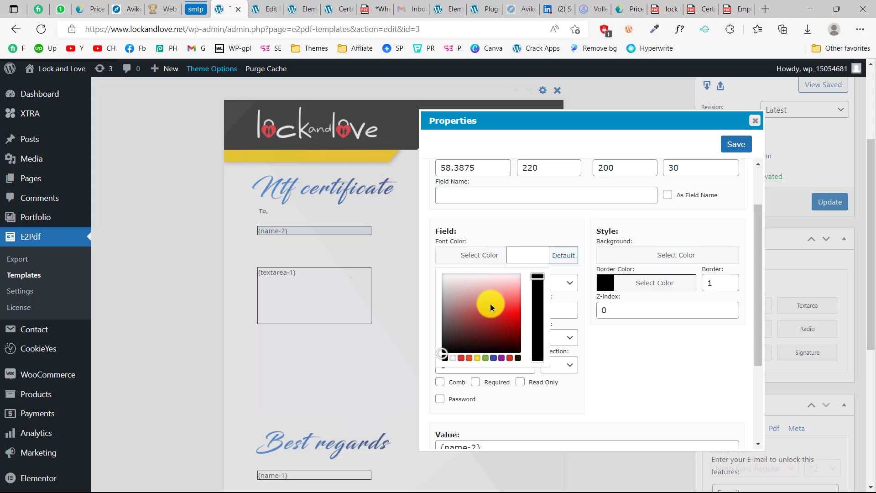
{"action": "left_click", "coordinate": [492, 359]}
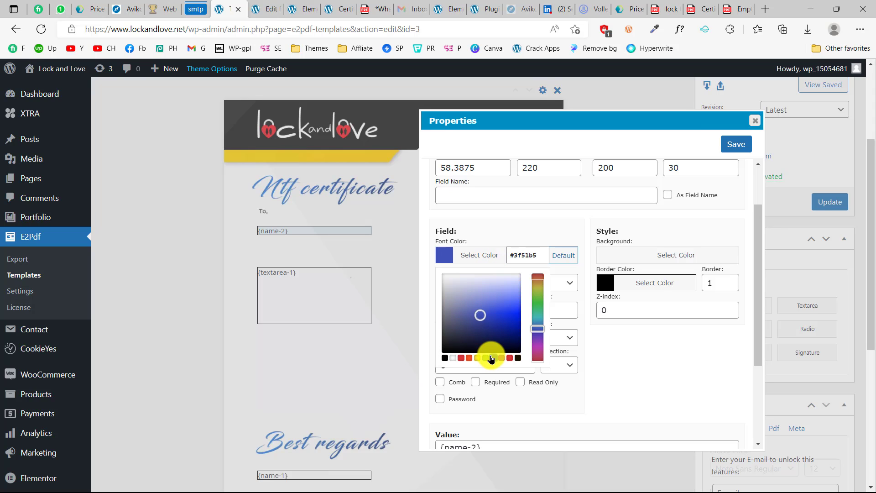
{"action": "left_click", "coordinate": [504, 231]}
- Set the {name-2} field's font to Pinyon Script Regular at size 22
{"action": "scroll", "coordinate": [494, 305], "scroll_direction": "down", "scroll_amount": 1}
{"action": "scroll", "coordinate": [494, 305], "scroll_direction": "down", "scroll_amount": 1}
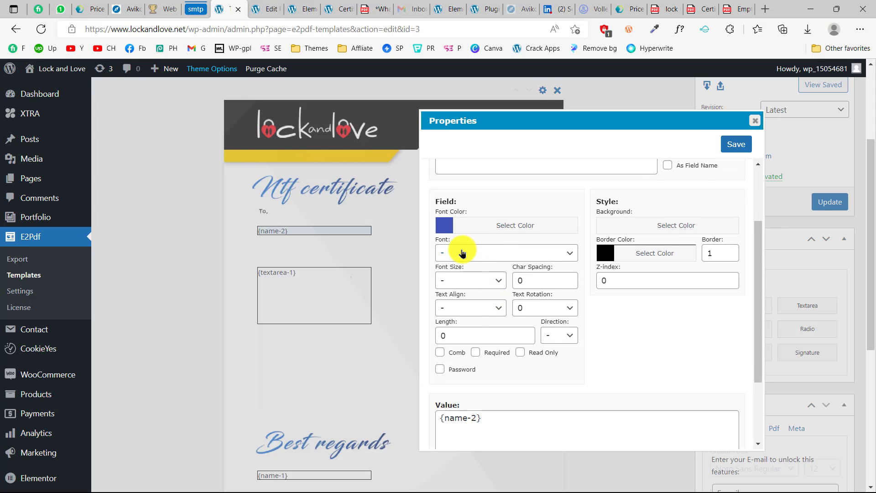
{"action": "left_click", "coordinate": [462, 252]}
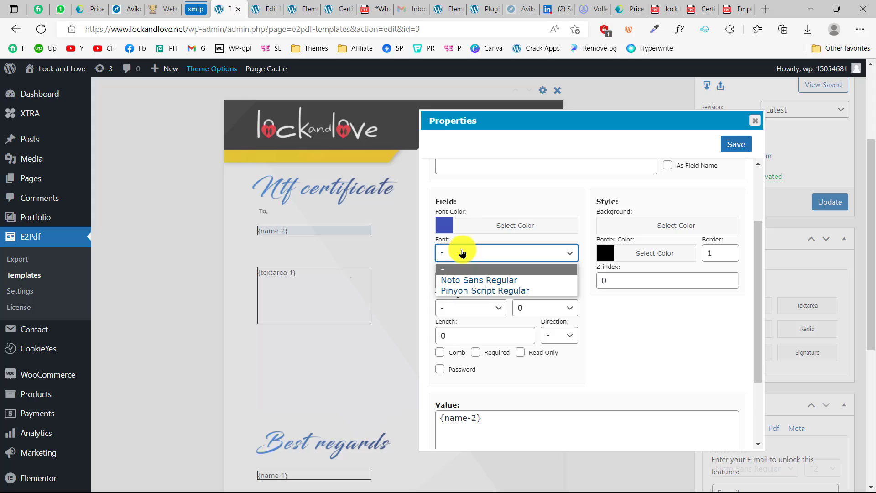
{"action": "left_click", "coordinate": [453, 291]}
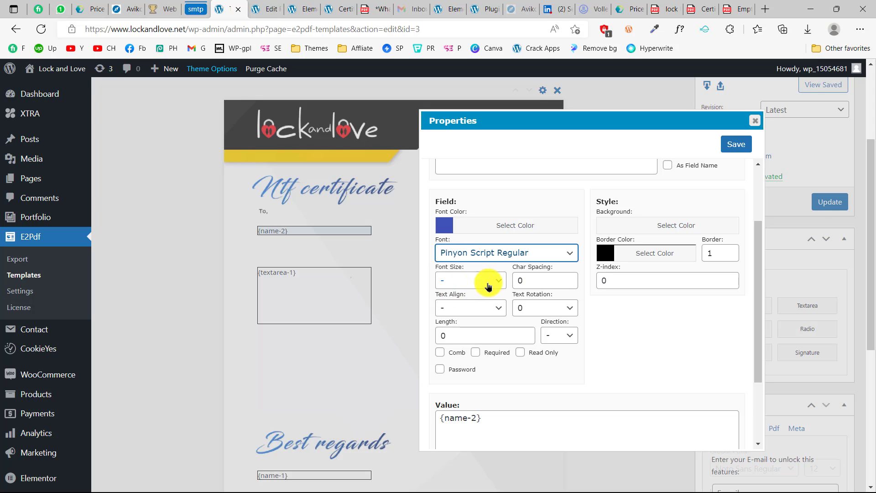
{"action": "left_click", "coordinate": [461, 281]}
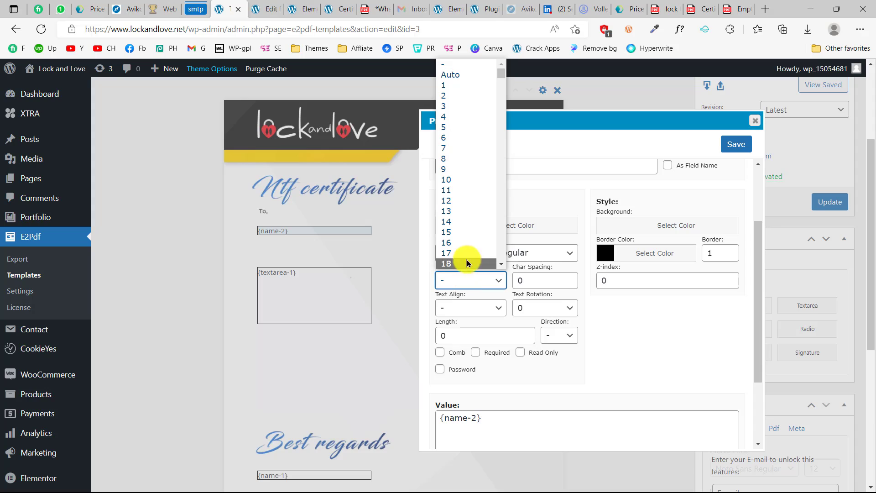
{"action": "scroll", "coordinate": [466, 238], "scroll_direction": "down", "scroll_amount": 2}
{"action": "left_click", "coordinate": [465, 230]}
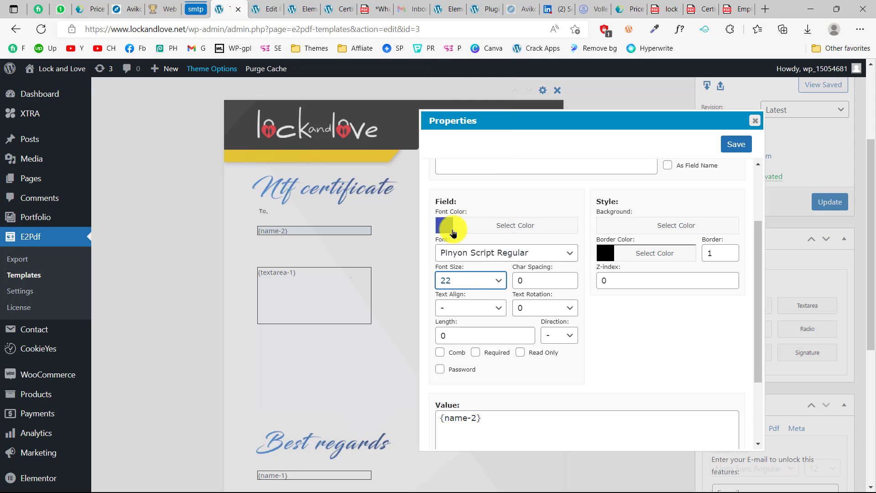
- Set the {name-2} field's border to 0 and save its properties
{"action": "scroll", "coordinate": [495, 310], "scroll_direction": "down", "scroll_amount": 1}
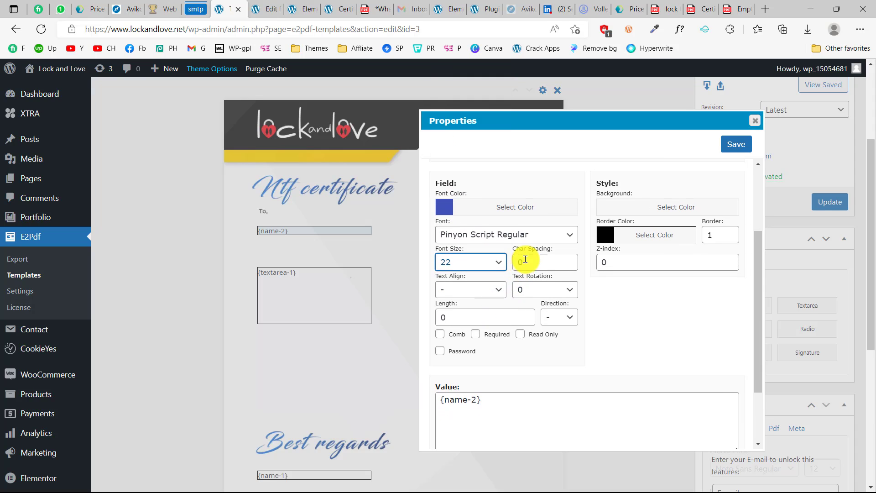
{"action": "scroll", "coordinate": [491, 291], "scroll_direction": "down", "scroll_amount": 3}
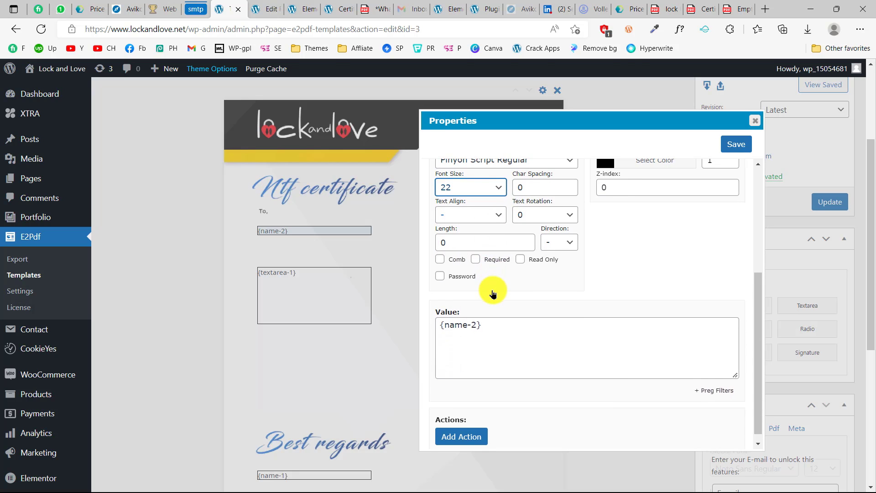
{"action": "scroll", "coordinate": [491, 291], "scroll_direction": "up", "scroll_amount": 5}
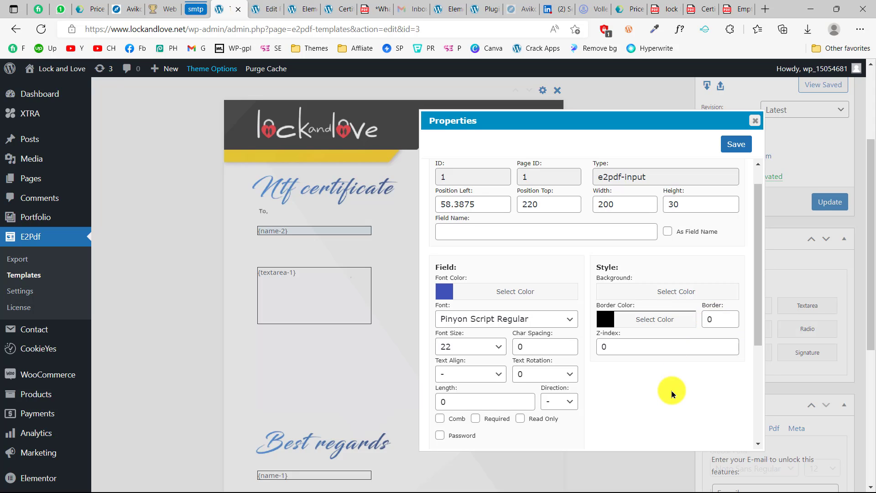
{"action": "scroll", "coordinate": [670, 390], "scroll_direction": "down", "scroll_amount": 1}
{"action": "scroll", "coordinate": [671, 390], "scroll_direction": "up", "scroll_amount": 2}
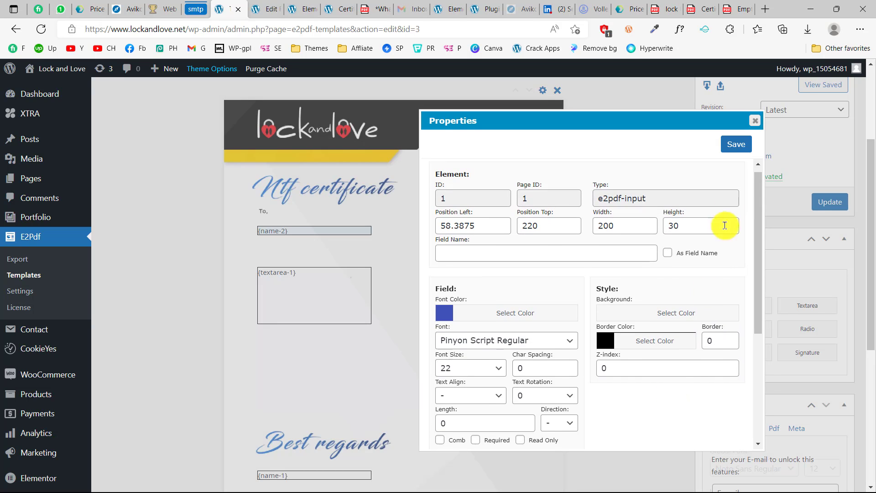
{"action": "left_click", "coordinate": [733, 145]}
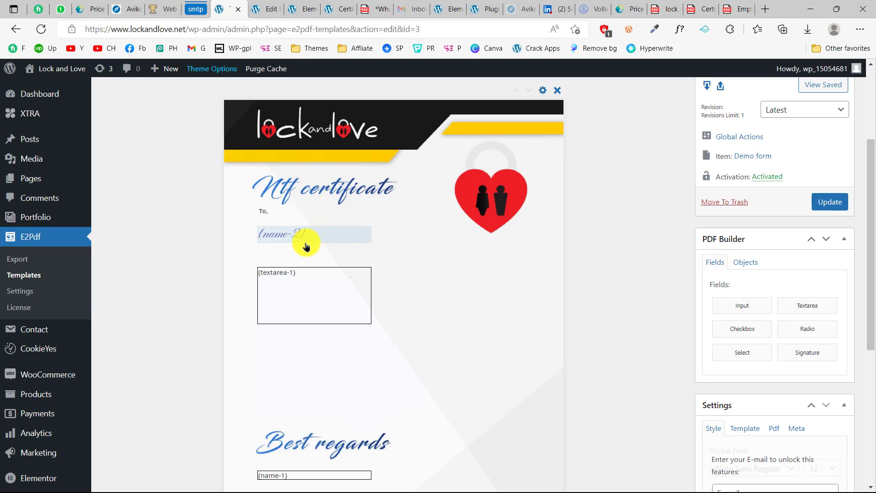
- Open the properties of the {textarea-1} field and set its width to 400 and height to 350
{"action": "right_click", "coordinate": [296, 284]}
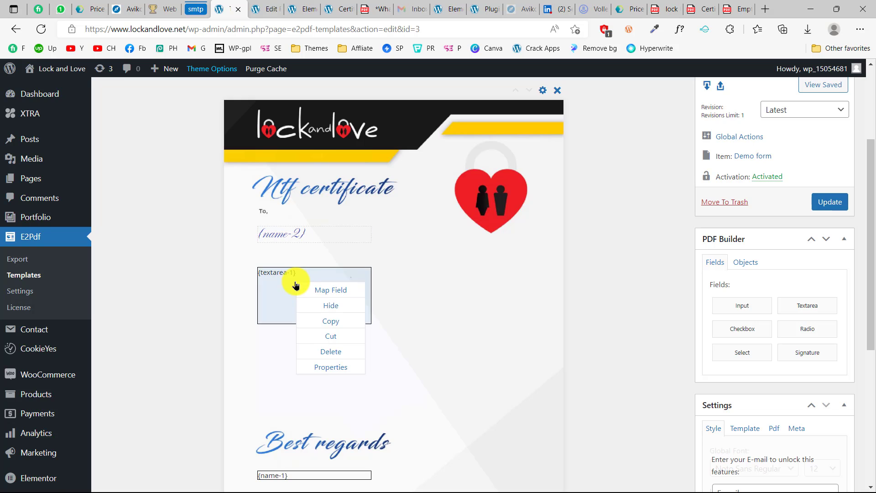
{"action": "left_click", "coordinate": [329, 372]}
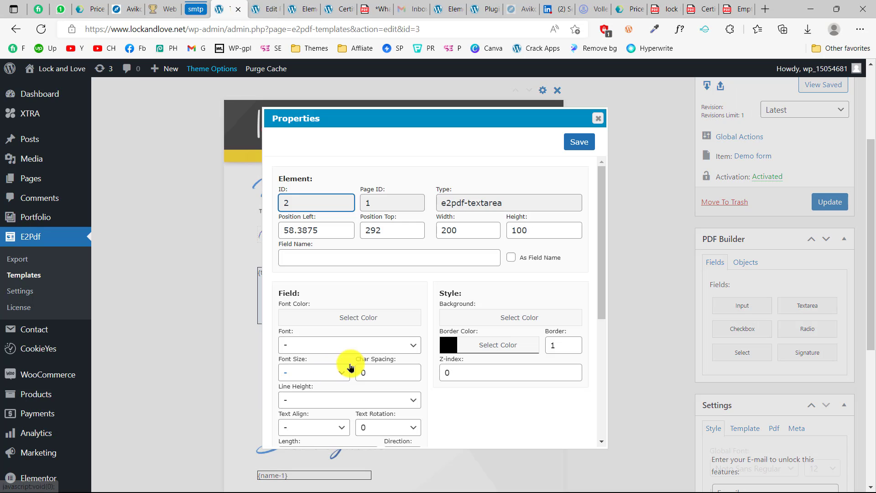
{"action": "left_click_drag", "start_coordinate": [395, 117], "coordinate": [630, 108]}
{"action": "scroll", "coordinate": [586, 313], "scroll_direction": "down", "scroll_amount": 1}
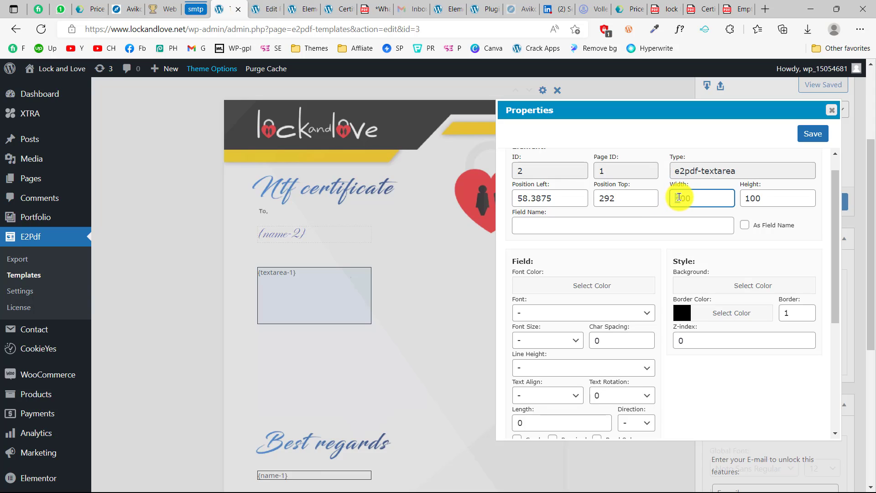
{"action": "key", "text": "BackSpace"}
{"action": "type", "text": "4"}
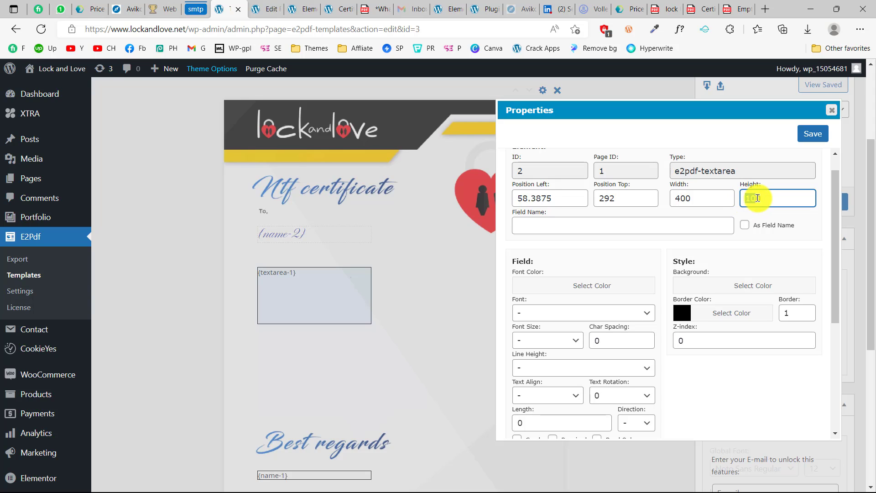
{"action": "scroll", "coordinate": [580, 274], "scroll_direction": "down", "scroll_amount": 2}
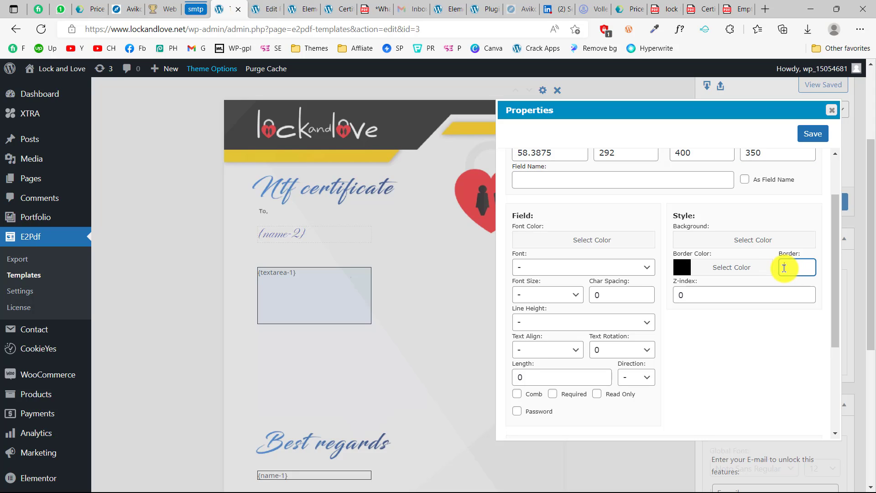
- Give the {textarea-1} field a border of 0 and Noto Sans Regular text at size 15, and save its properties
{"action": "left_click", "coordinate": [529, 269]}
{"action": "left_click", "coordinate": [540, 295]}
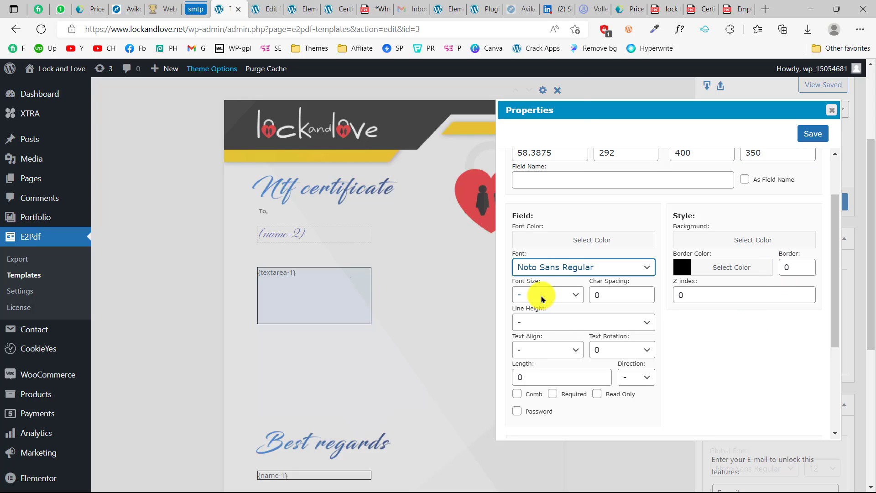
{"action": "left_click", "coordinate": [528, 296]}
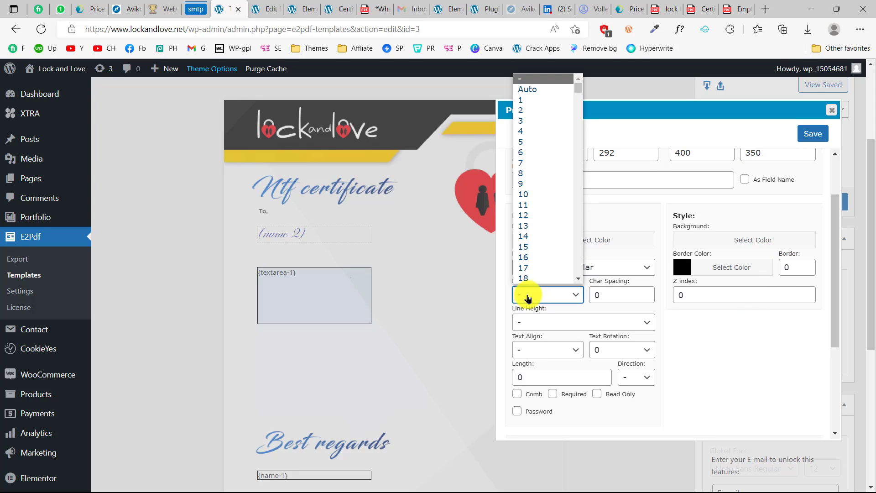
{"action": "left_click", "coordinate": [524, 241]}
{"action": "scroll", "coordinate": [583, 327], "scroll_direction": "down", "scroll_amount": 4}
{"action": "scroll", "coordinate": [585, 327], "scroll_direction": "up", "scroll_amount": 3}
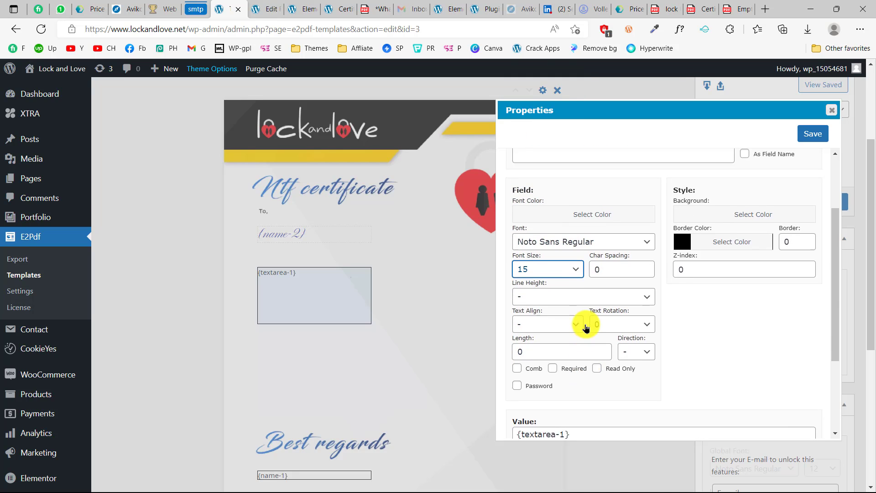
{"action": "scroll", "coordinate": [587, 328], "scroll_direction": "up", "scroll_amount": 1}
{"action": "left_click", "coordinate": [807, 136]}
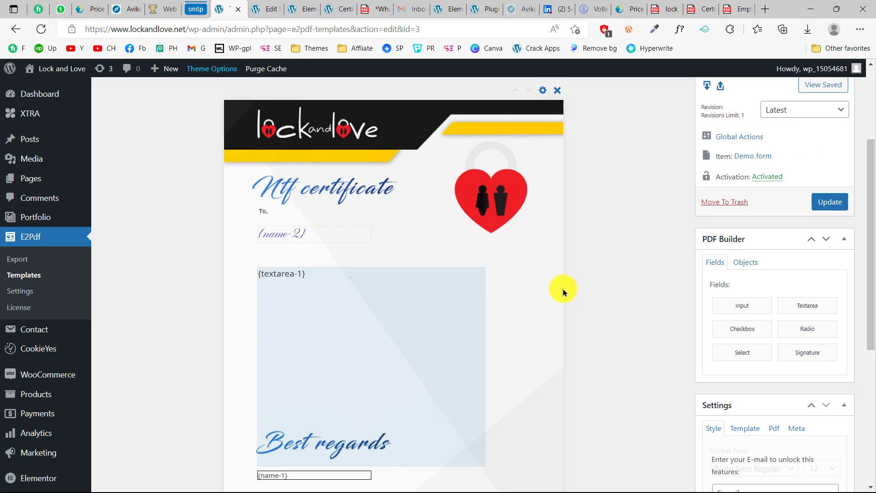
- Reduce the {textarea-1} field's height so it ends just above "Best regards", and save its properties
{"action": "scroll", "coordinate": [451, 394], "scroll_direction": "down", "scroll_amount": 1}
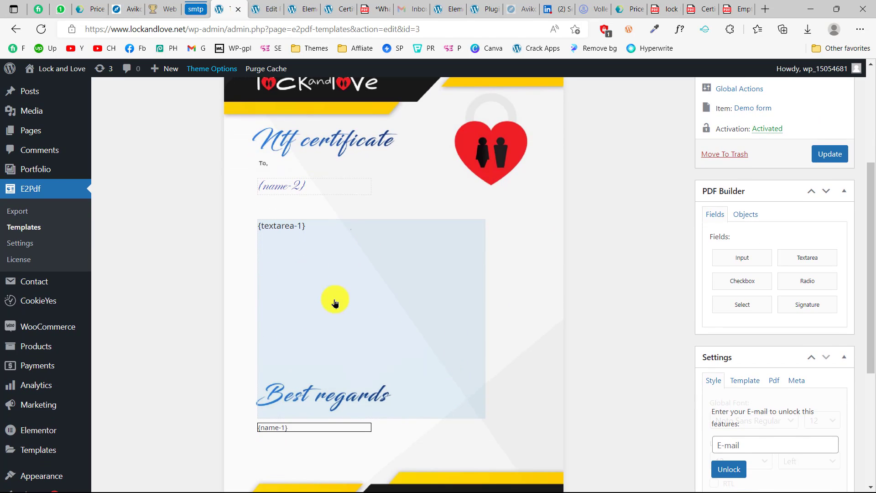
{"action": "right_click", "coordinate": [339, 297]}
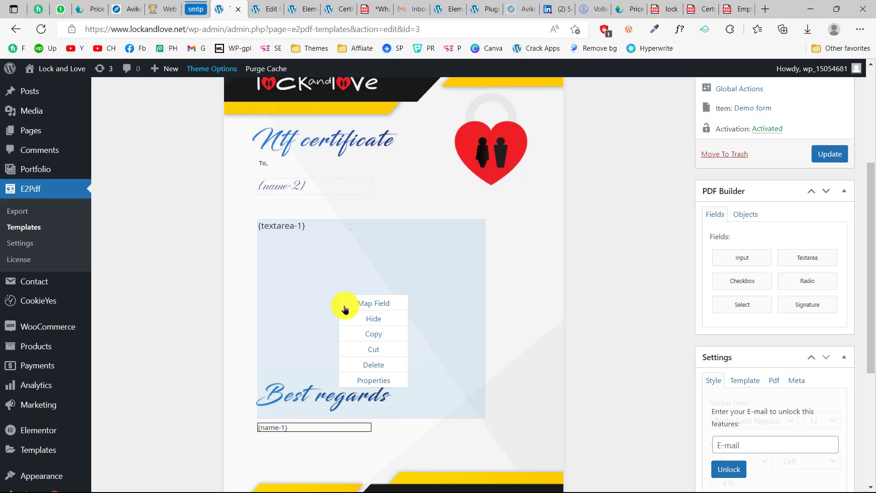
{"action": "left_click", "coordinate": [363, 381]}
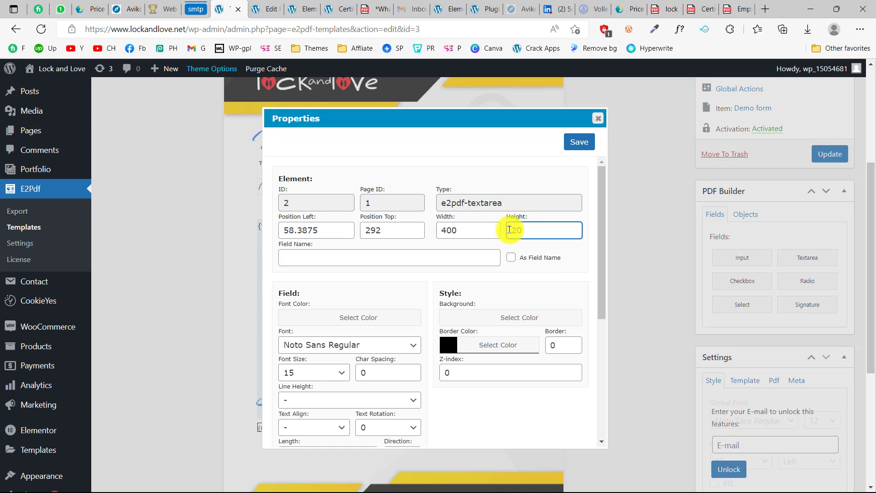
{"action": "left_click", "coordinate": [578, 144]}
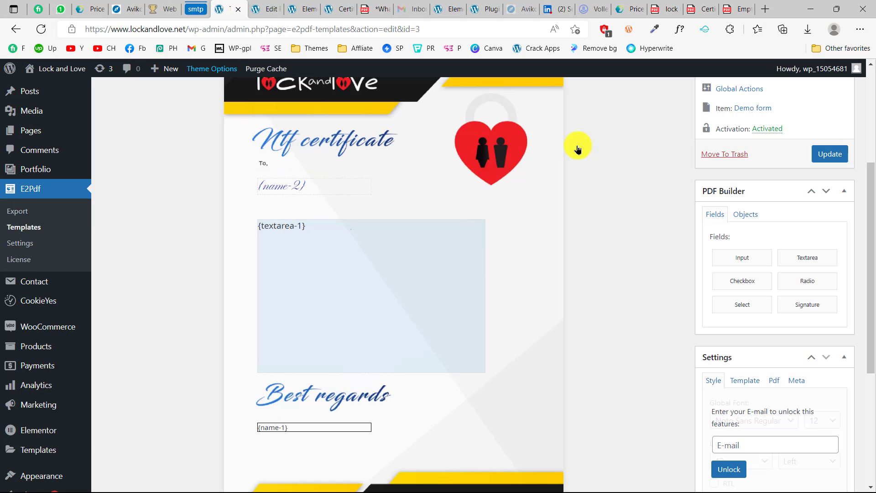
- Open the properties of the {name-1} field under "Best regards" and set font color #3f51b5 and font size 22
{"action": "scroll", "coordinate": [352, 290], "scroll_direction": "down", "scroll_amount": 2}
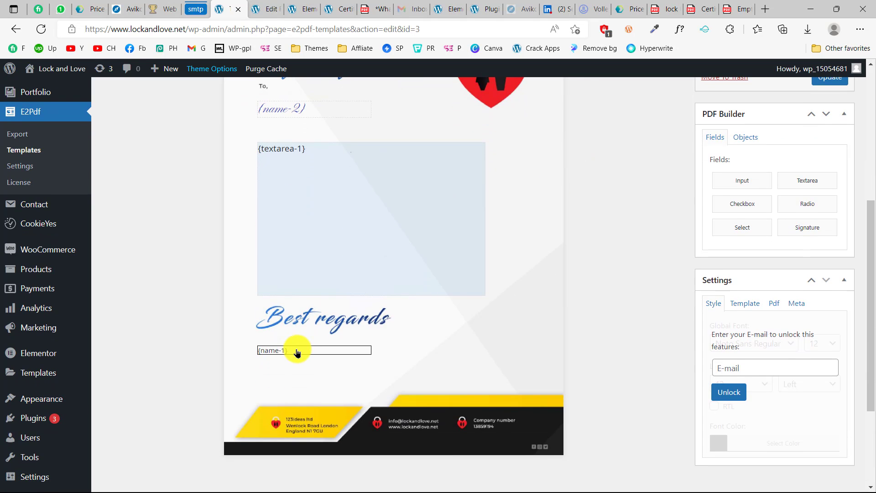
{"action": "right_click", "coordinate": [297, 353]}
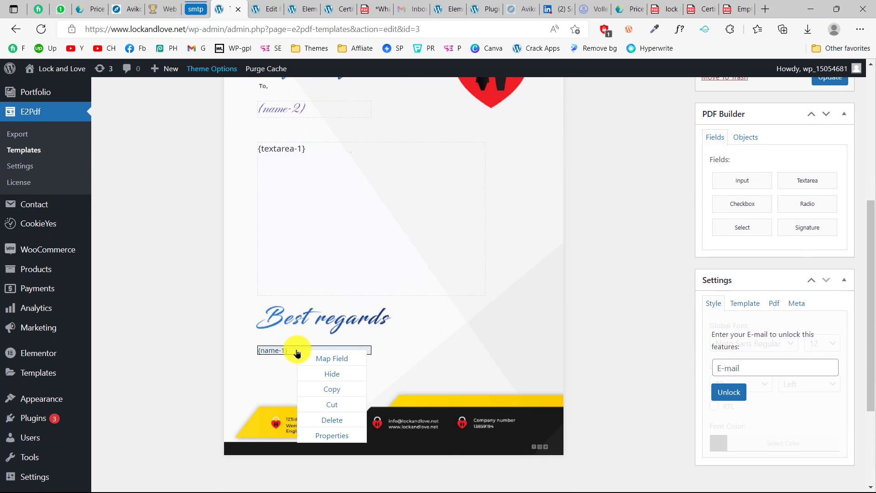
{"action": "left_click", "coordinate": [319, 434]}
{"action": "left_click_drag", "start_coordinate": [378, 136], "coordinate": [616, 134]}
{"action": "left_click", "coordinate": [566, 314]}
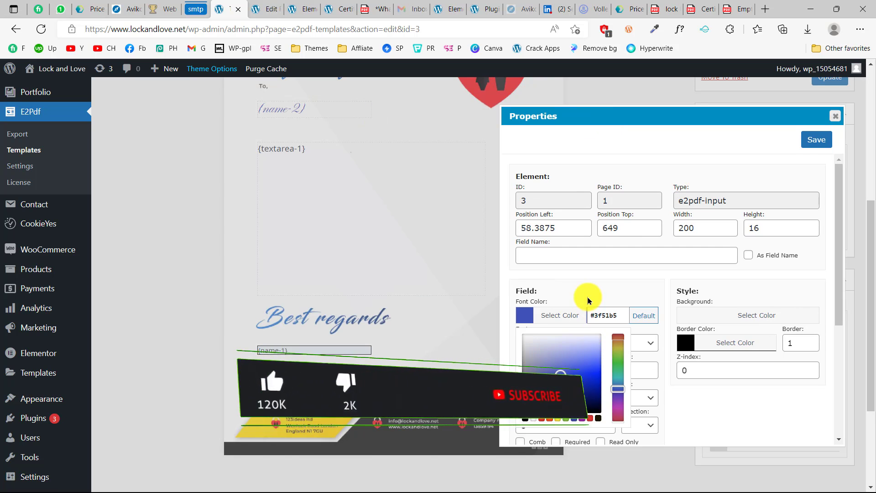
{"action": "left_click", "coordinate": [550, 369]}
{"action": "left_click", "coordinate": [544, 352]}
- Set the {name-1} field's border to 0 and height to 30, and save its properties
{"action": "scroll", "coordinate": [575, 338], "scroll_direction": "down", "scroll_amount": 1}
{"action": "double_click", "coordinate": [800, 299]}
{"action": "type", "text": "0"}
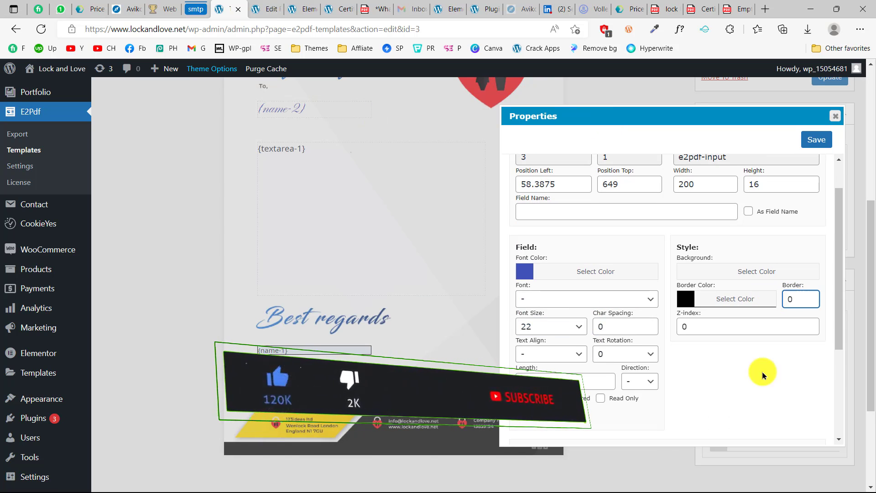
{"action": "scroll", "coordinate": [796, 234], "scroll_direction": "up", "scroll_amount": 1}
{"action": "double_click", "coordinate": [757, 228]}
{"action": "type", "text": "30"}
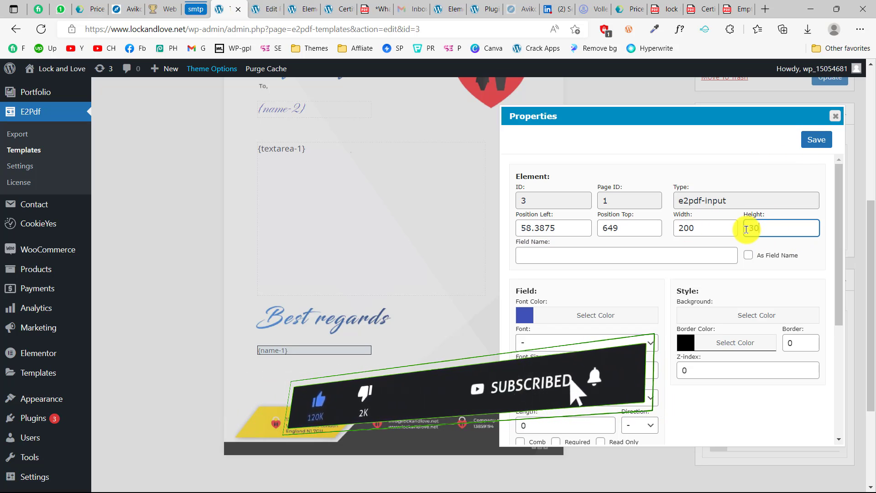
{"action": "left_click", "coordinate": [815, 140]}
- Update the Certificate template and switch to the published certificate form page
{"action": "scroll", "coordinate": [405, 336], "scroll_direction": "up", "scroll_amount": 2}
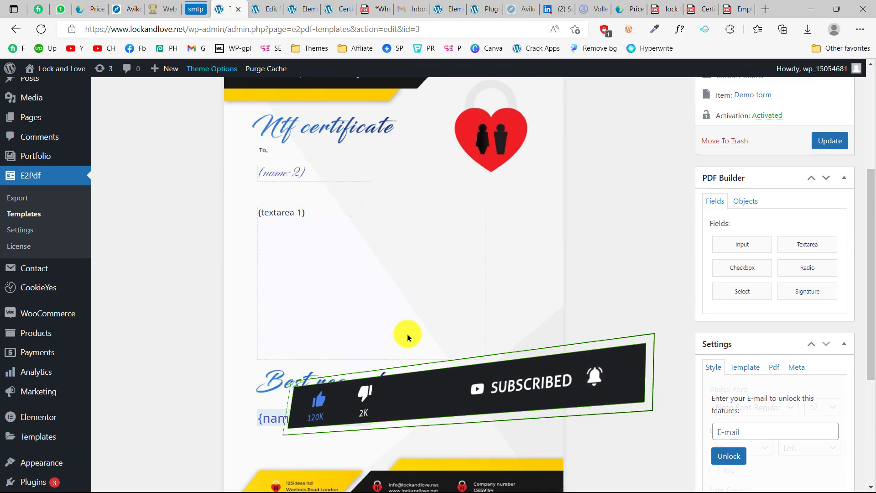
{"action": "left_click", "coordinate": [830, 139]}
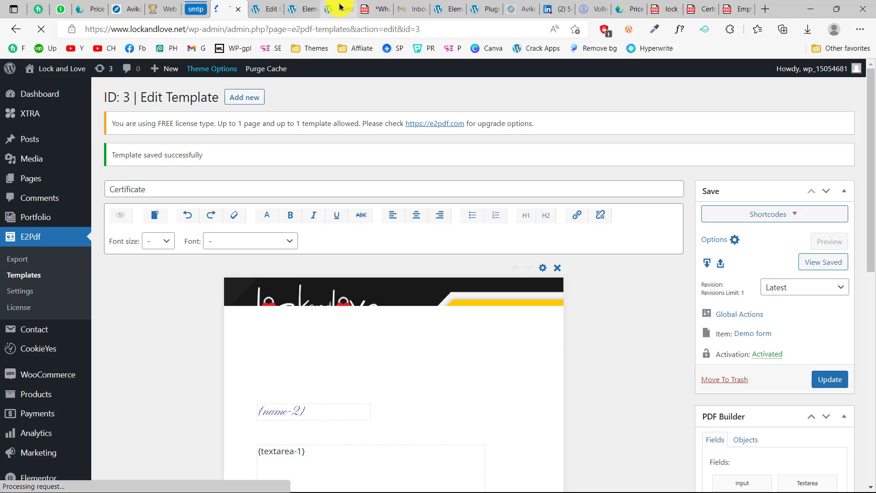
{"action": "left_click", "coordinate": [340, 6]}
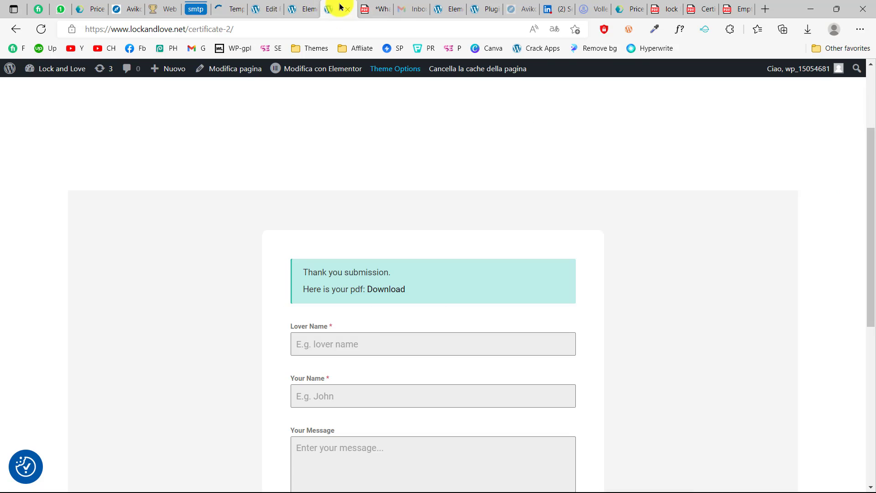
- Reload the certificate form page and submit it with "lover name", "my name" and a Lorem Ipsum message to get the PDF
{"action": "left_click", "coordinate": [41, 30]}
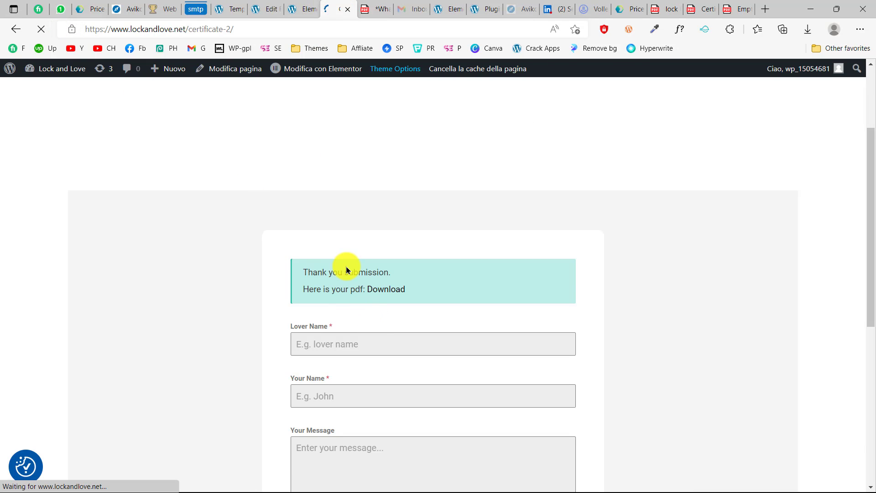
{"action": "left_click", "coordinate": [309, 172]}
{"action": "type", "text": "lover"}
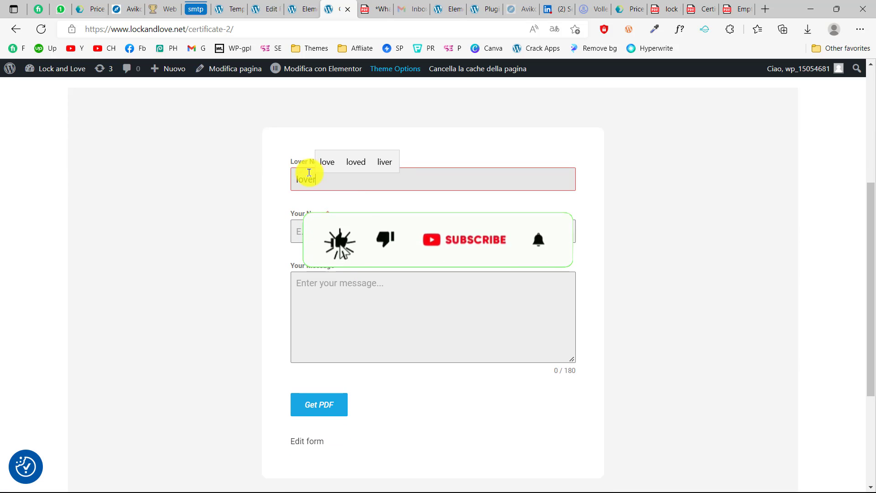
{"action": "type", "text": " name"}
{"action": "key", "text": "Tab"}
{"action": "type", "text": "my name"}
{"action": "left_click", "coordinate": [328, 292]}
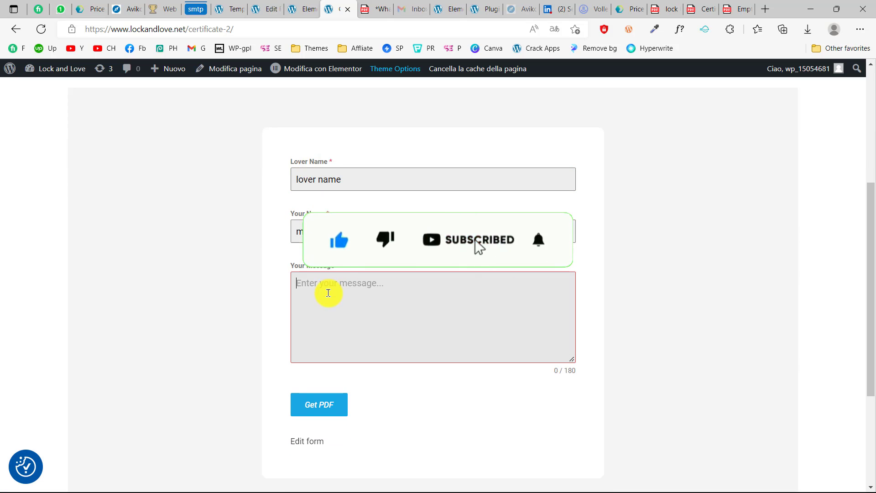
{"action": "type", "text": "Lorem ipsum is simply dummy text of the printing and typesetting industry. Lorem Ipsum has been the industry's standard dummy text ever since the 1500s, when an unknown printer too"}
{"action": "left_click", "coordinate": [319, 405]}
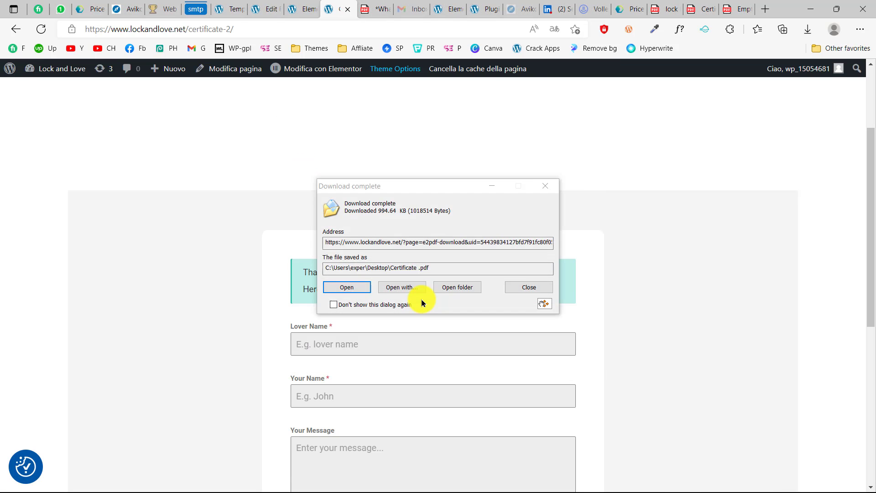
- Open the downloaded Certificate PDF and review the recipient name, message and sender name fields on its page
{"action": "left_click", "coordinate": [349, 290]}
{"action": "scroll", "coordinate": [296, 260], "scroll_direction": "down", "scroll_amount": 1}
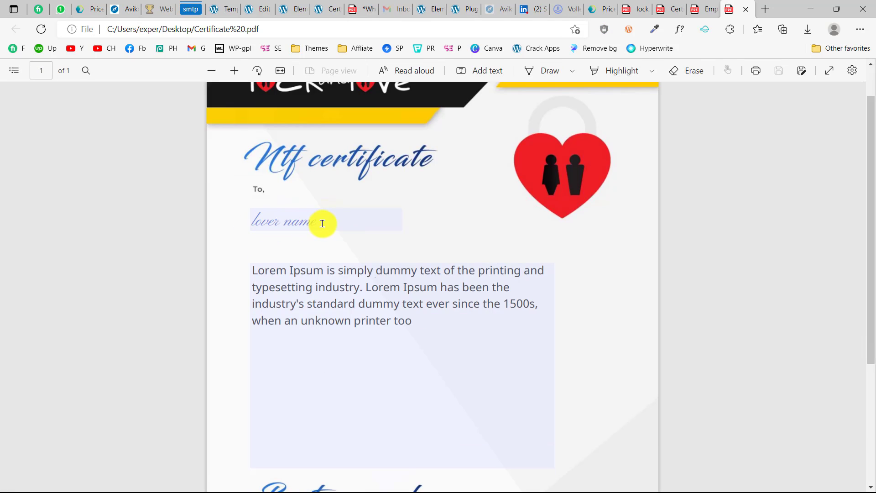
{"action": "scroll", "coordinate": [331, 237], "scroll_direction": "down", "scroll_amount": 2}
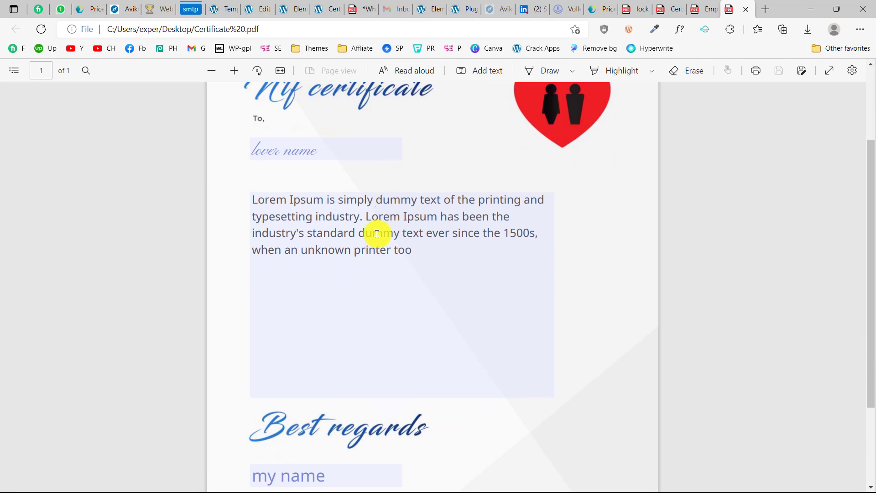
{"action": "scroll", "coordinate": [376, 232], "scroll_direction": "down", "scroll_amount": 3}
{"action": "scroll", "coordinate": [326, 354], "scroll_direction": "up", "scroll_amount": 5}
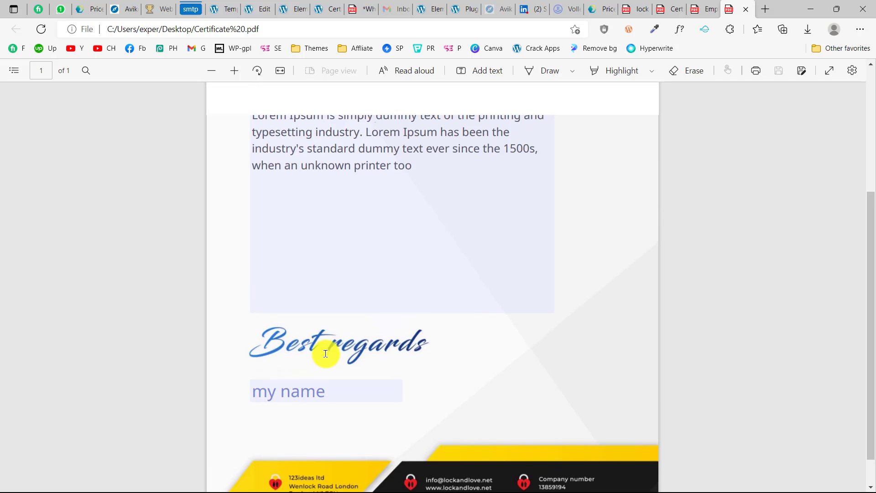
{"action": "scroll", "coordinate": [325, 354], "scroll_direction": "down", "scroll_amount": 1}
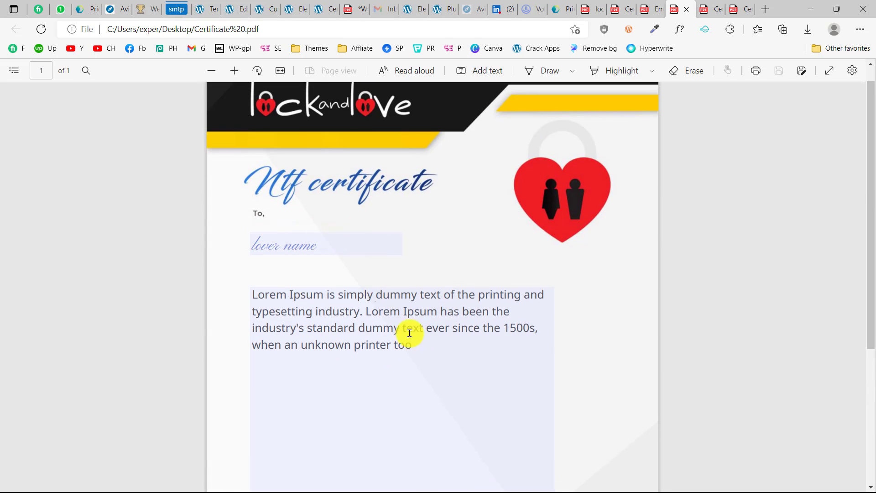
- Try a different background colour for the {name-2} field in the Certificate template, set it back to #ffffff and save its properties
{"action": "left_click", "coordinate": [206, 8]}
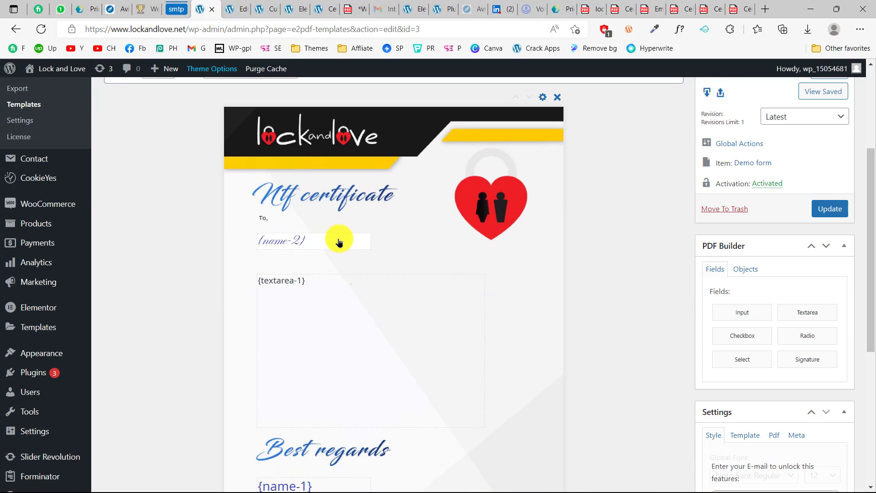
{"action": "right_click", "coordinate": [339, 241]}
{"action": "left_click", "coordinate": [375, 325]}
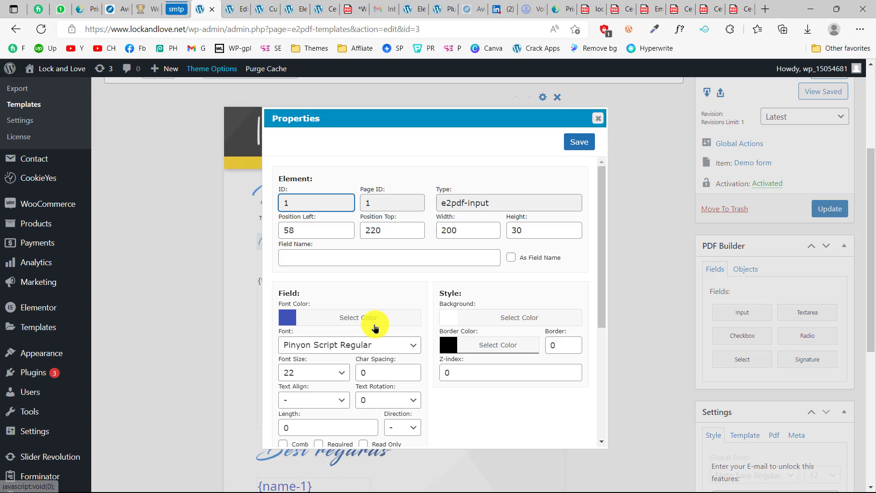
{"action": "left_click", "coordinate": [517, 317]}
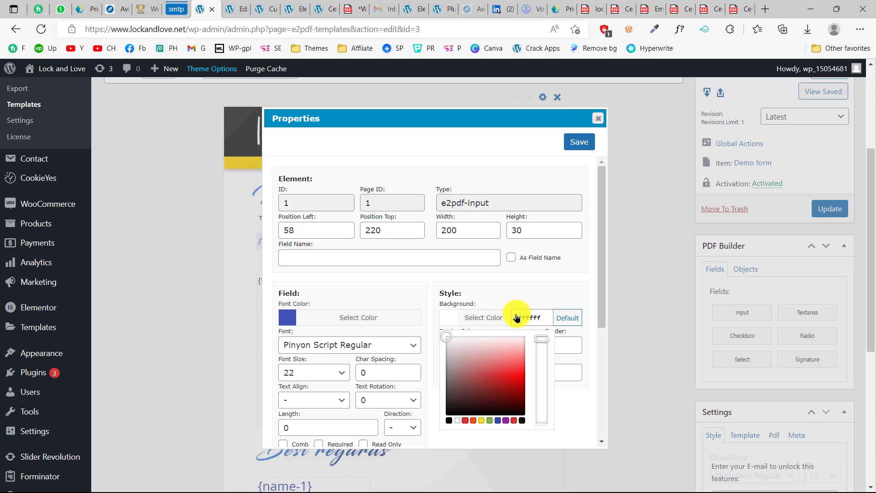
{"action": "left_click", "coordinate": [495, 356]}
{"action": "left_click", "coordinate": [448, 338]}
{"action": "mouse_move", "coordinate": [446, 338]}
{"action": "left_mouse_down"}
{"action": "mouse_move", "coordinate": [475, 352]}
{"action": "mouse_move", "coordinate": [440, 332]}
{"action": "left_mouse_up"}
{"action": "left_click", "coordinate": [438, 332]}
{"action": "left_click", "coordinate": [469, 322]}
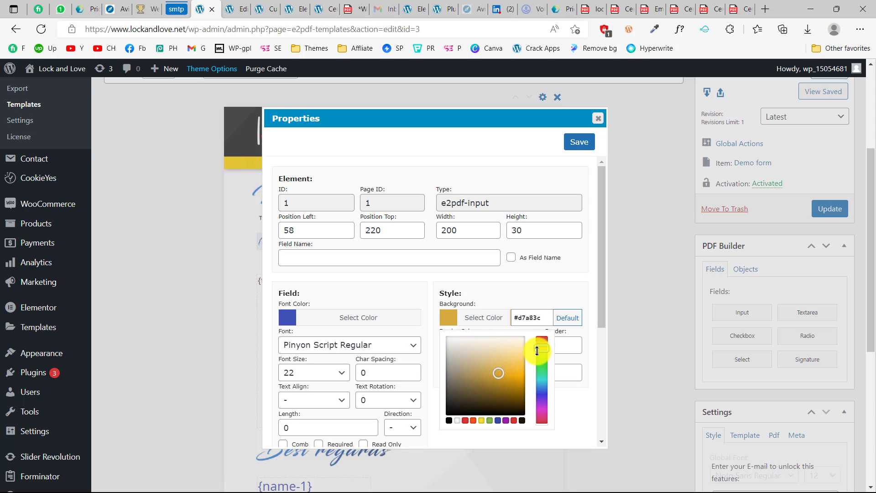
{"action": "left_click", "coordinate": [540, 339]}
{"action": "left_click_drag", "start_coordinate": [483, 352], "coordinate": [447, 334]}
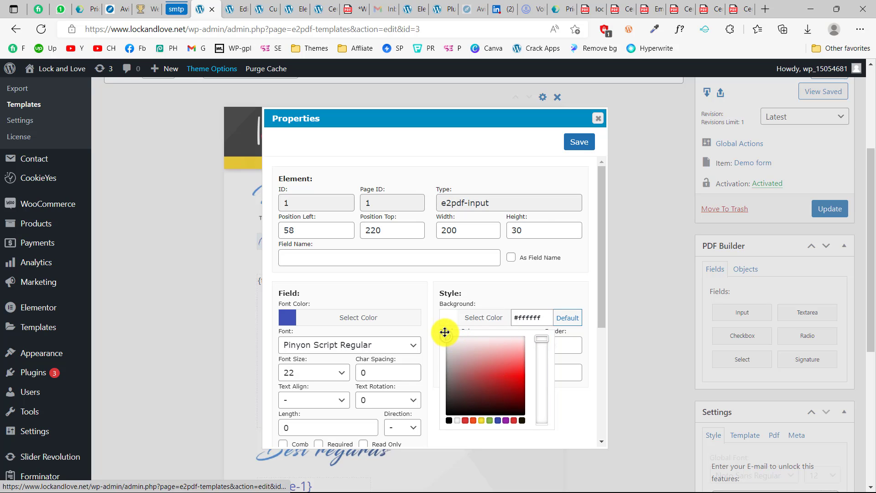
{"action": "left_click", "coordinate": [581, 141]}
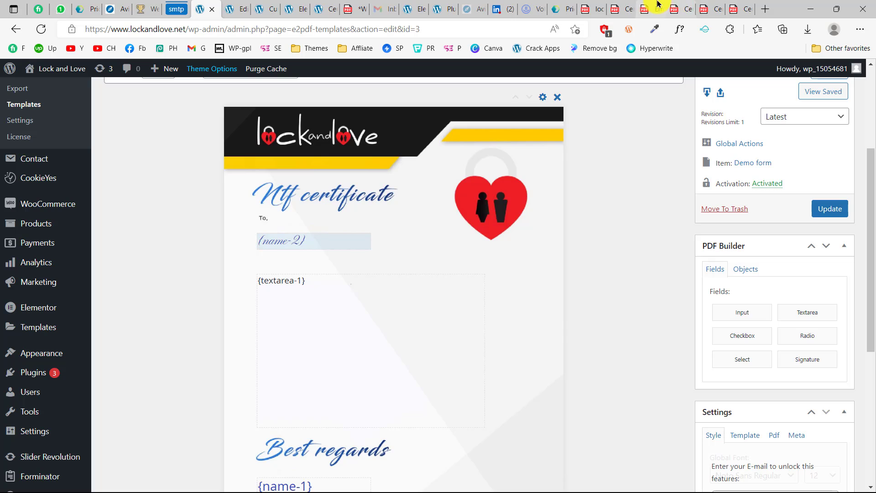
- Search the Soft Expert YouTube channel for "form", browse the results, and switch to the sample certificate PDF
{"action": "left_click", "coordinate": [680, 7]}
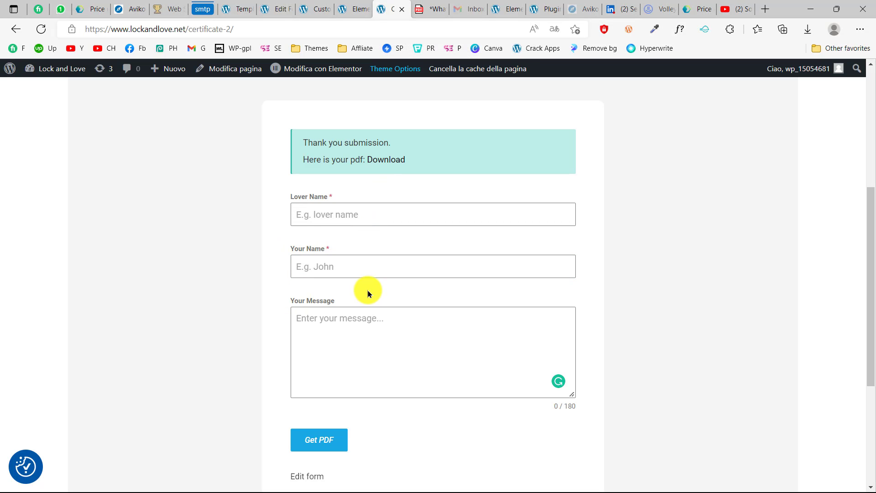
{"action": "left_click", "coordinate": [725, 9]}
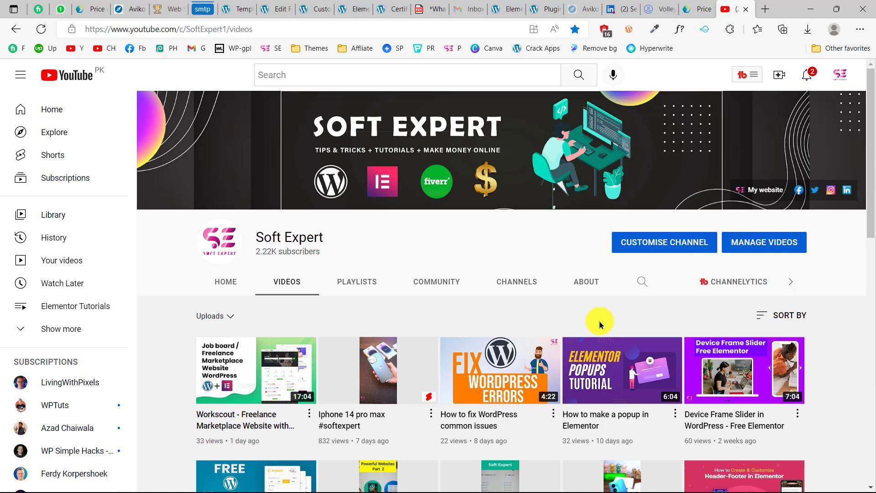
{"action": "scroll", "coordinate": [599, 323], "scroll_direction": "down", "scroll_amount": 1}
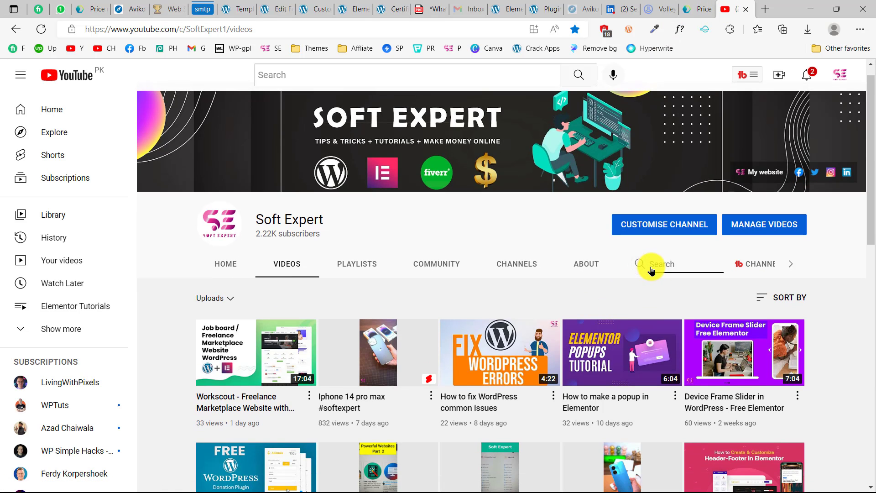
{"action": "key", "text": "Return"}
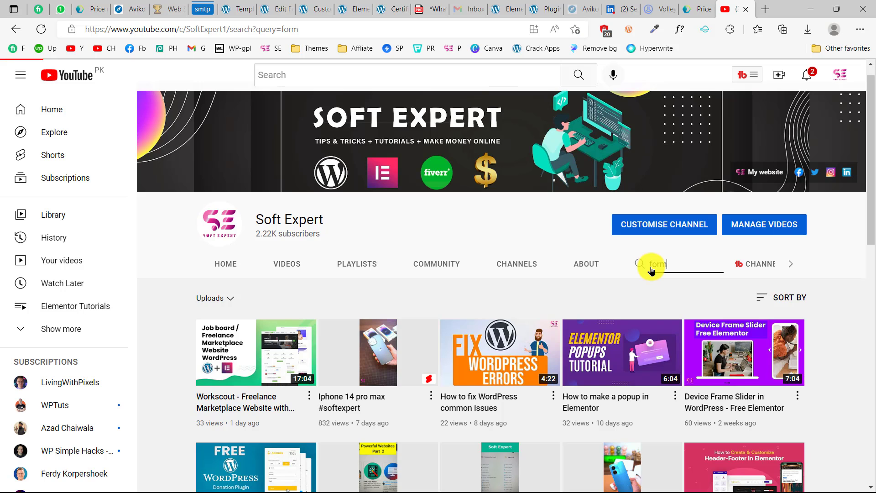
{"action": "scroll", "coordinate": [435, 218], "scroll_direction": "down", "scroll_amount": 7}
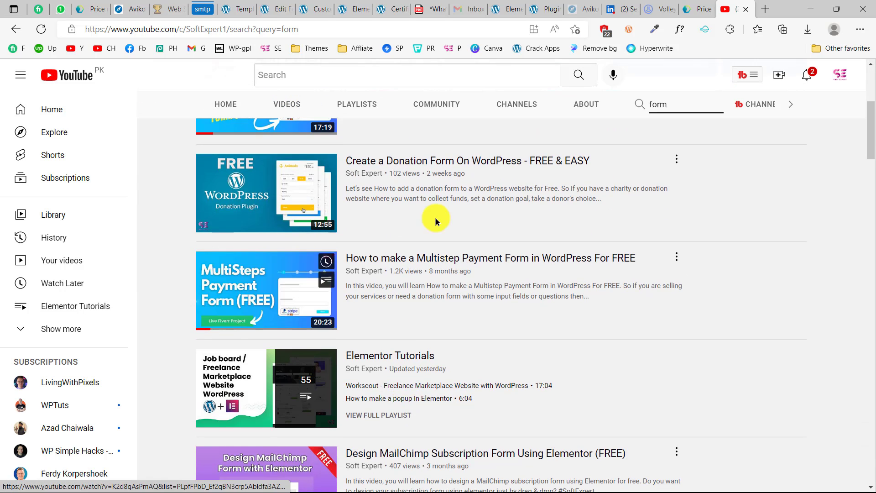
{"action": "scroll", "coordinate": [479, 256], "scroll_direction": "up", "scroll_amount": 2}
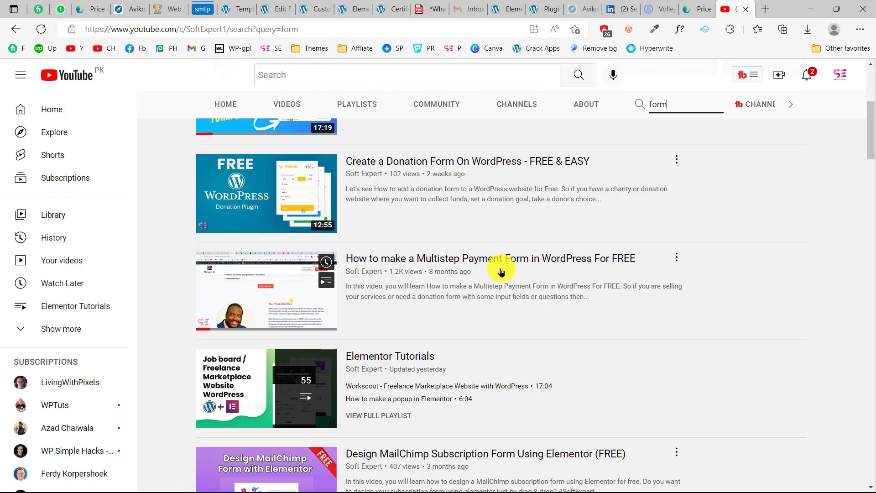
{"action": "left_click", "coordinate": [424, 14]}
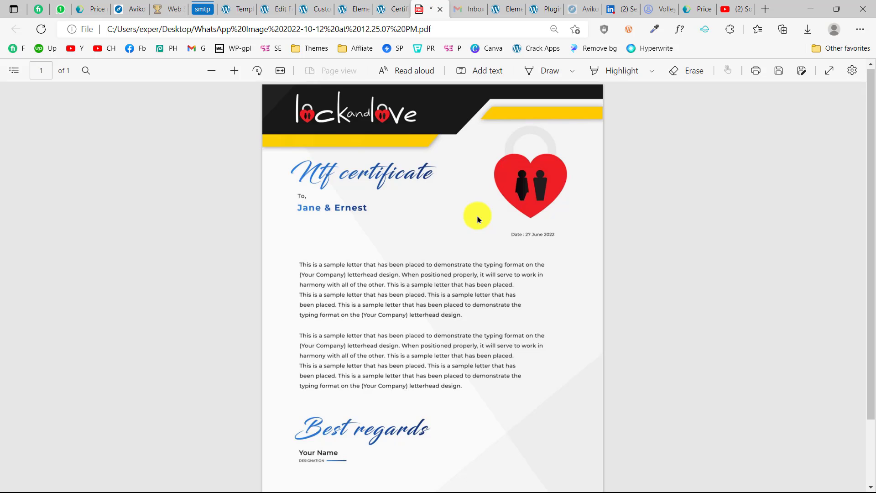